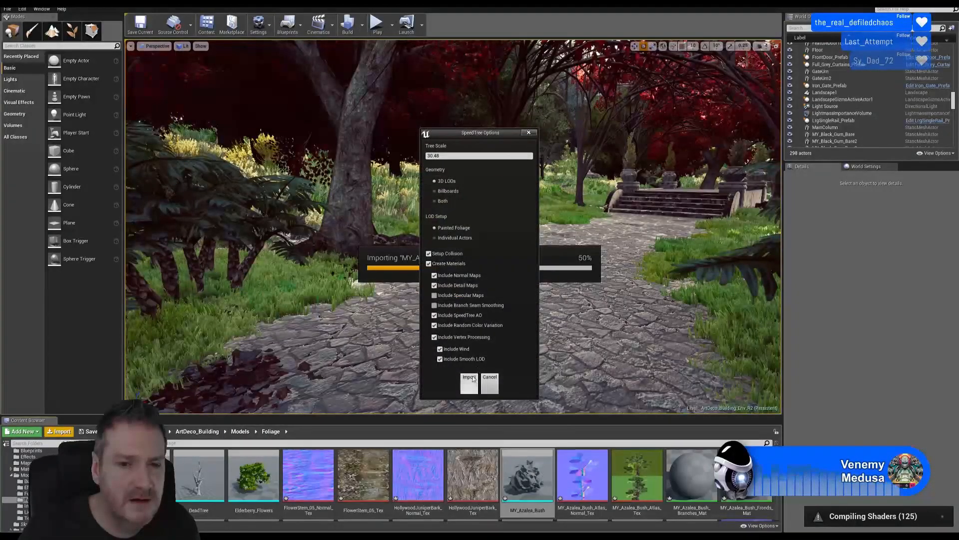
- Import the SpeedTree models MY_Azalea_Bush_Pink and MY_Azalea_Bush_Pink_Var2 into the Foliage folder with the default SpeedTree options
click(468, 381)
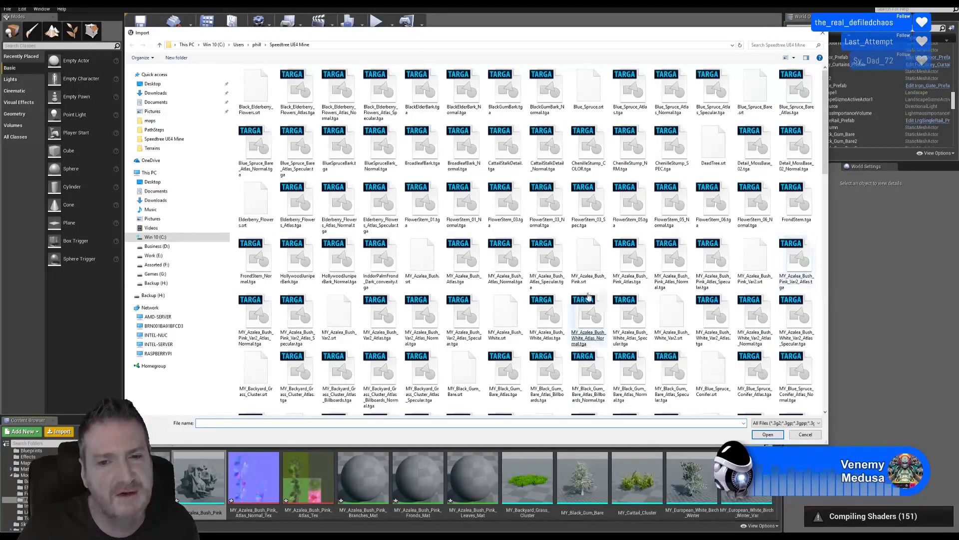
double_click(754, 257)
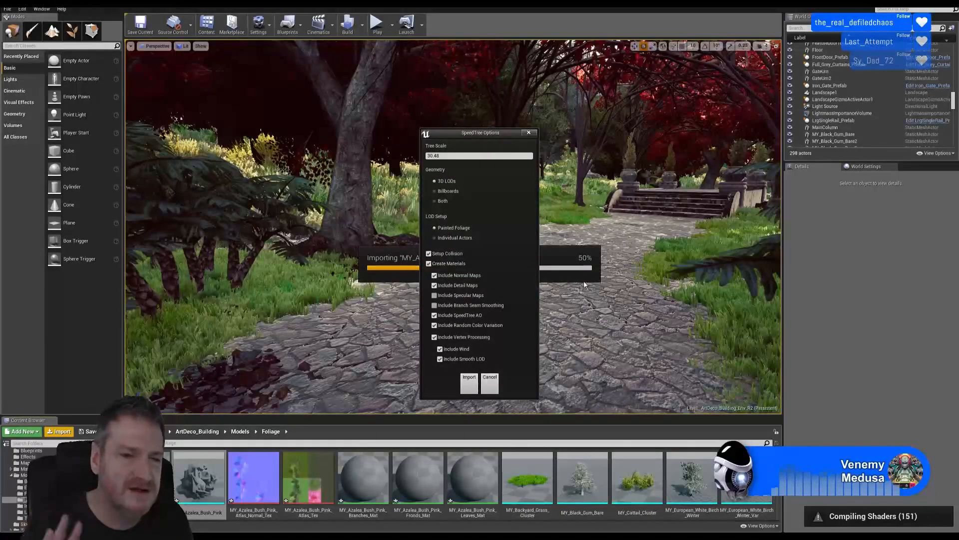
click(470, 383)
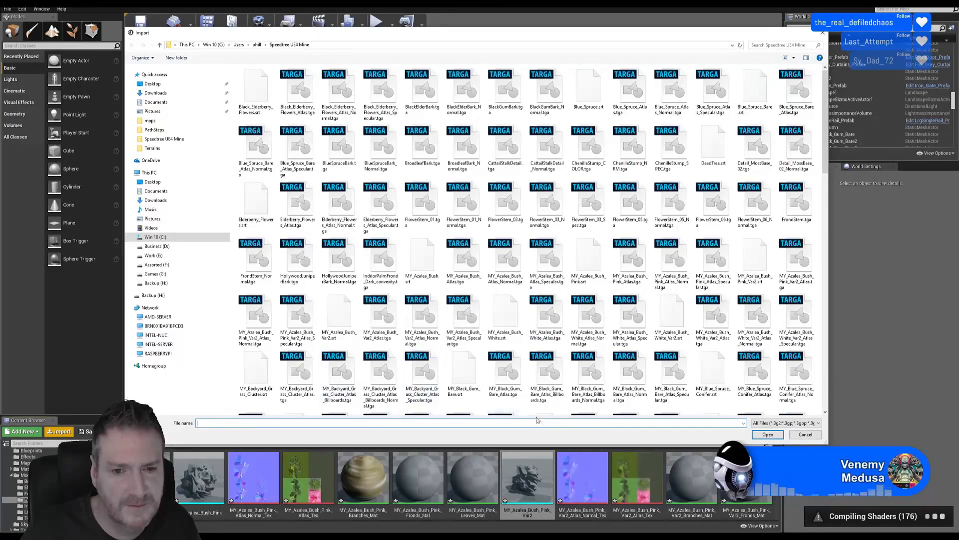
- Import the SpeedTree models MY_Azalea_Bush_White.srt and MY_Azalea_Bush_White_Var2.srt with the default SpeedTree options
double_click(504, 318)
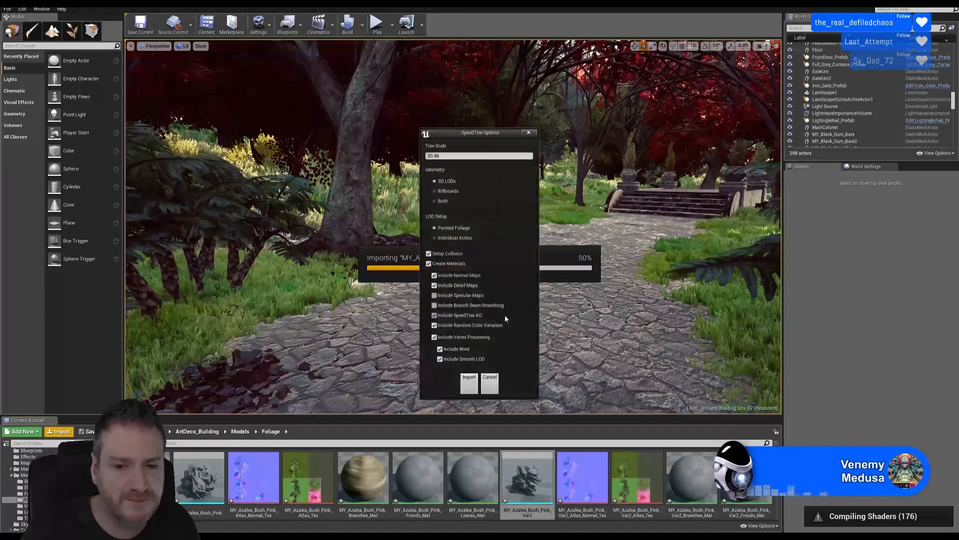
click(468, 380)
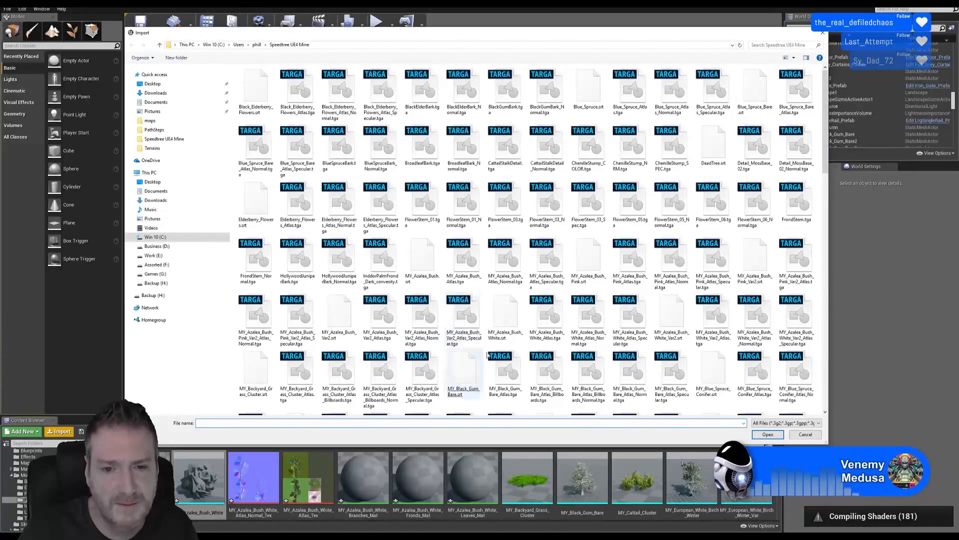
double_click(675, 318)
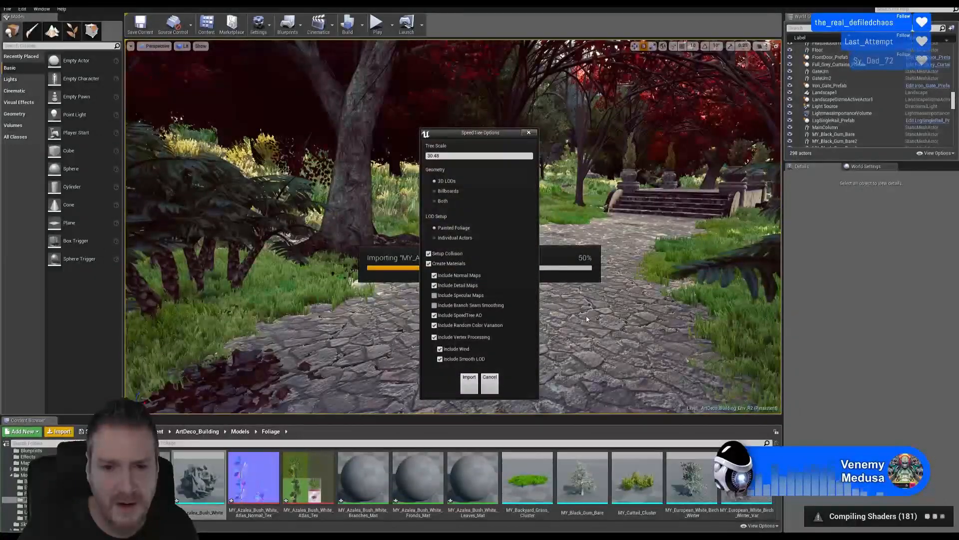
click(469, 383)
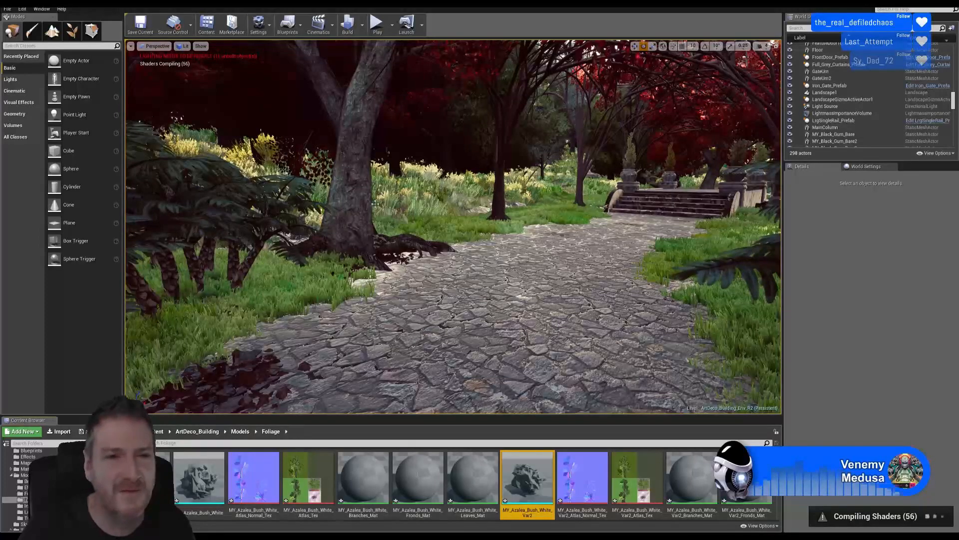
click(201, 46)
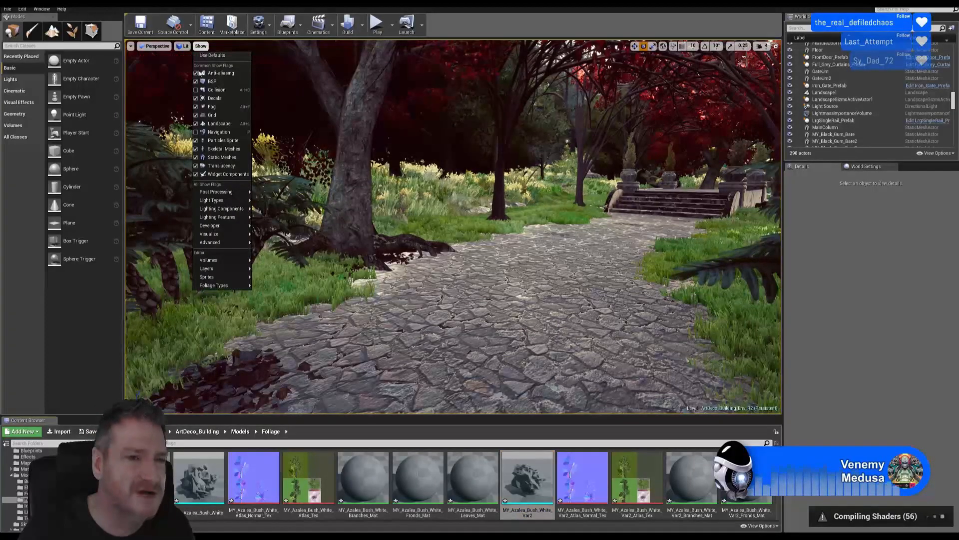
mouse_move(240, 195)
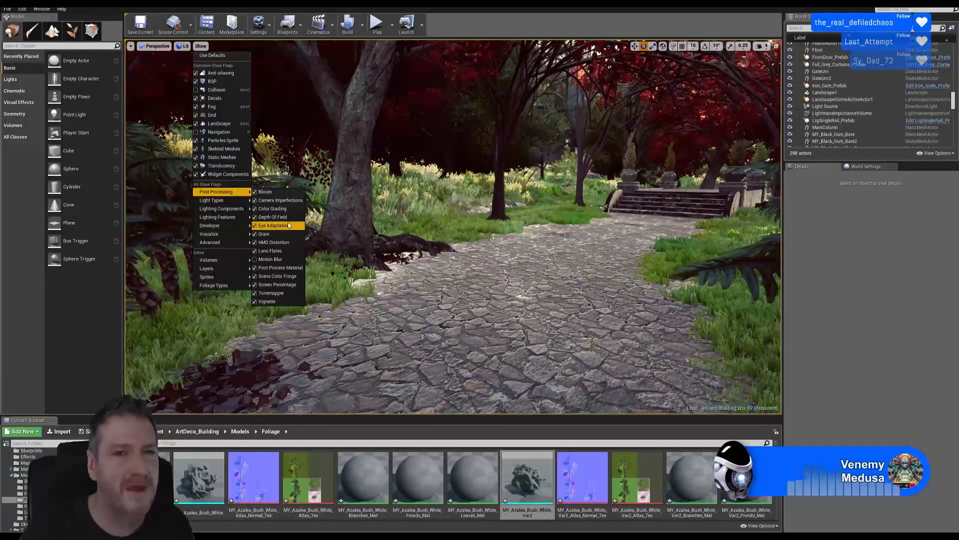
click(465, 28)
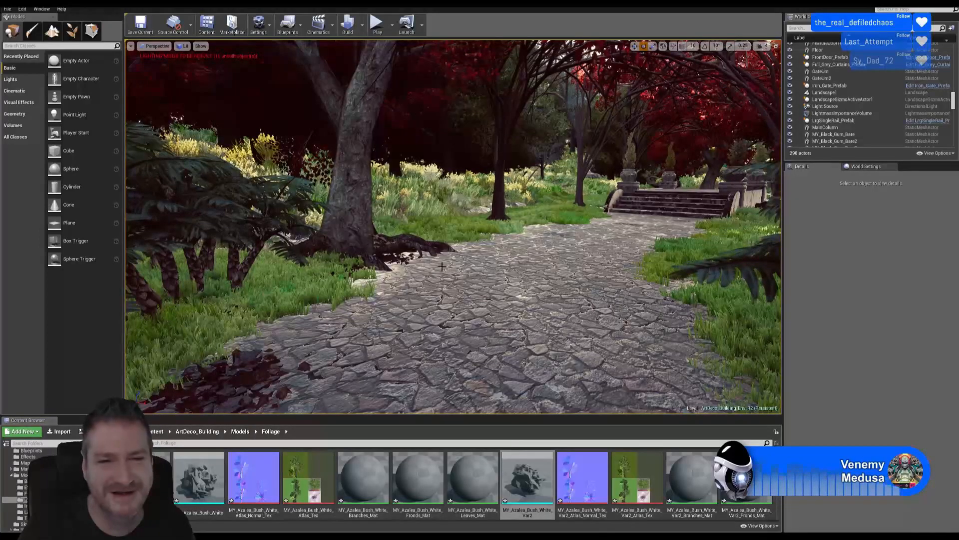
right_drag(542, 270, 516, 283)
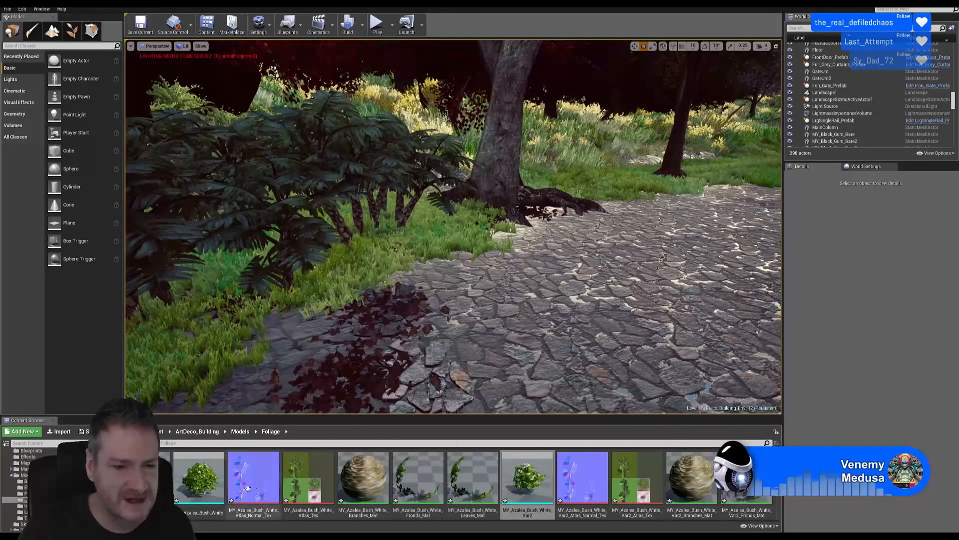
- Inspect the MY_Azalea_Bush_White_Var2 mesh from several sides in its mesh editor, then close the editor
double_click(534, 483)
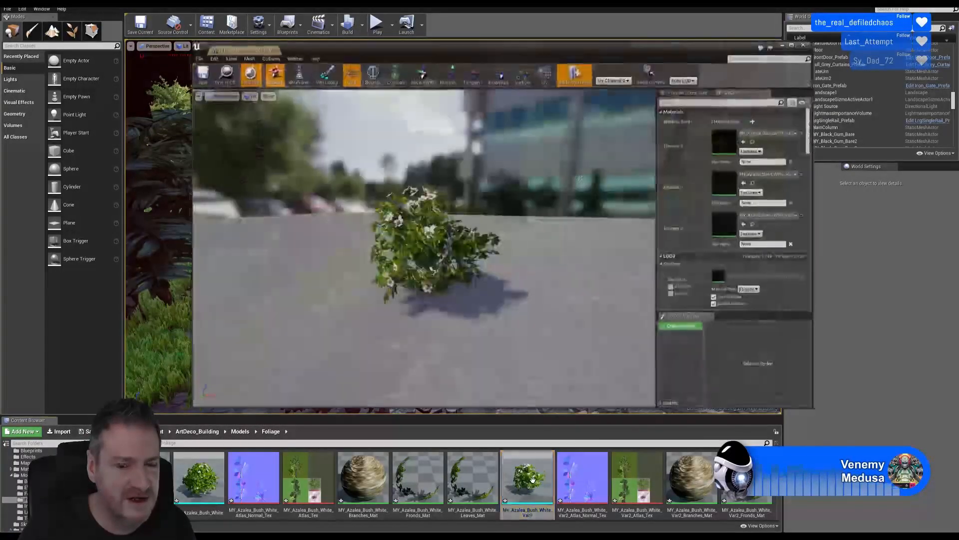
right_drag(472, 310, 441, 294)
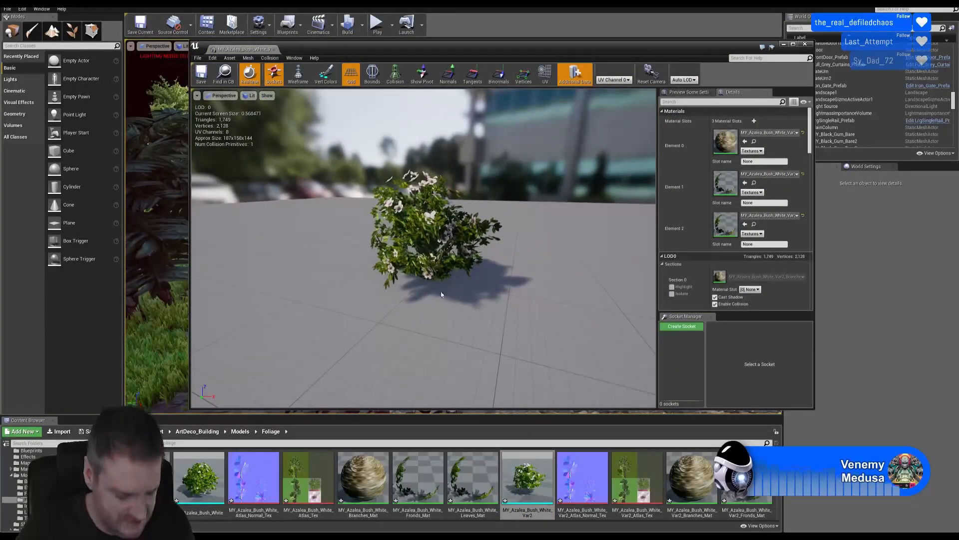
alt+drag(379, 277, 529, 238)
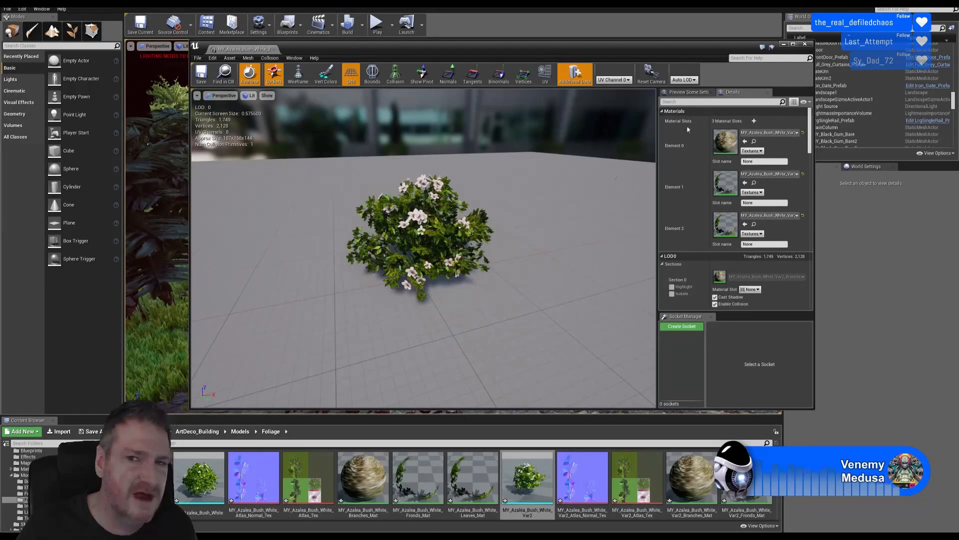
click(805, 44)
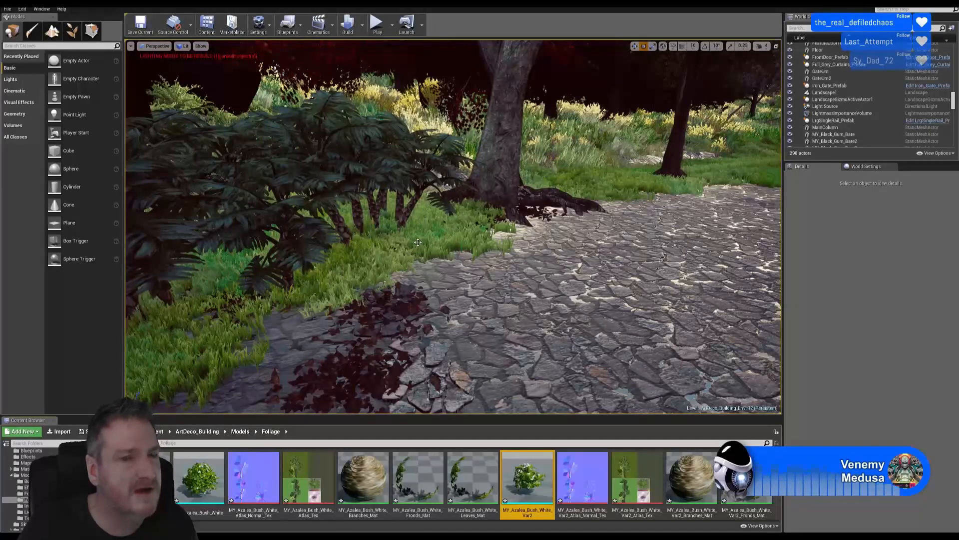
- Switch to foliage painting mode and enlarge the area that lists the foliage types
click(72, 33)
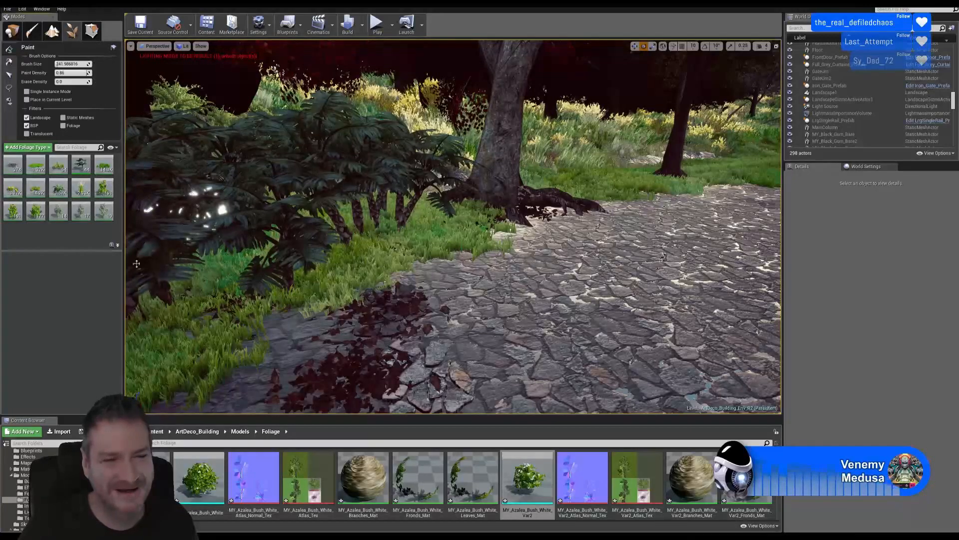
drag(69, 249, 69, 269)
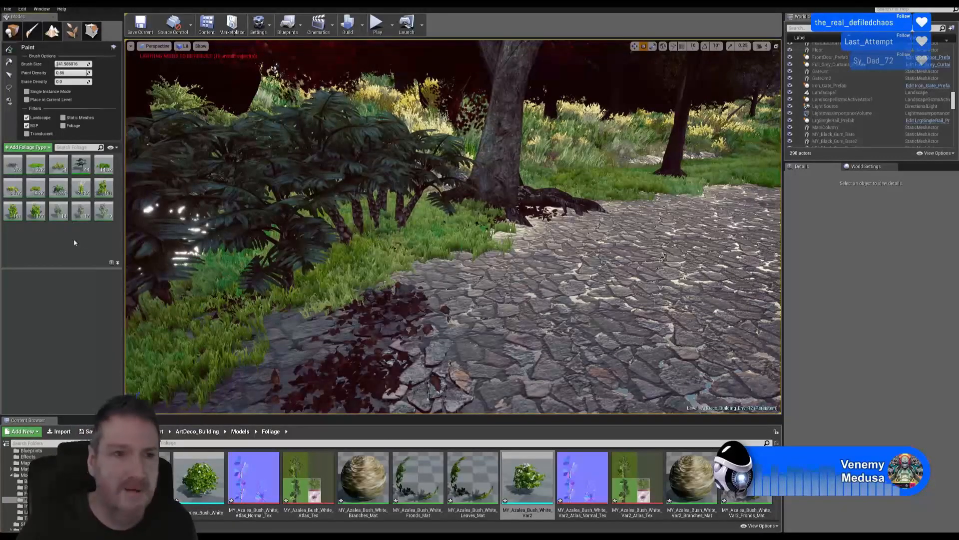
click(201, 46)
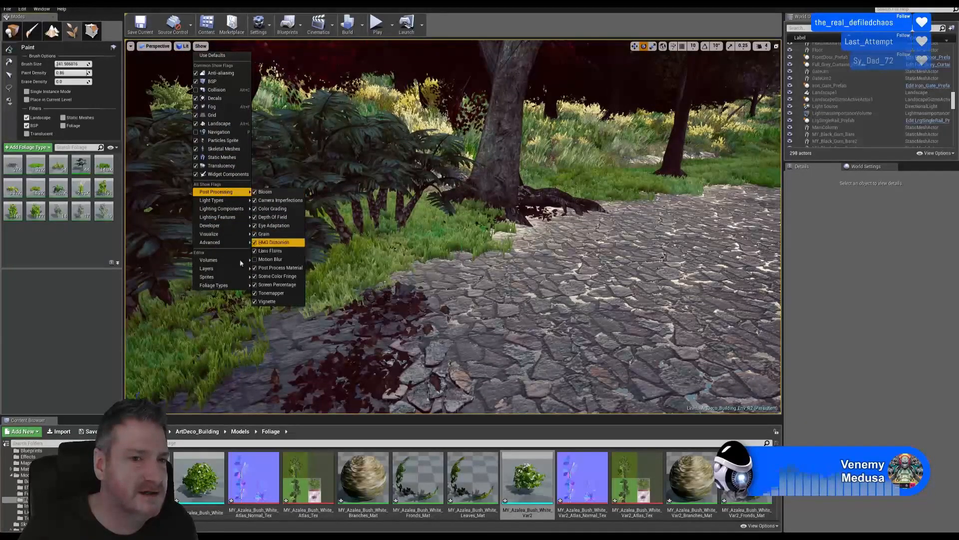
key(Escape)
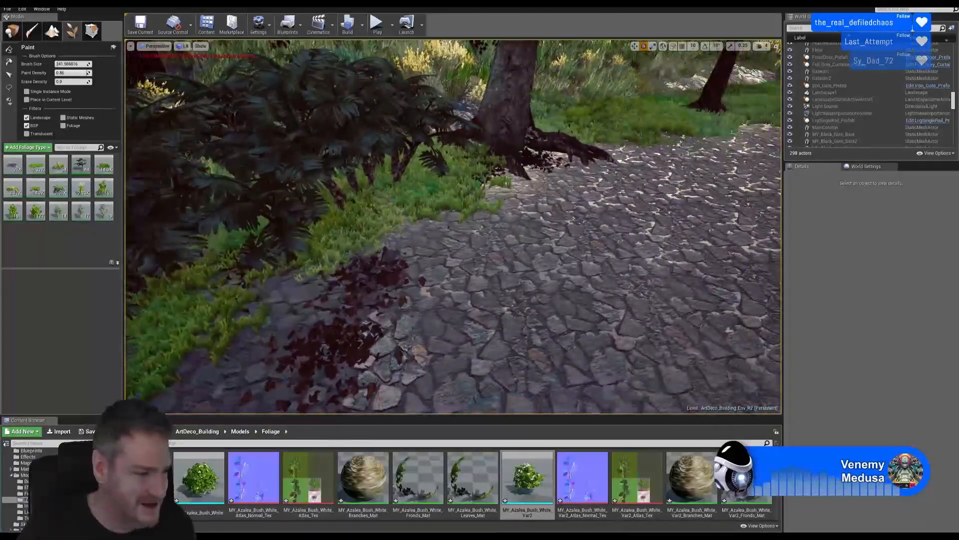
mouse_move(453, 226)
right_down()
mouse_move(670, 220)
mouse_move(630, 225)
mouse_move(550, 210)
mouse_move(507, 165)
right_up()
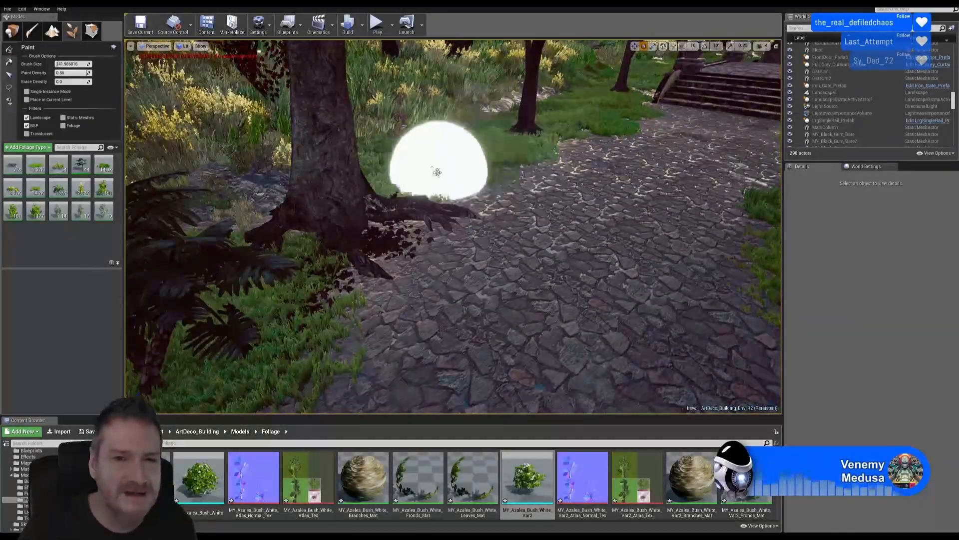
mouse_move(595, 115)
right_down()
mouse_move(490, 130)
mouse_move(480, 150)
mouse_move(320, 133)
right_up()
right_drag(685, 131, 729, 135)
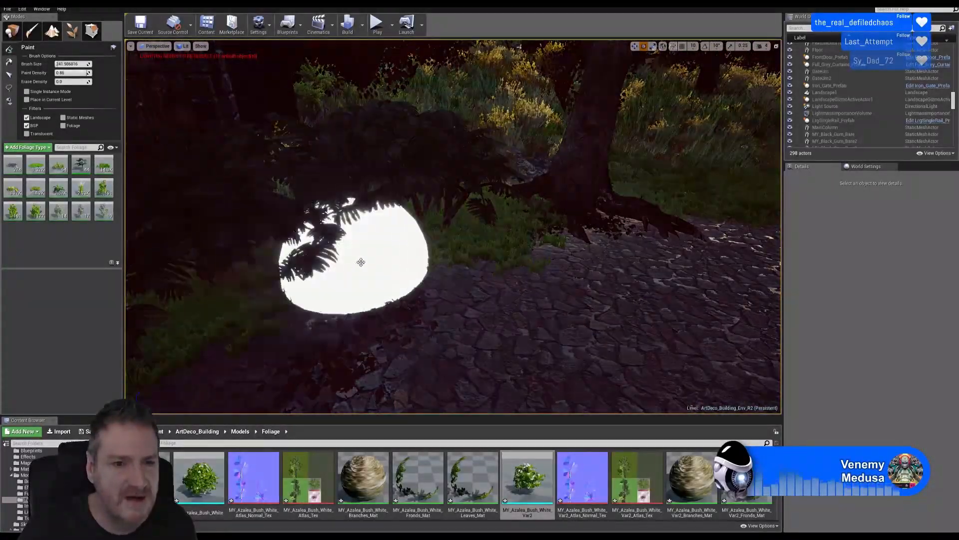
mouse_move(411, 225)
right_down()
mouse_move(407, 243)
mouse_move(388, 243)
right_up()
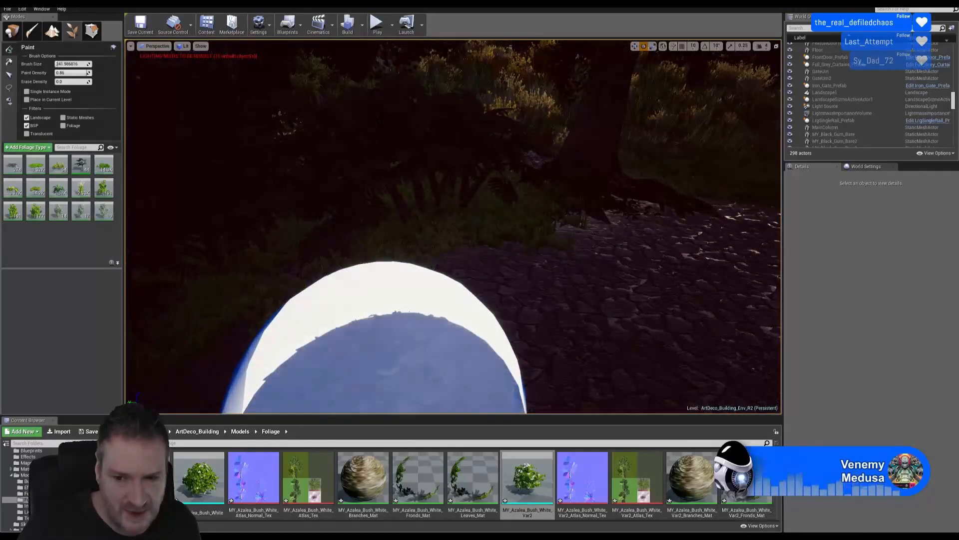
- Add MY_Azalea_Bush and its Pink, Pink_Var2, White and White_Var2 meshes to the level's foliage types
scroll(474, 482, up, 3)
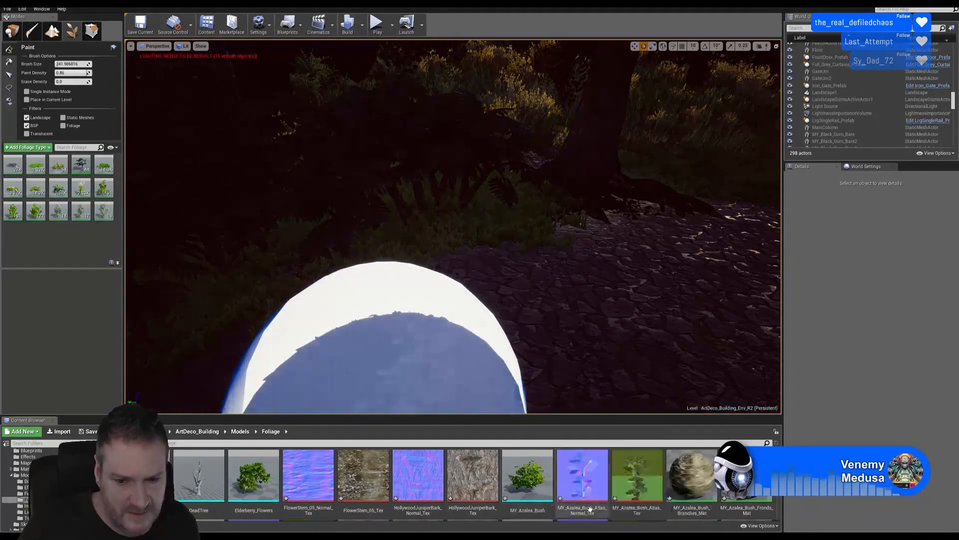
drag(528, 475, 51, 244)
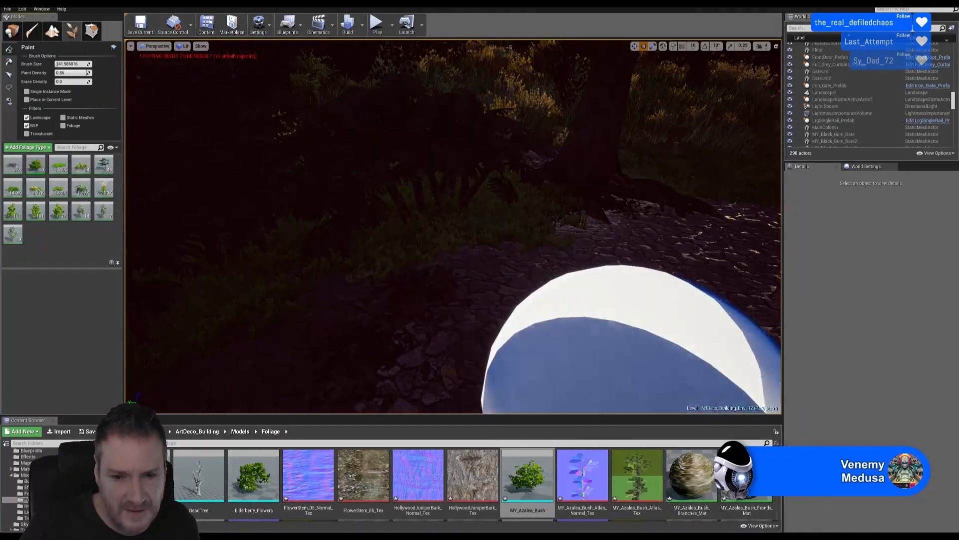
scroll(219, 486, down, 3)
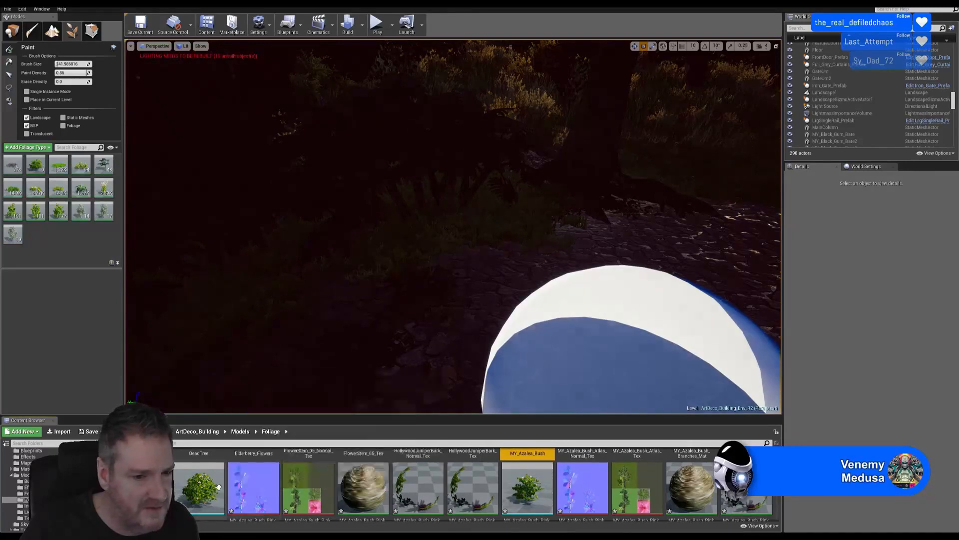
drag(219, 486, 83, 267)
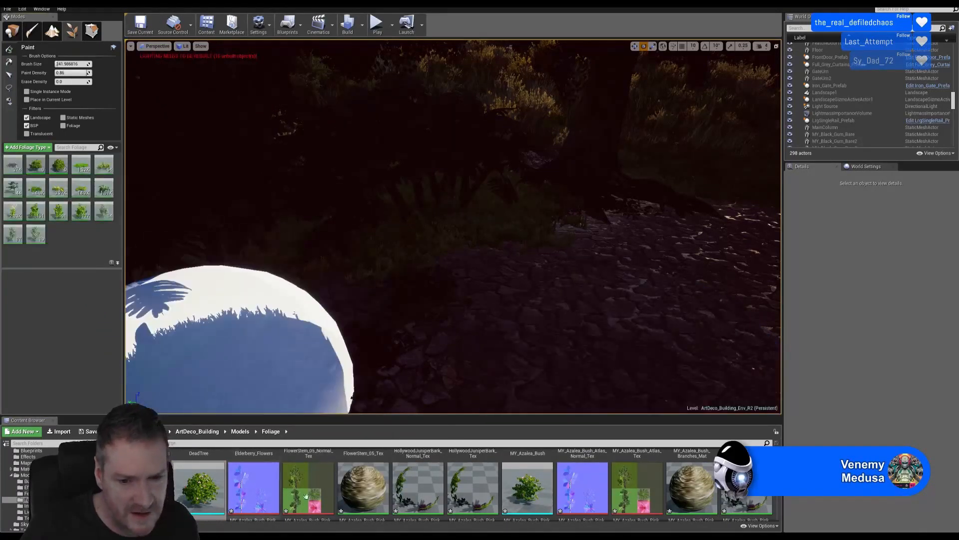
mouse_move(527, 487)
mouse_down()
mouse_move(362, 381)
mouse_move(92, 257)
mouse_up()
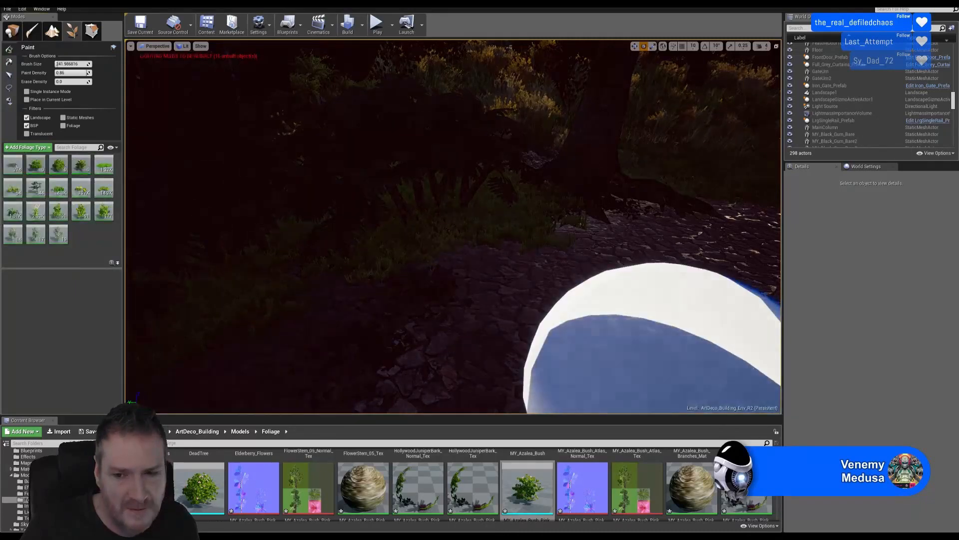
scroll(228, 492, down, 2)
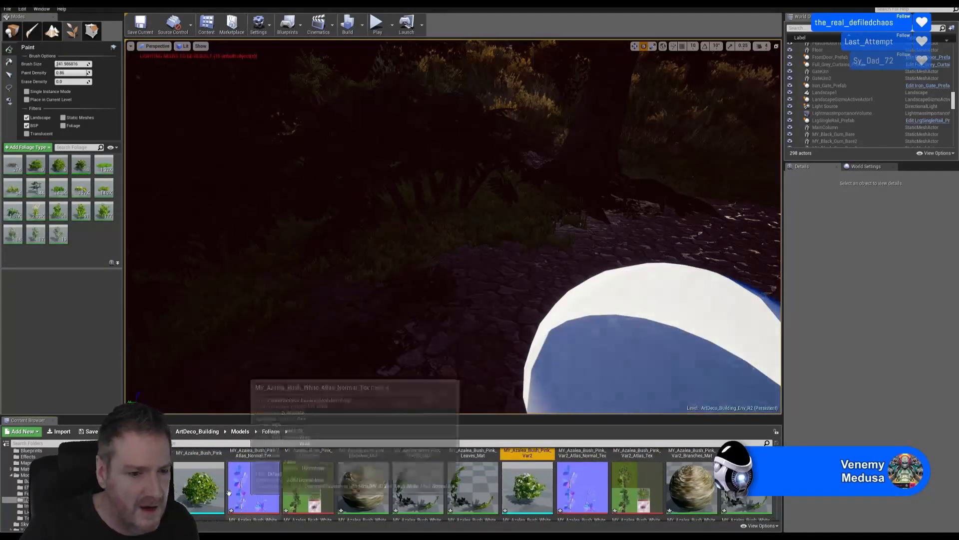
drag(200, 487, 97, 257)
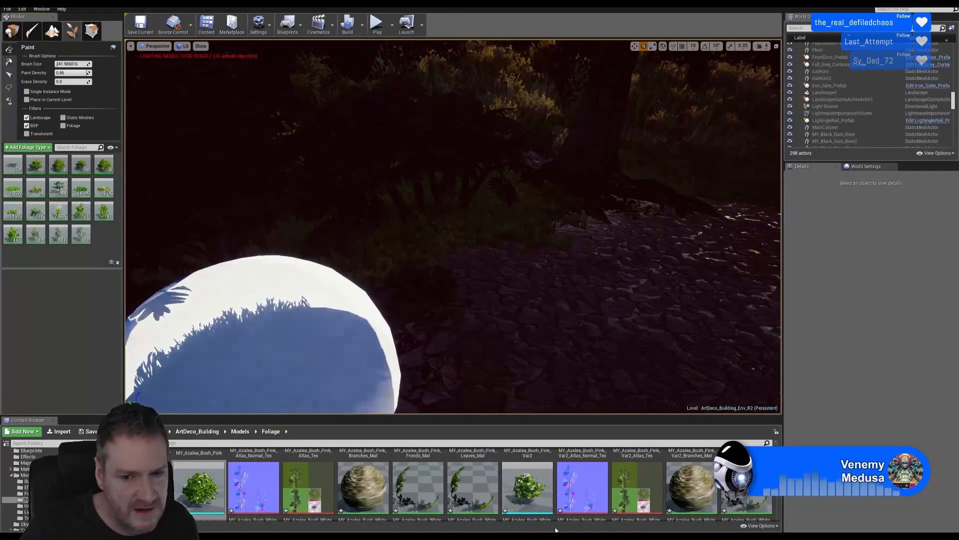
drag(555, 527, 109, 251)
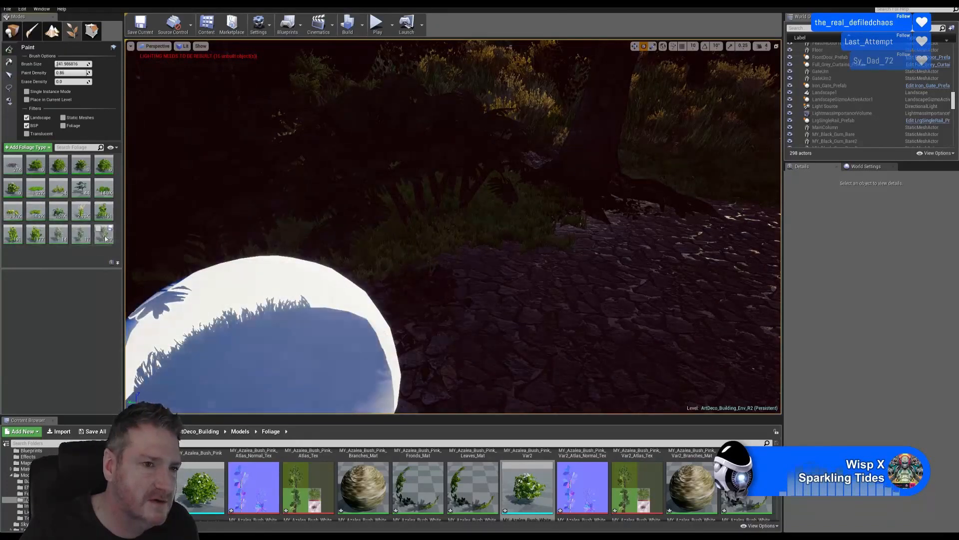
- Paint a clump of MY_Azalea_Bush foliage on the grass between the two trees at the edge of the stone path
click(36, 164)
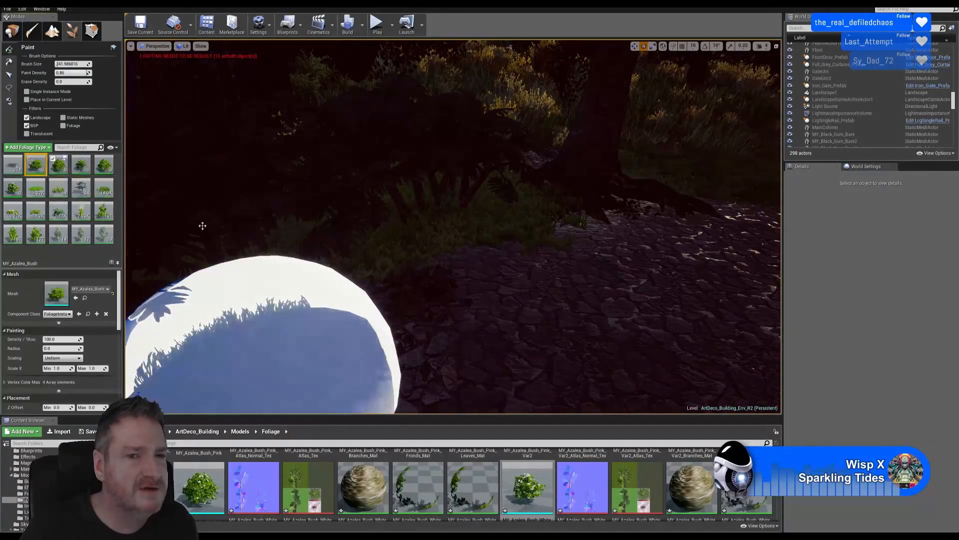
mouse_move(418, 241)
right_down()
mouse_move(390, 239)
mouse_move(432, 279)
right_up()
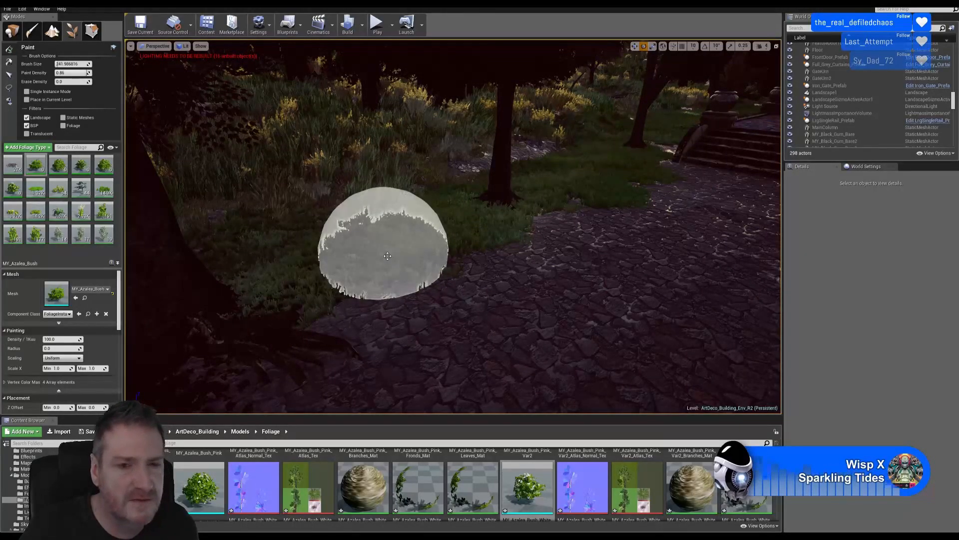
click(387, 256)
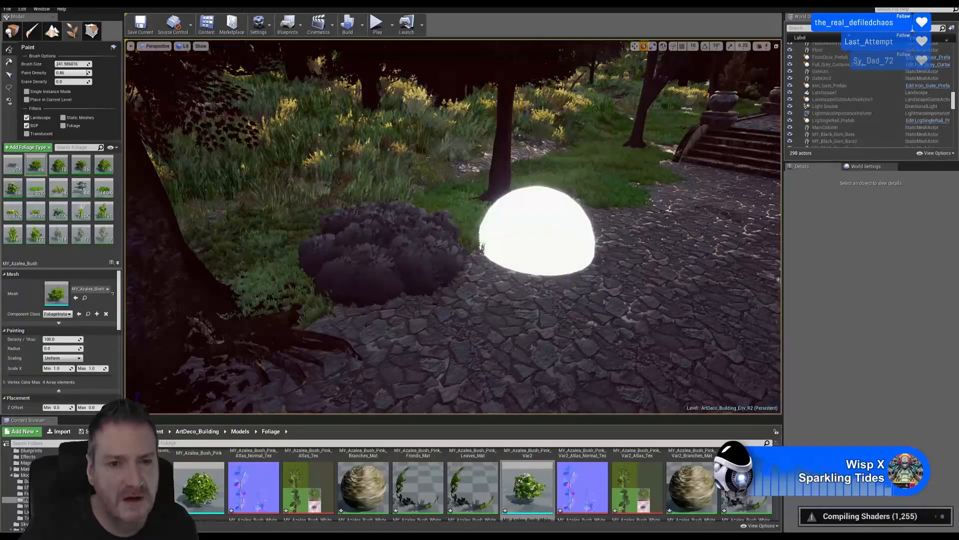
mouse_move(537, 236)
right_down()
mouse_move(472, 220)
mouse_move(495, 240)
mouse_move(450, 235)
mouse_move(500, 235)
right_up()
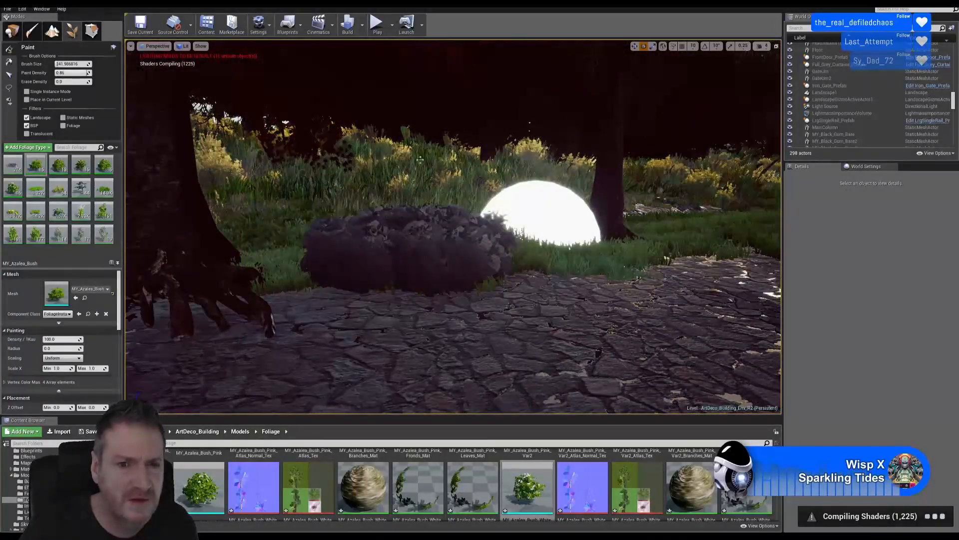
- Undo the clump of MY_Azalea_Bush foliage painted between the two trees
click(22, 10)
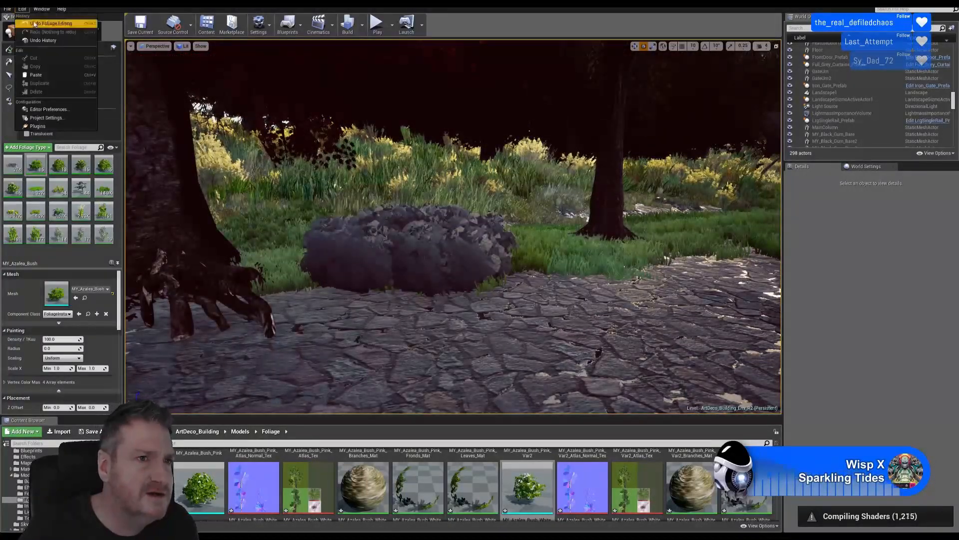
click(35, 25)
key(ctrl+z)
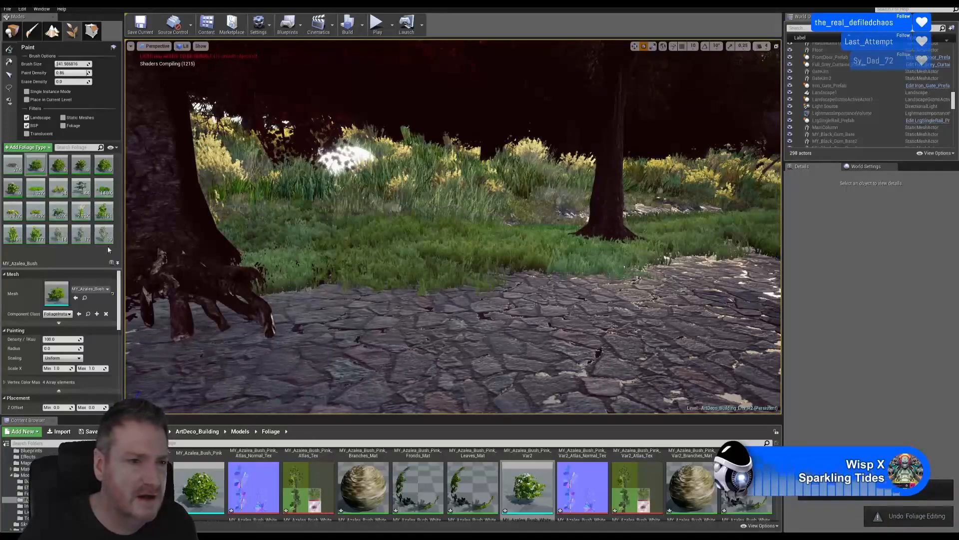
- Set the MY_Azalea_Bush foliage type's Scale X range to a minimum of 1.5 and a maximum of 2.5
click(36, 163)
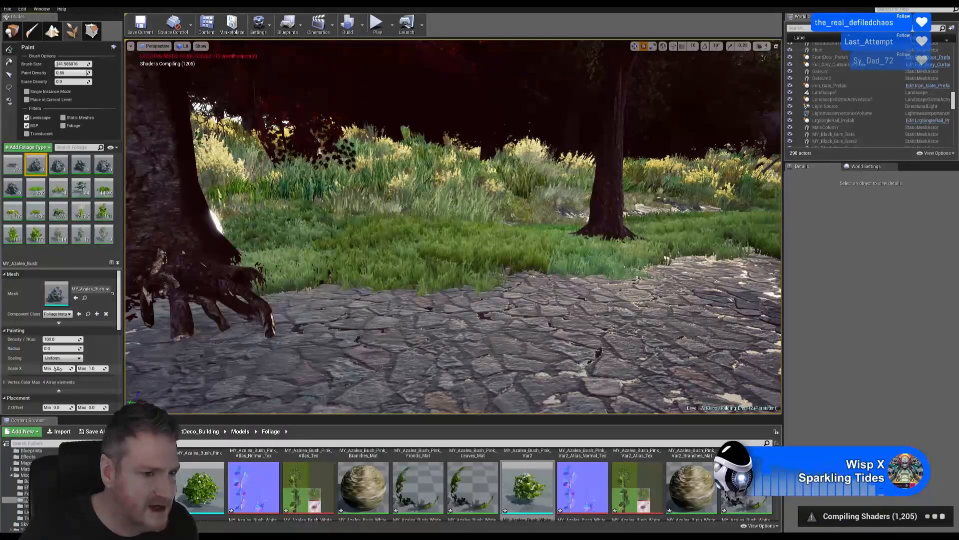
text(1)
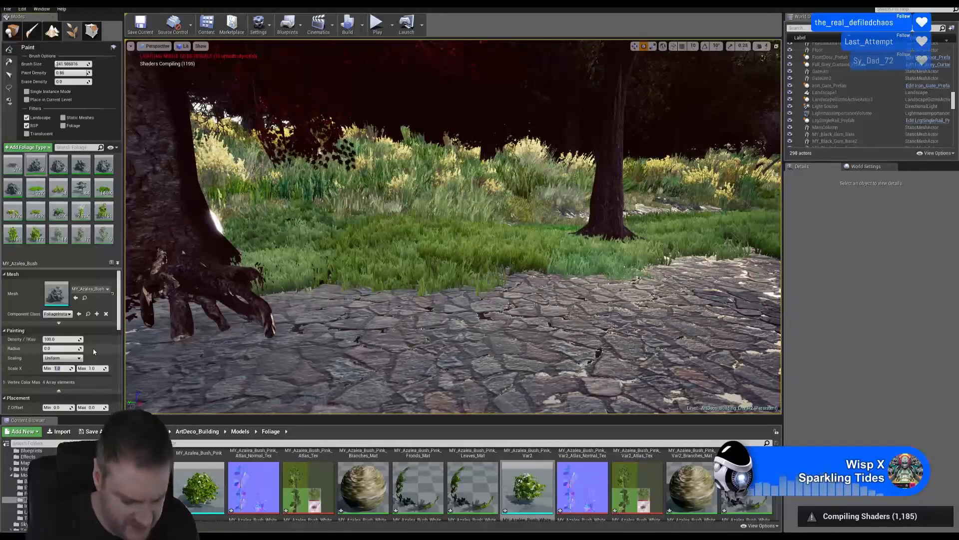
text(.5)
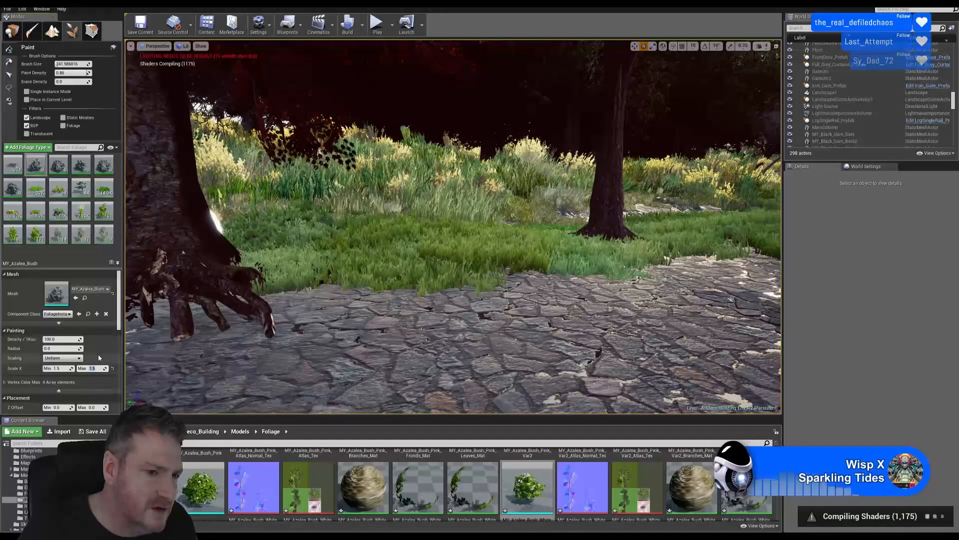
text(2.5)
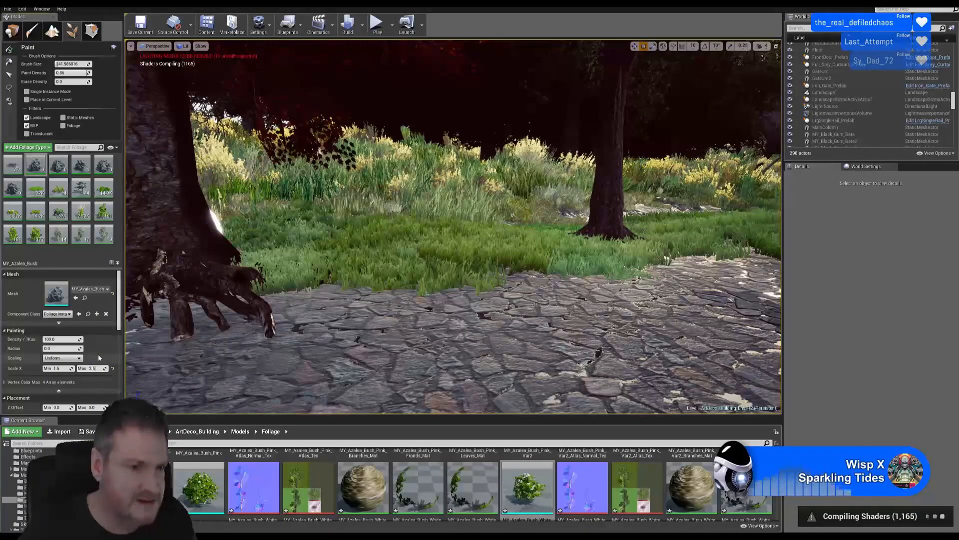
- Give the MY_Azalea_Bush_Pink, Pink_Var2 and White foliage types a Scale X range of 1.5 to 2.5
click(62, 164)
click(548, 351)
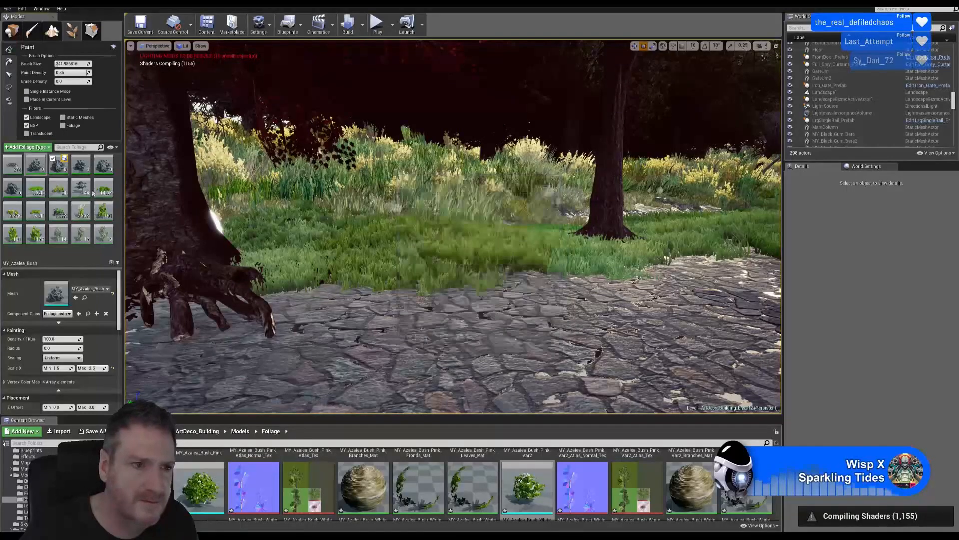
click(57, 168)
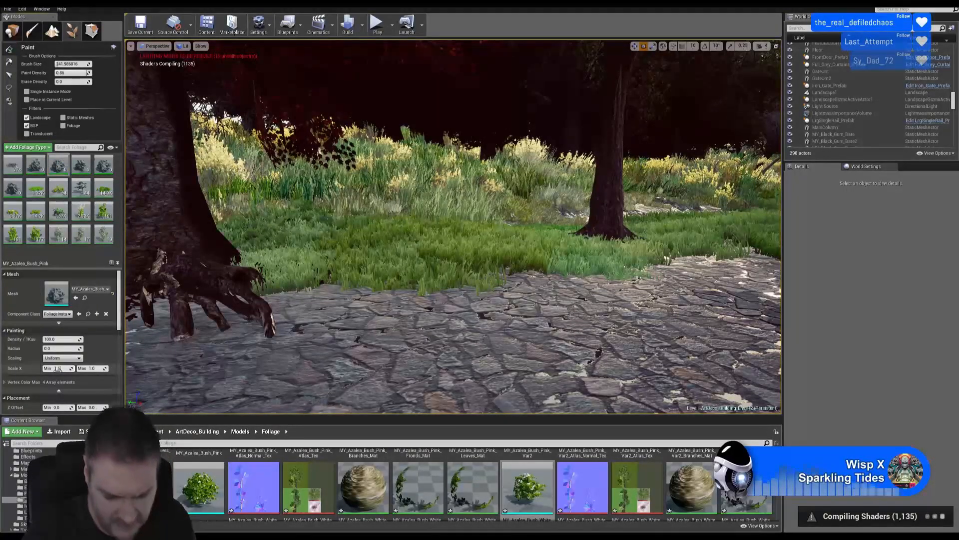
click(58, 370)
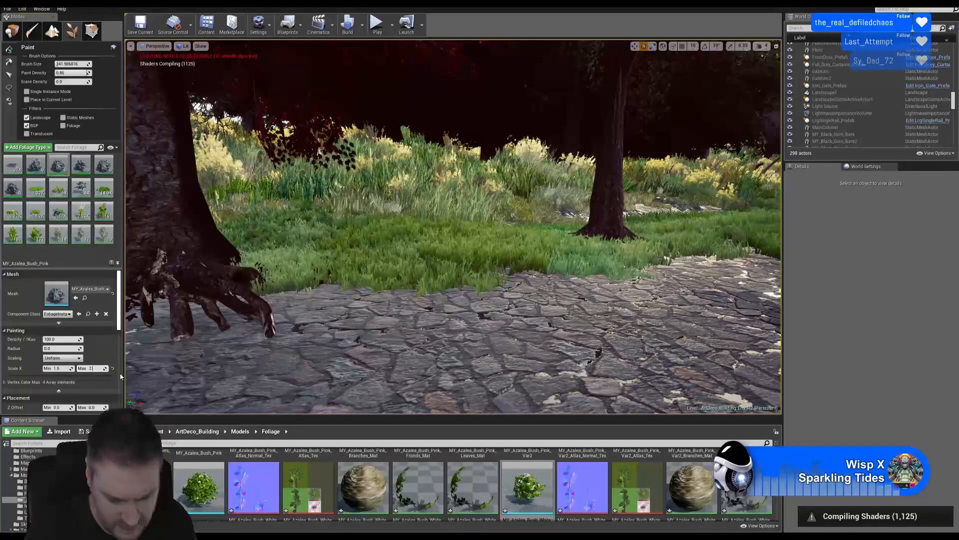
click(81, 163)
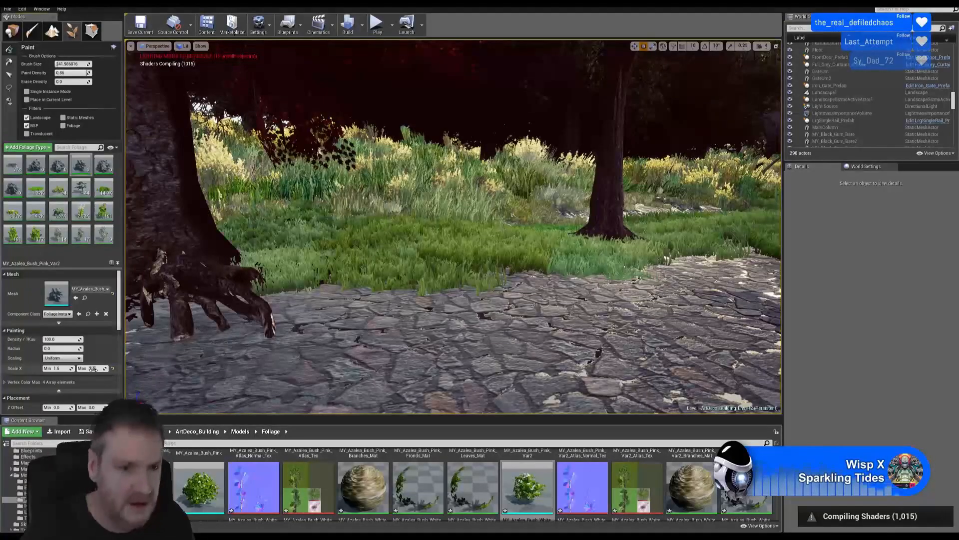
click(106, 166)
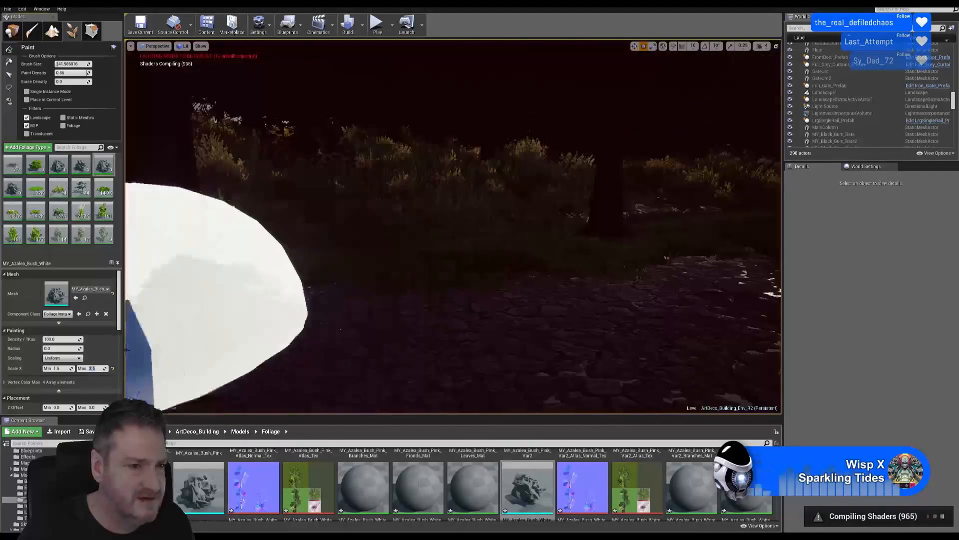
- Set the MY_Azalea_Bush_White_Var2 foliage type's Scale X to minimum 1.5 and maximum 2.5
click(14, 195)
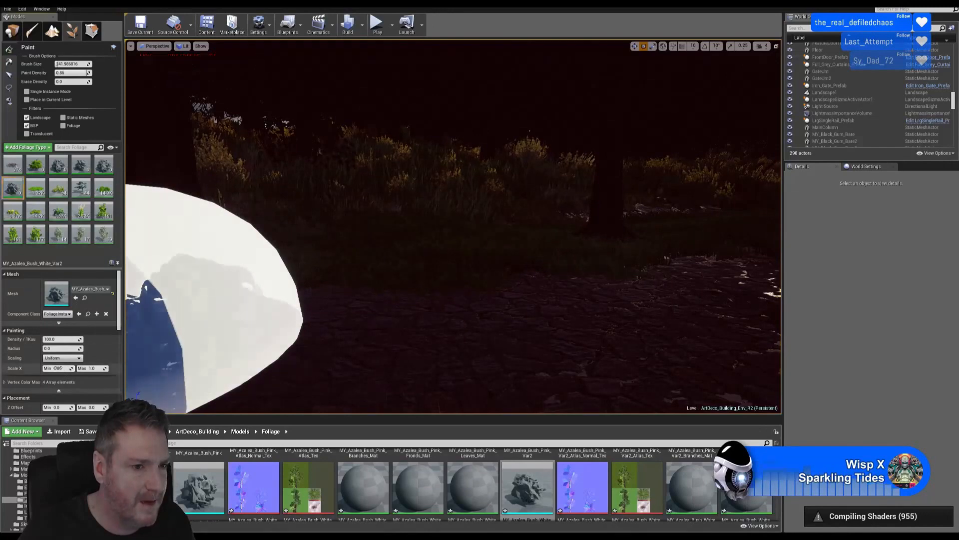
click(58, 368)
text(1)
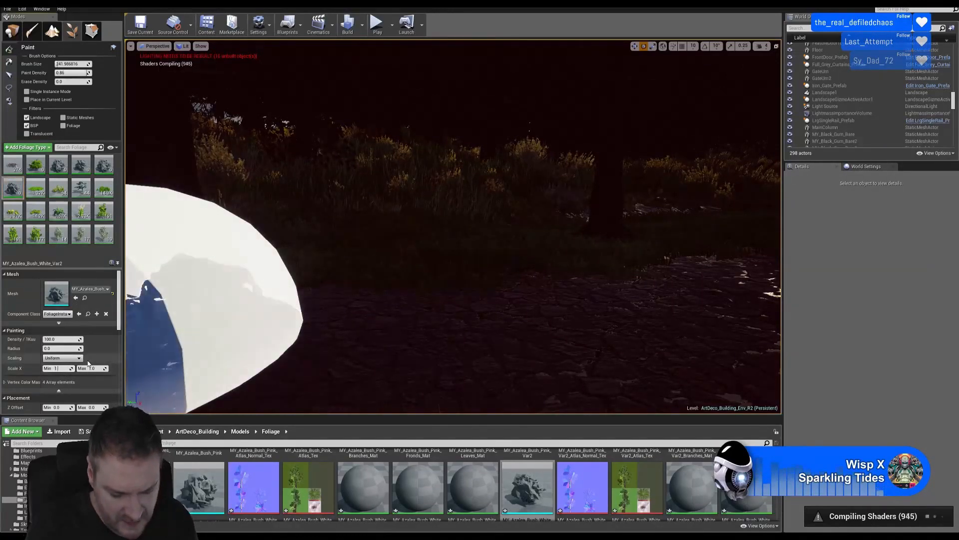
text(.5)
key(Return)
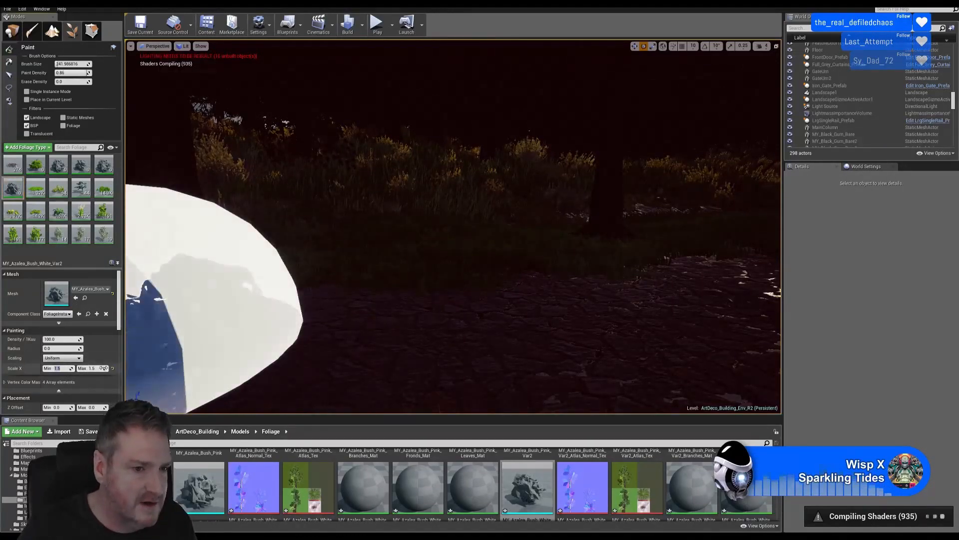
click(100, 368)
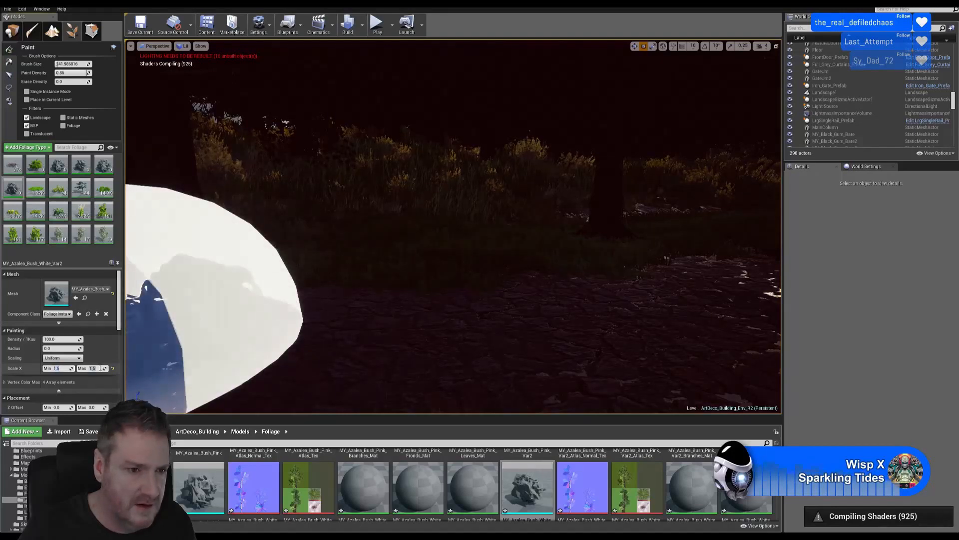
text(2.5)
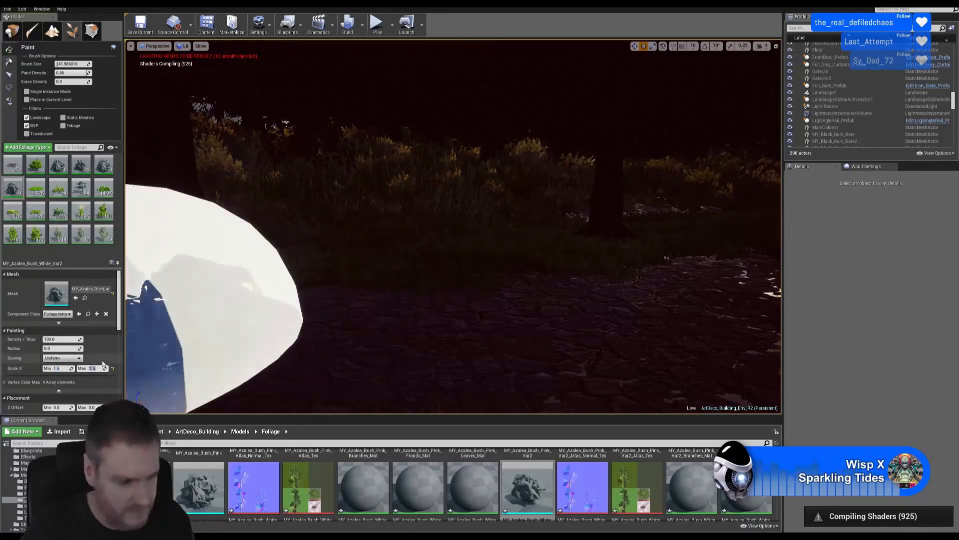
key(Return)
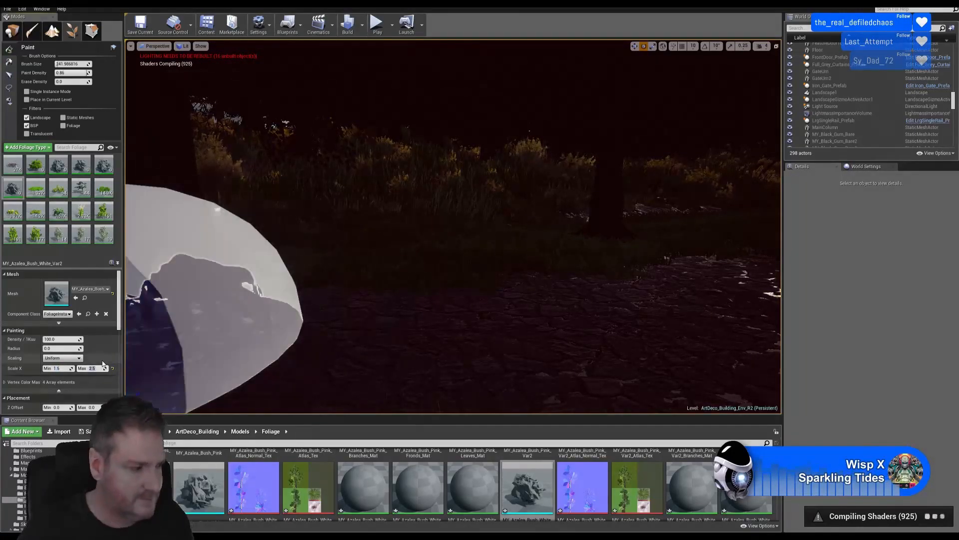
- Check the Scale X ranges of the MY_Azalea_Bush_Pink, Pink_Var2 and White foliage types
click(61, 169)
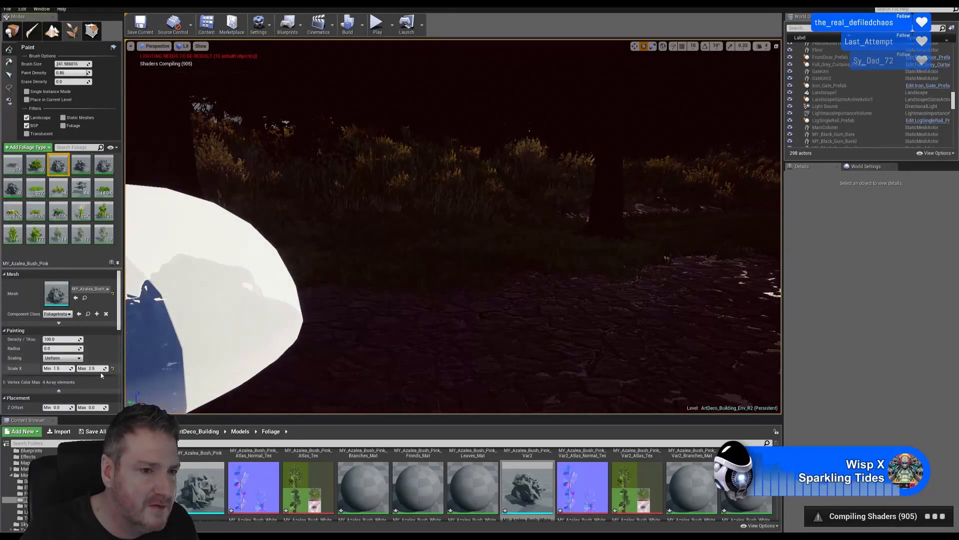
click(81, 165)
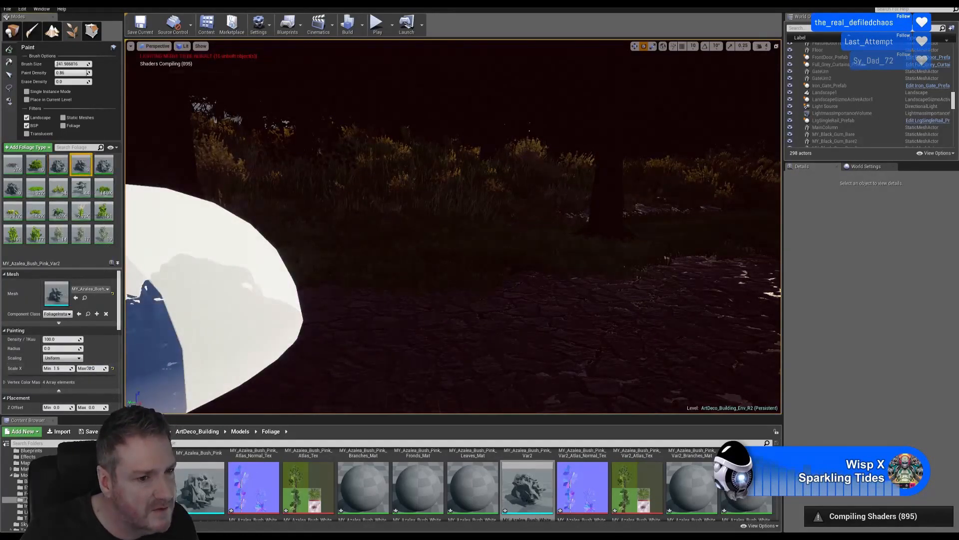
click(104, 165)
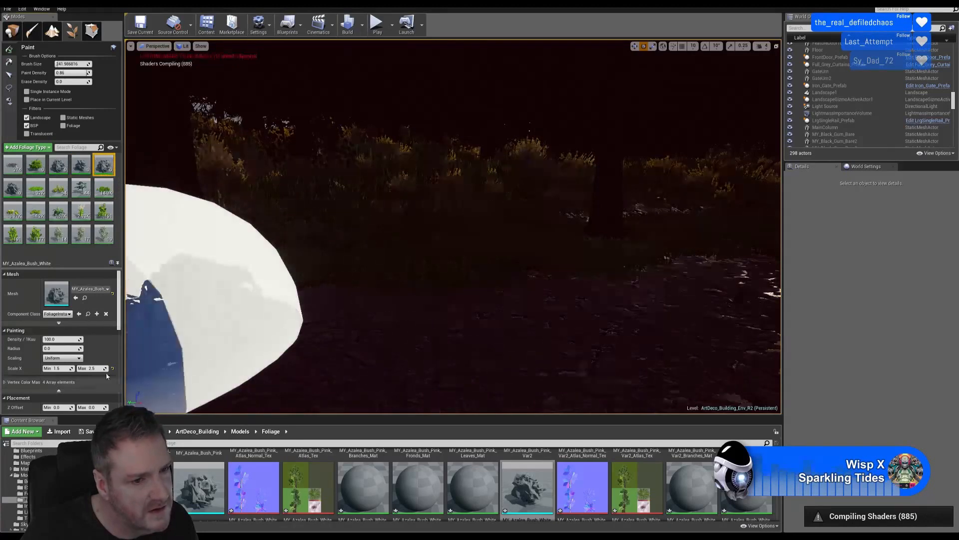
- Reduce the painting density of MY_Azalea_Bush_White_Var2 and lower MY_Azalea_Bush's density to about 34
click(13, 187)
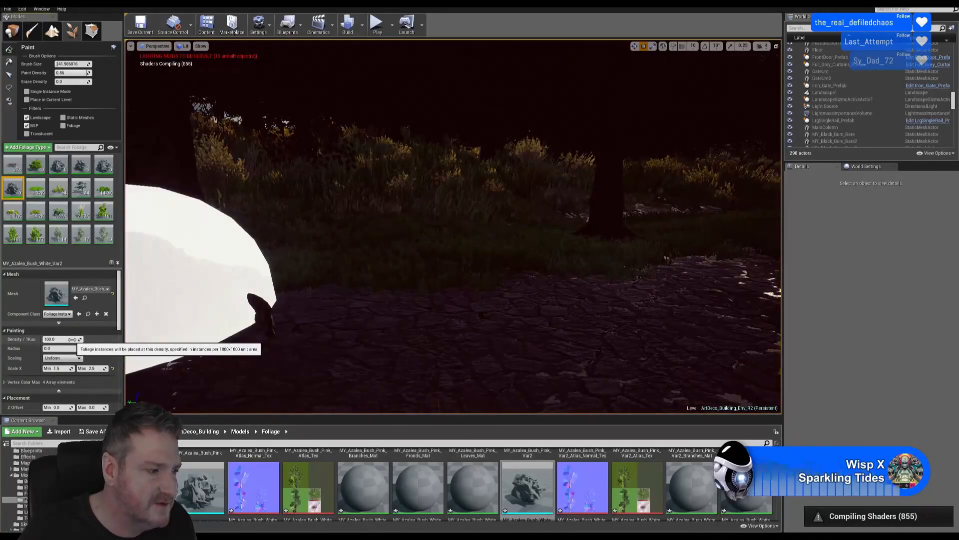
drag(72, 339, 50, 339)
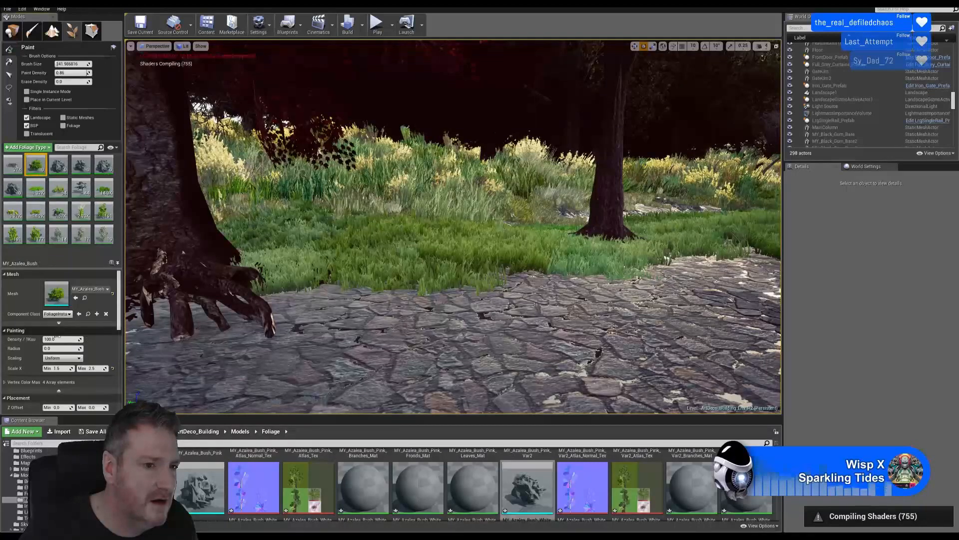
drag(61, 339, 47, 339)
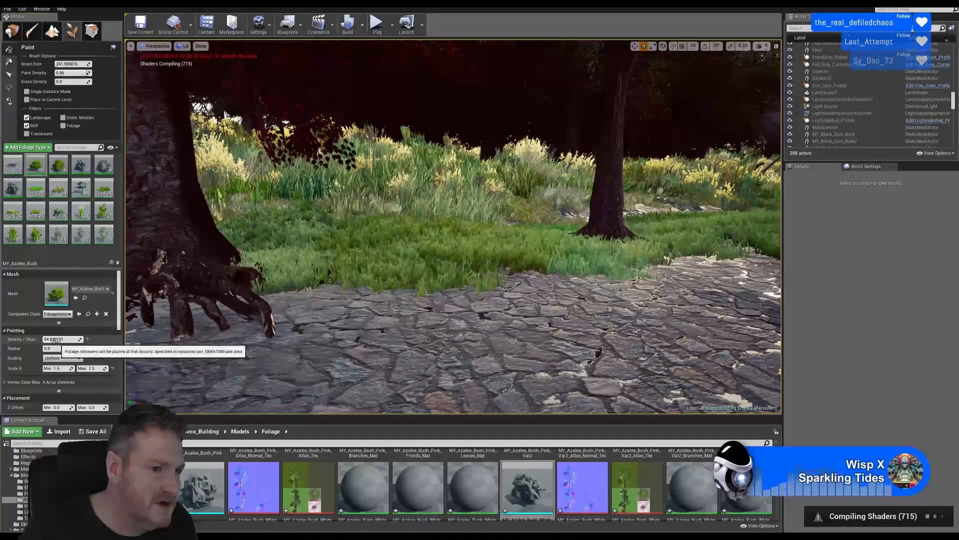
drag(57, 339, 36, 340)
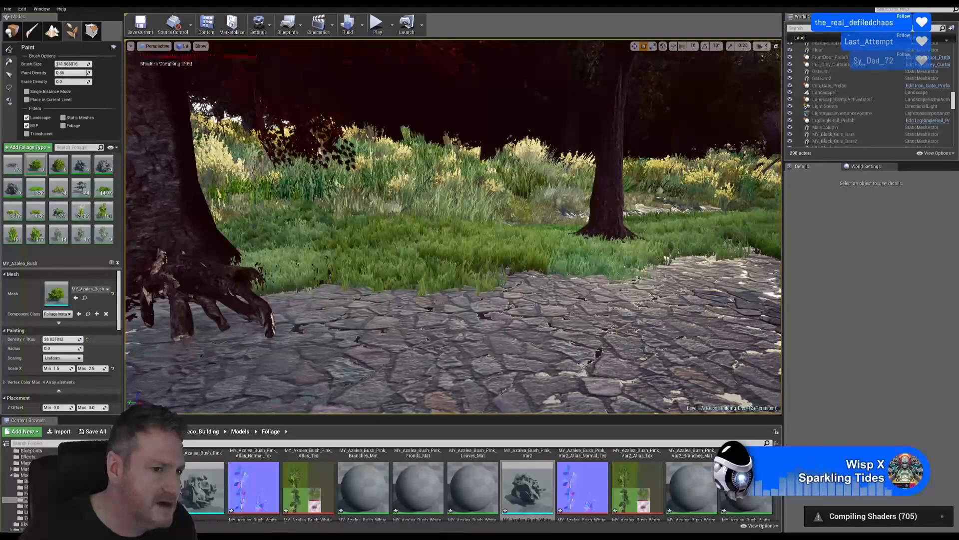
- Reduce the painting density of the MY_Azalea_Bush_Pink and MY_Azalea_Bush_Pink_Var2 foliage types
click(58, 163)
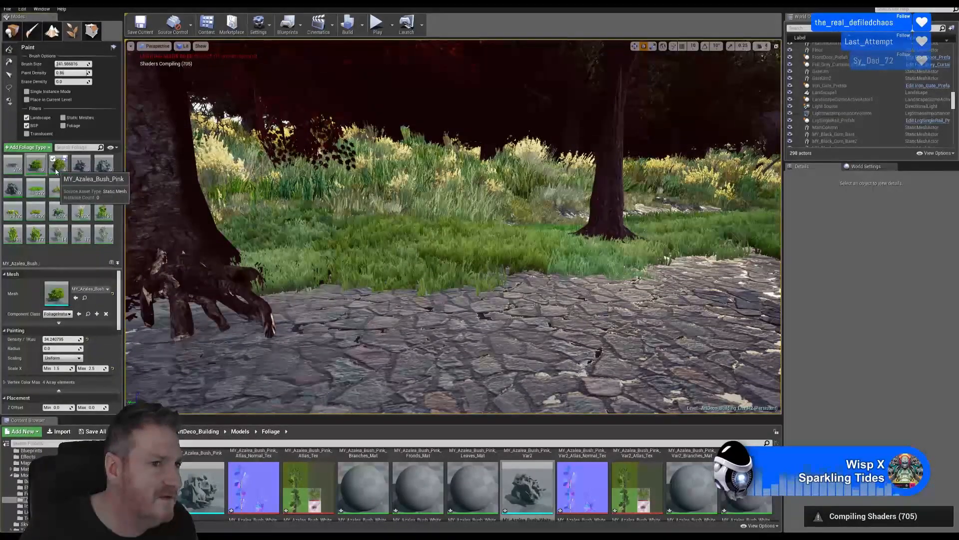
drag(60, 339, 35, 339)
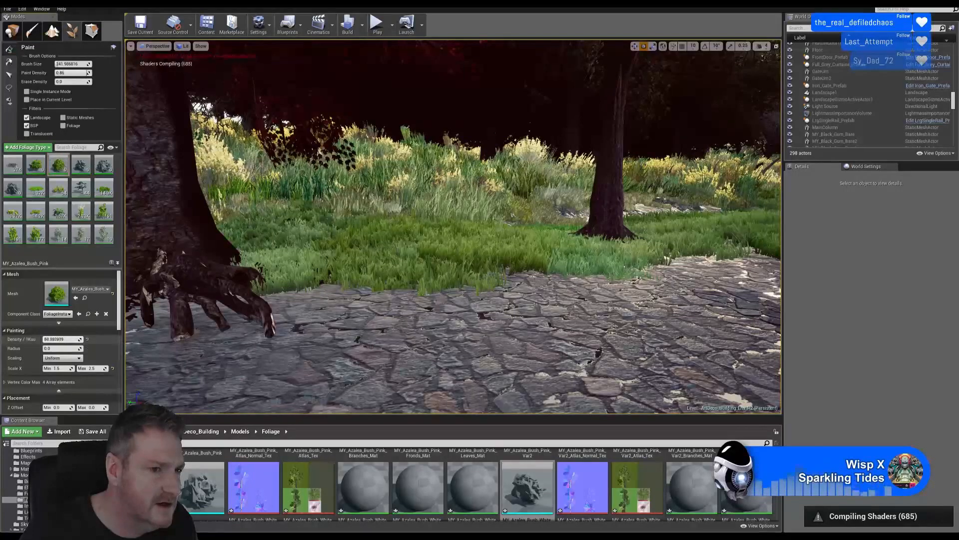
click(80, 164)
drag(64, 339, 45, 339)
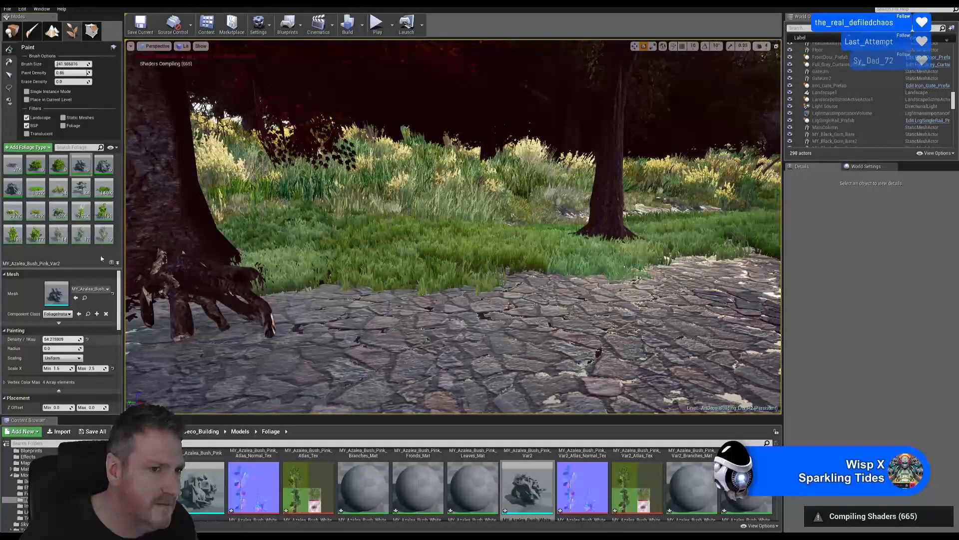
- Reduce MY_Azalea_Bush_White's painting density and set MY_Azalea_Bush_White_Var2's density to about 46.6
click(104, 164)
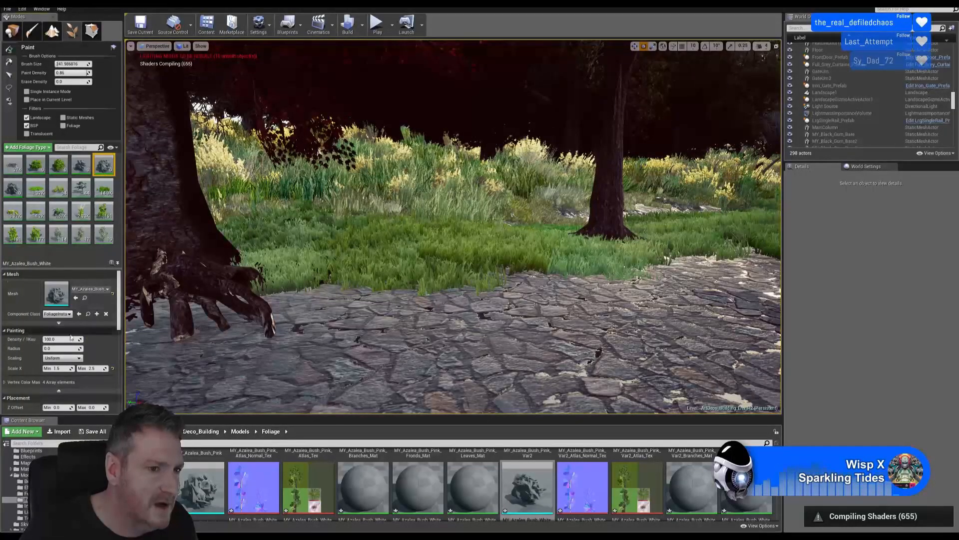
drag(59, 339, 49, 340)
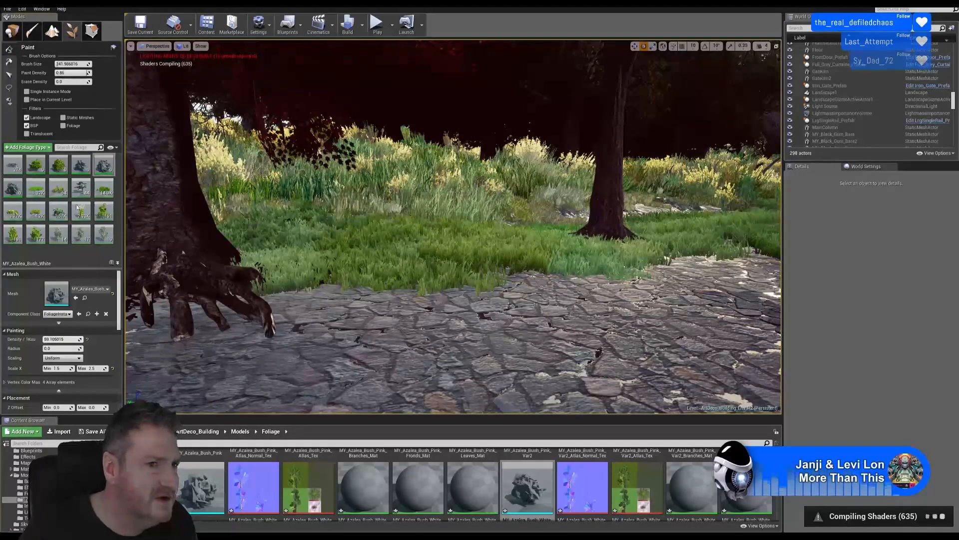
click(12, 187)
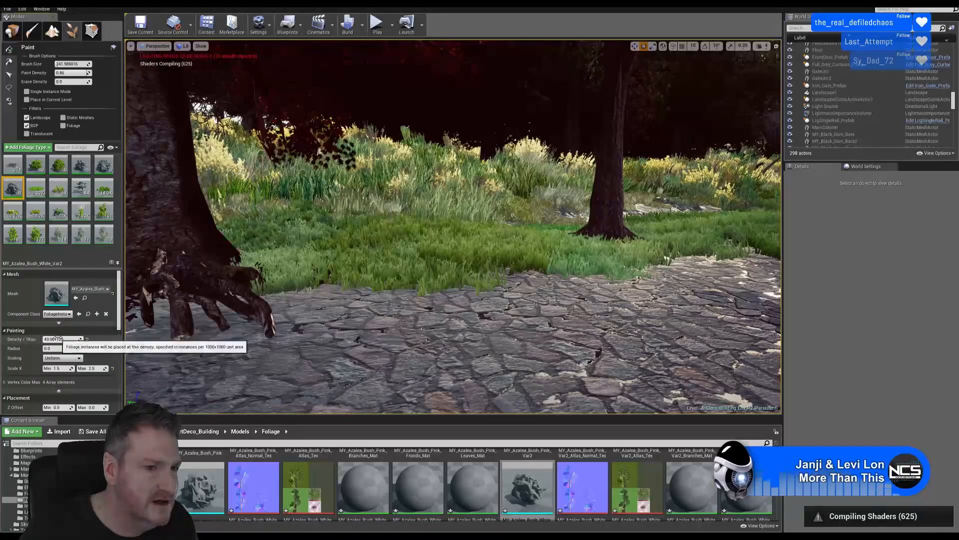
drag(58, 339, 66, 339)
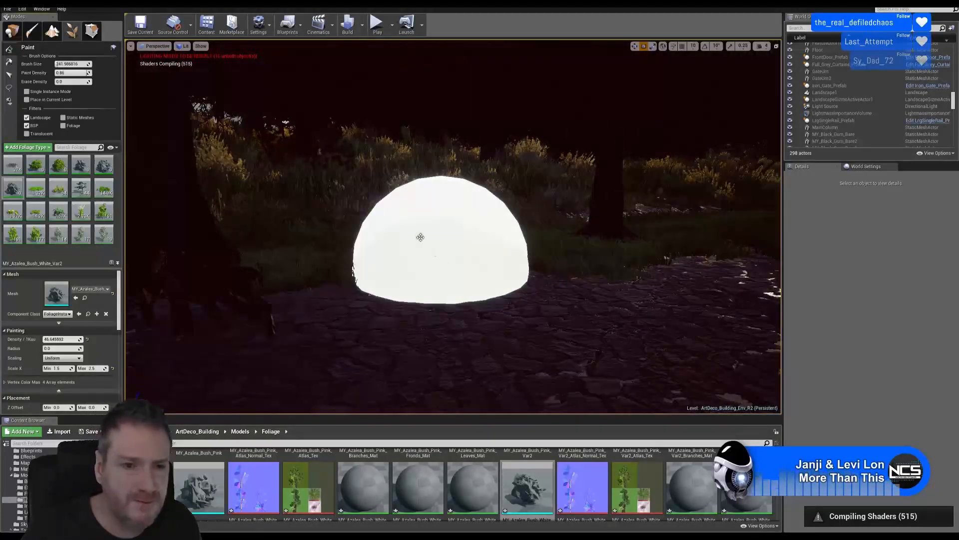
- Paint a mixed clump of azalea bushes at the stone path's edge in front of the wall, beside the tree, and examine it up close
mouse_move(422, 227)
right_down()
mouse_move(265, 227)
mouse_move(350, 260)
mouse_move(383, 290)
right_up()
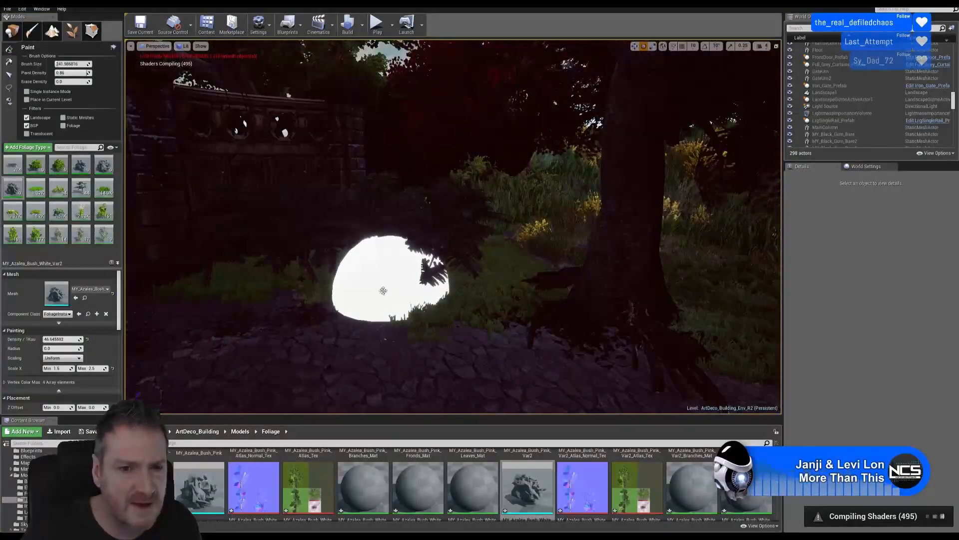
click(379, 292)
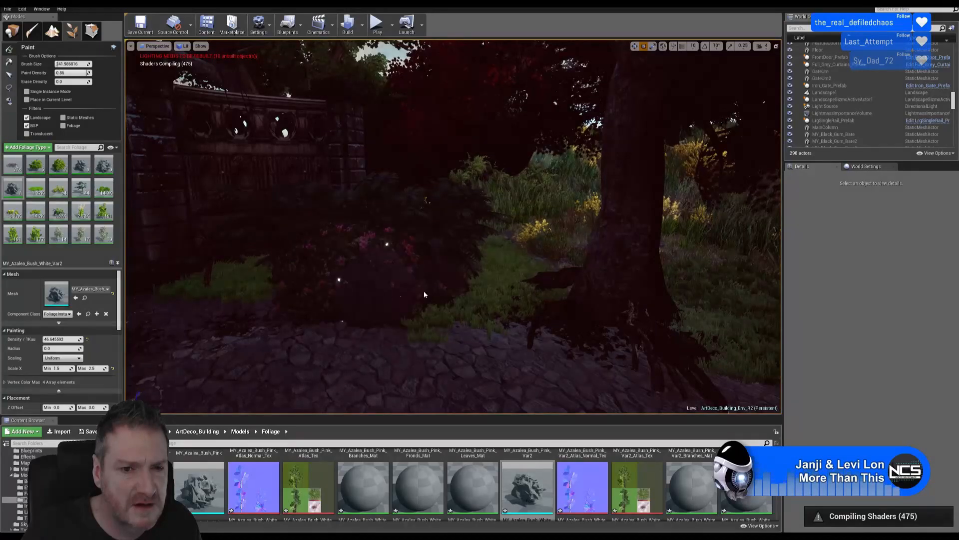
mouse_move(535, 278)
right_down()
mouse_move(480, 279)
mouse_move(455, 297)
mouse_move(492, 302)
mouse_move(473, 300)
mouse_move(457, 323)
mouse_move(467, 322)
mouse_move(453, 307)
mouse_move(470, 367)
mouse_move(495, 340)
mouse_move(495, 365)
right_up()
key(w)
key(w)
key(s)
key(w)
key(w)
key(s)
- Check the undo history and undo the last foliage painting beside the stone path
click(22, 9)
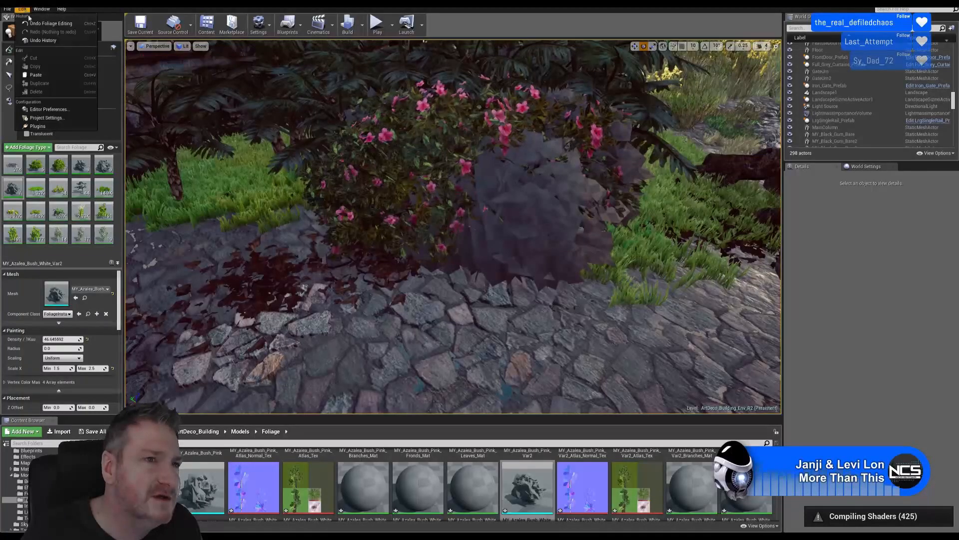
click(44, 40)
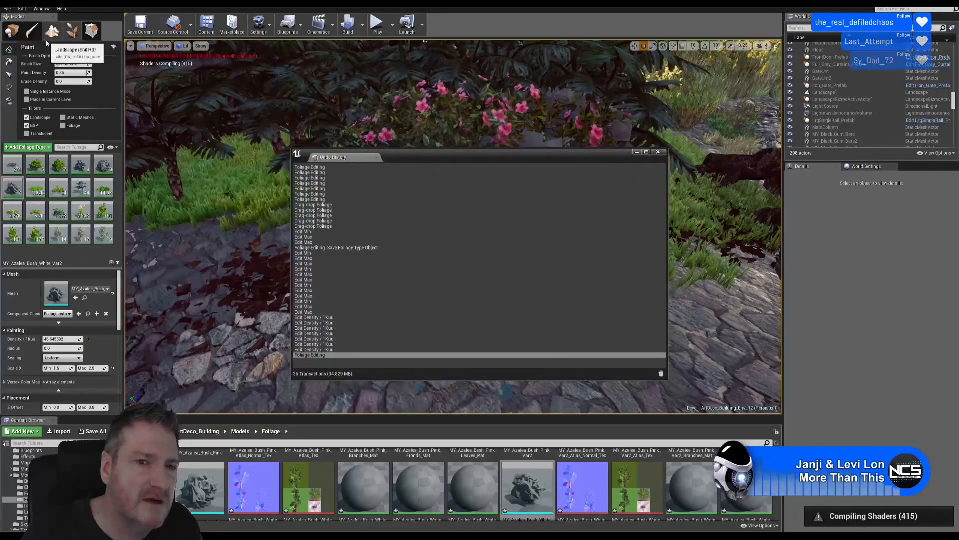
click(658, 152)
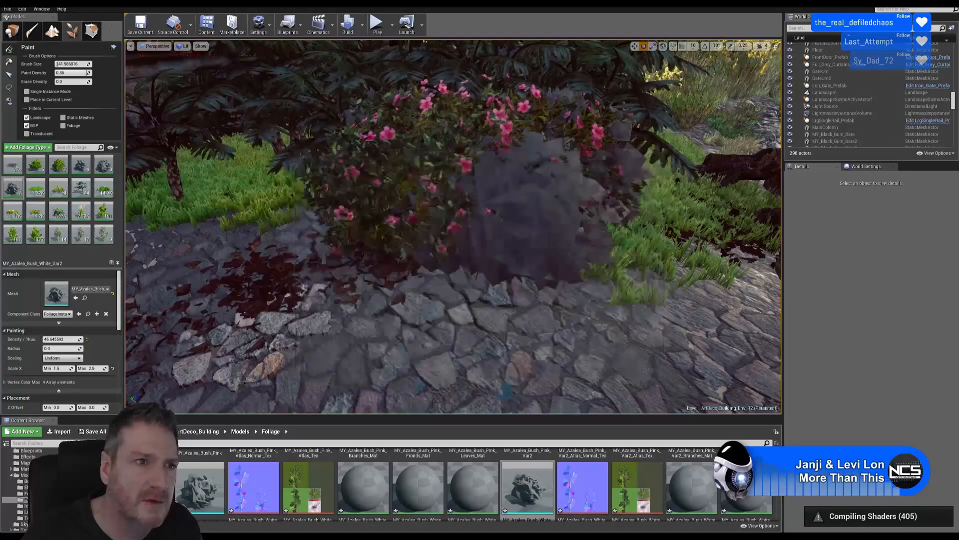
click(19, 11)
click(45, 23)
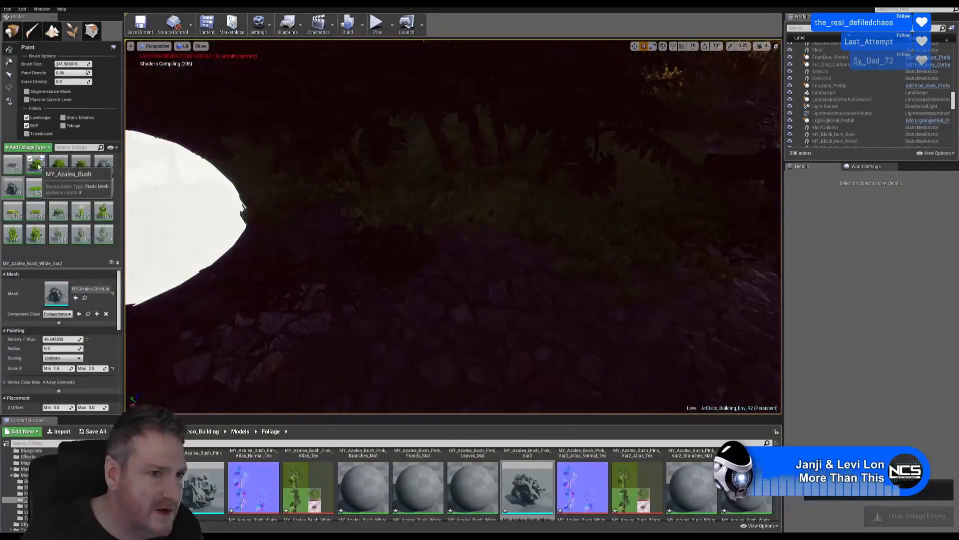
- Lower the density of MY_Azalea_Bush to about 23.9 and MY_Azalea_Bush_Pink to about 37.2, and reduce MY_Azalea_Bush_Pink_Var2's density as well
click(36, 163)
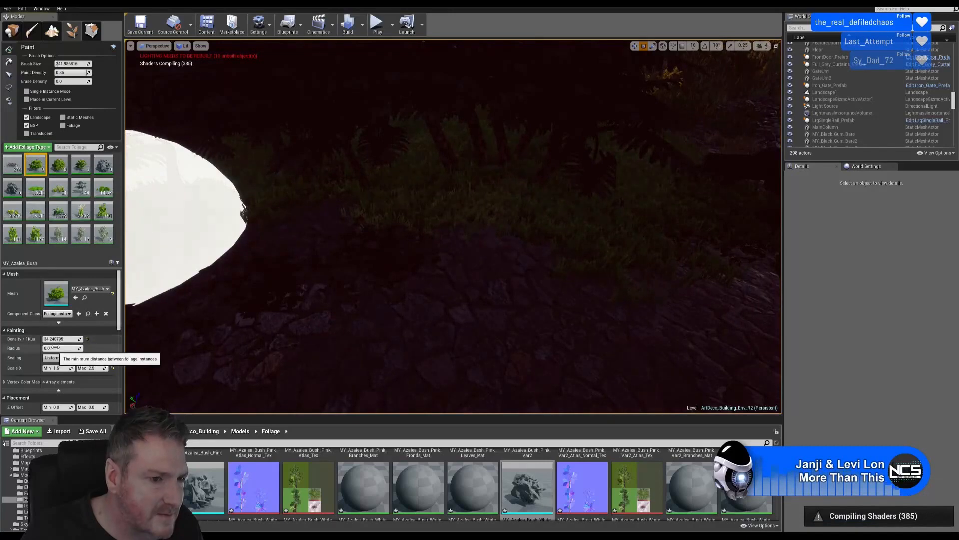
drag(55, 339, 37, 340)
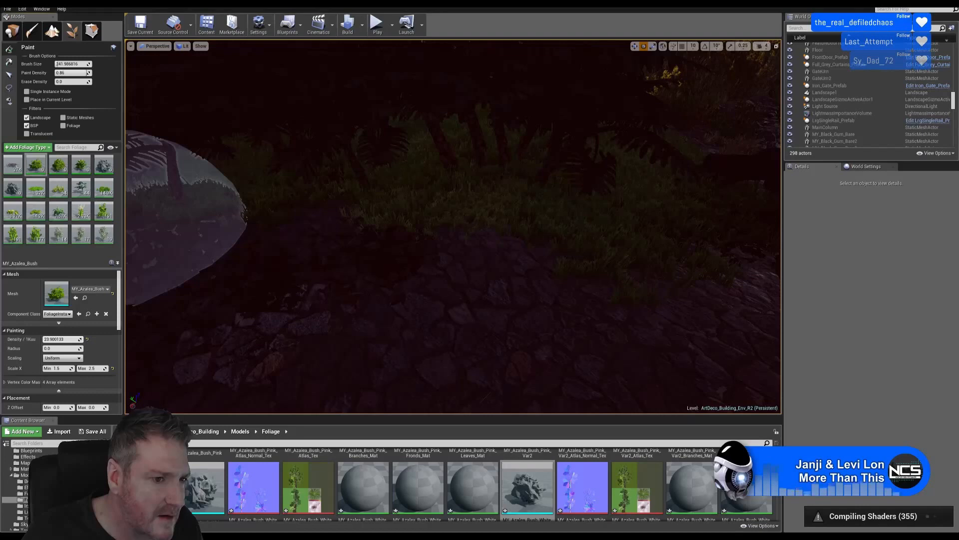
click(60, 172)
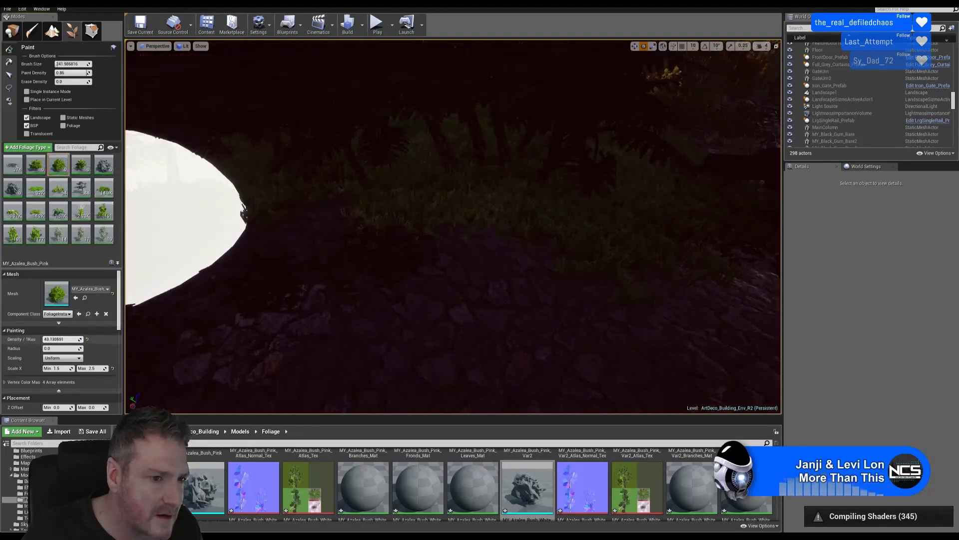
drag(58, 340, 50, 339)
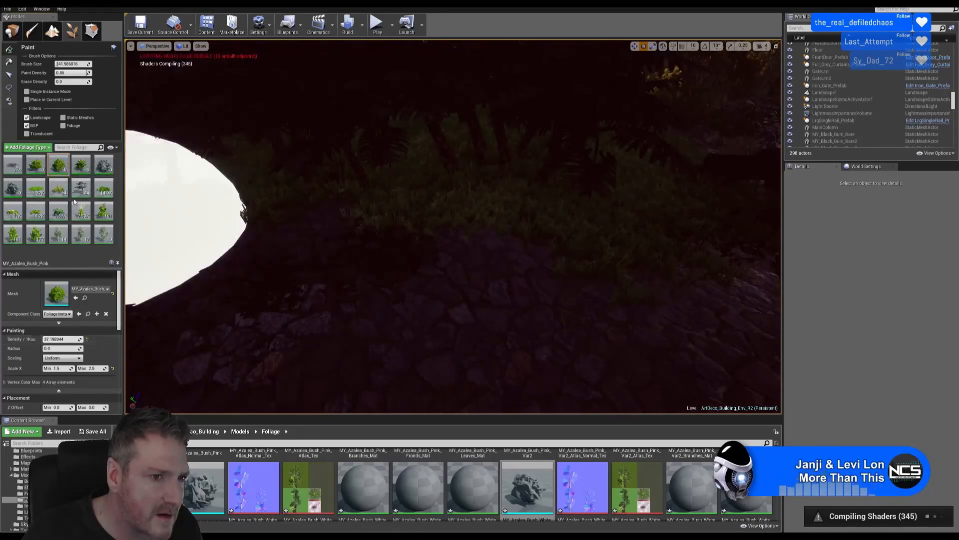
click(81, 164)
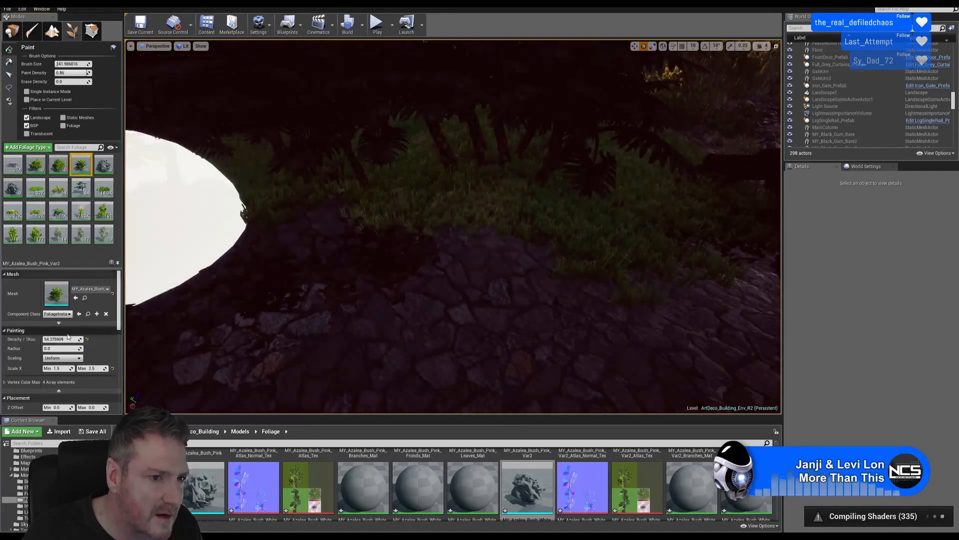
drag(68, 339, 55, 340)
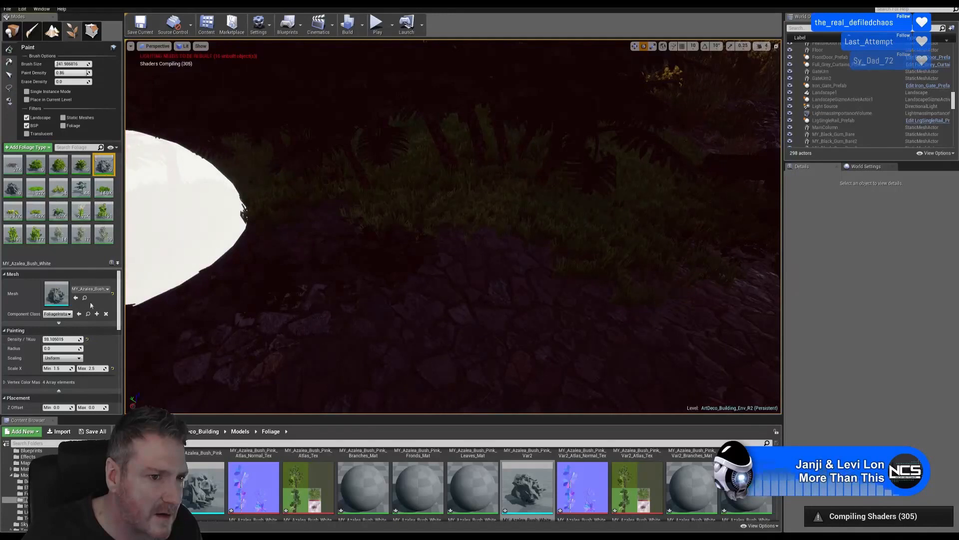
- Lower MY_Azalea_Bush_White's density to about 39.7 and MY_Azalea_Bush_White_Var2's to about 37.7
click(105, 166)
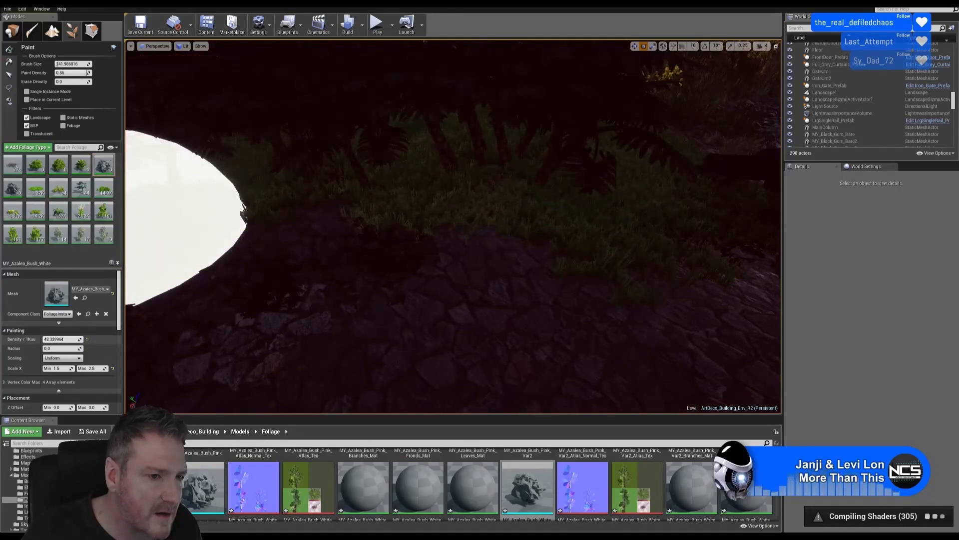
drag(61, 339, 59, 339)
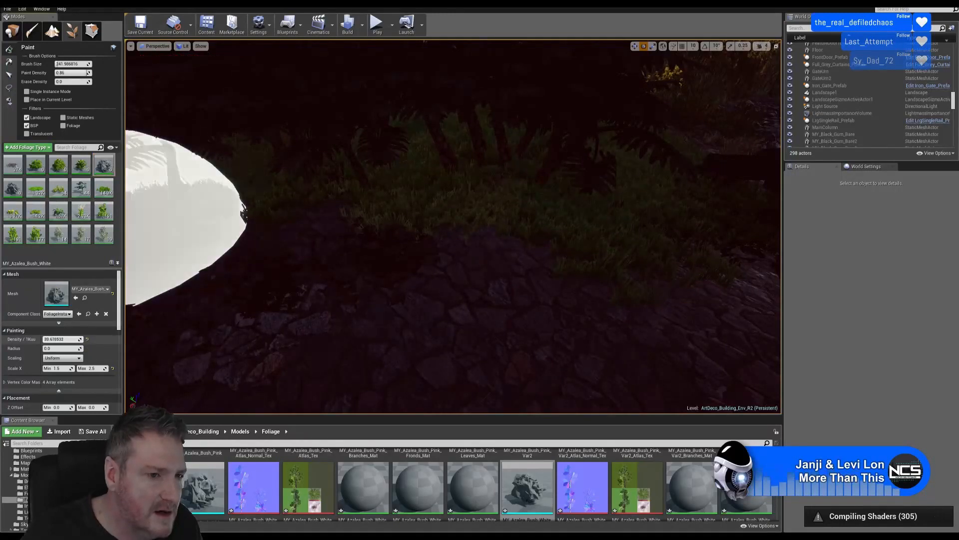
click(13, 188)
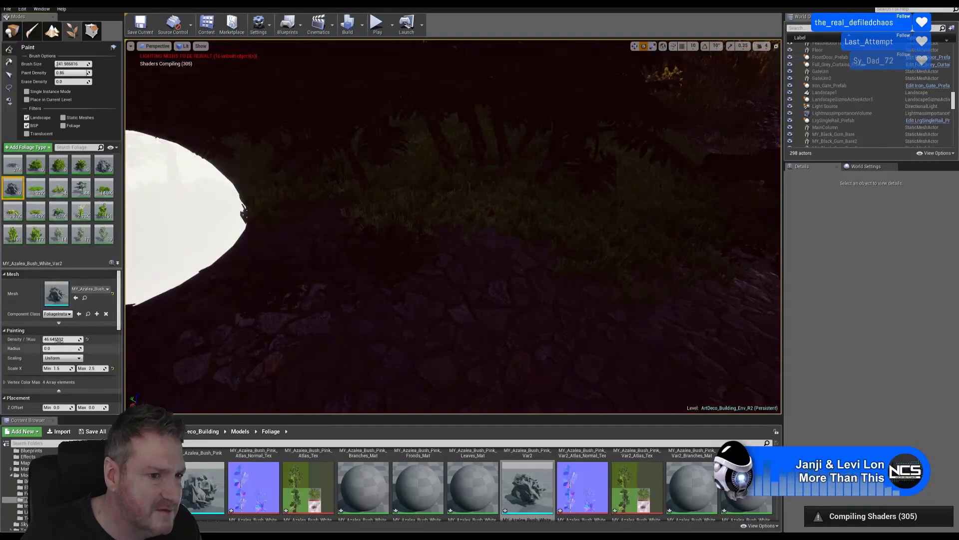
drag(56, 339, 50, 339)
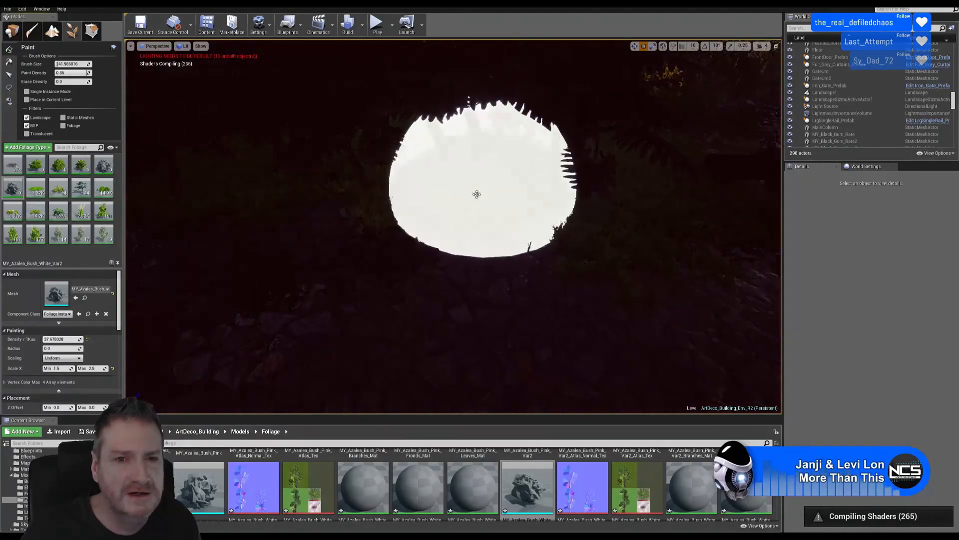
- Paint a test clump of mixed azaleas at the stone path's edge in front of the ferns and inspect it from several distances
click(477, 195)
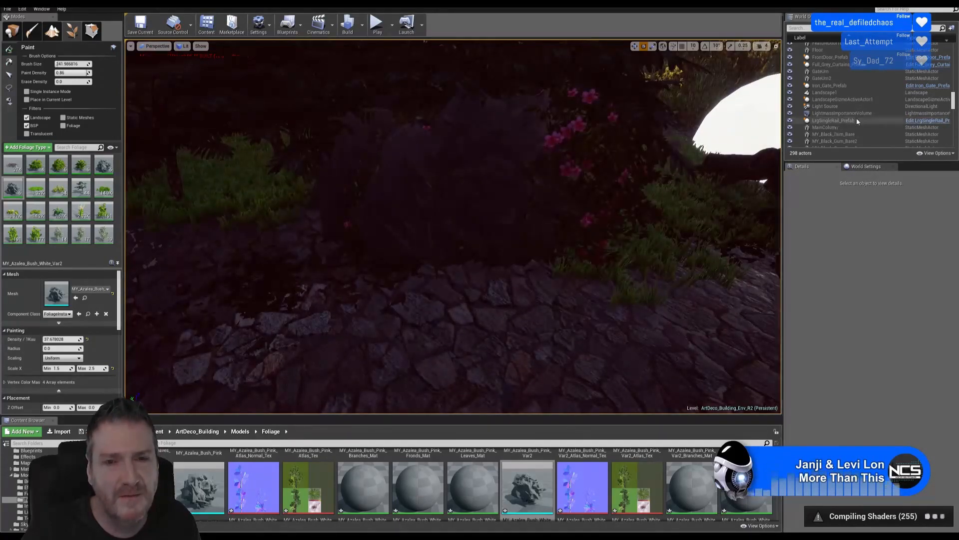
right_drag(454, 225, 500, 228)
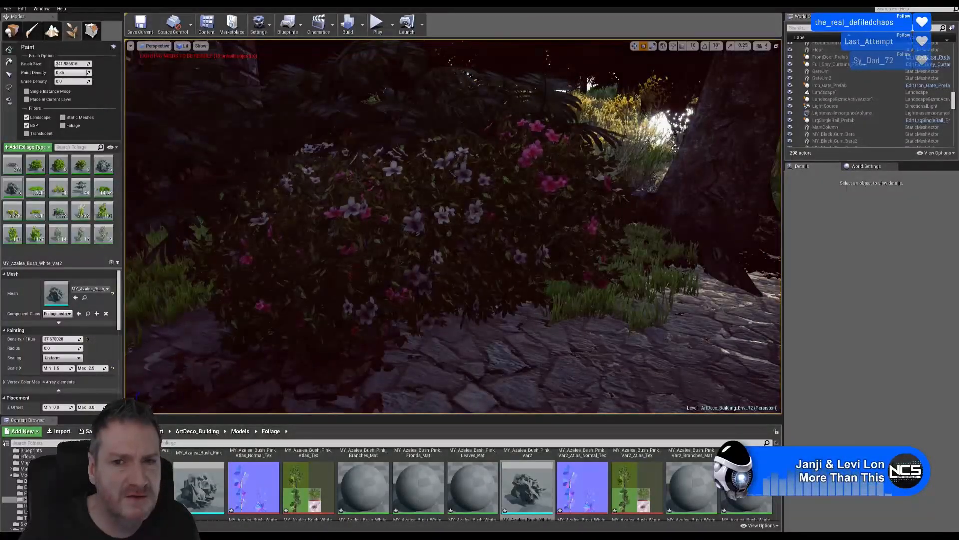
right_drag(675, 148, 675, 147)
key(w)
mouse_move(453, 227)
right_down()
mouse_move(470, 237)
mouse_move(457, 240)
mouse_move(458, 224)
right_up()
key(s)
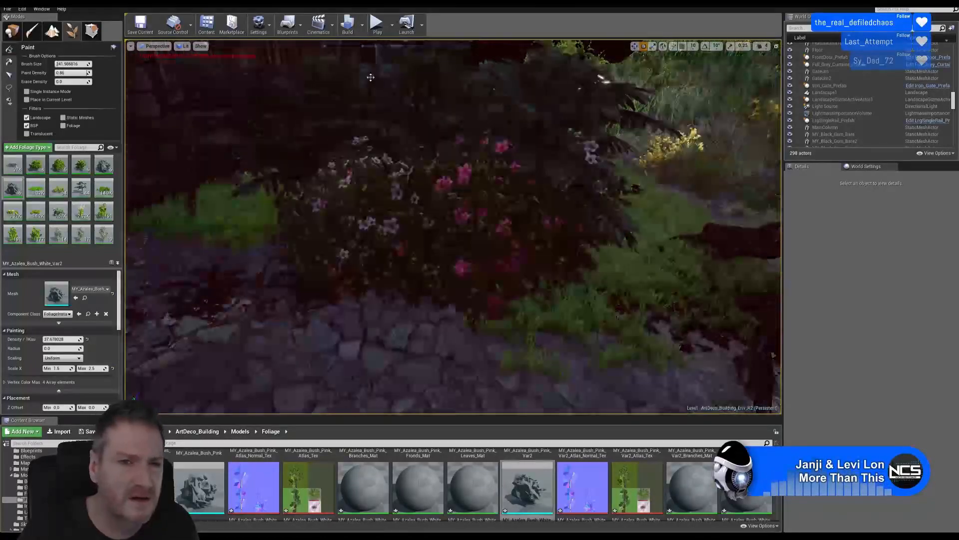
- Undo the last azalea clump painting and save all modified levels and assets
click(22, 9)
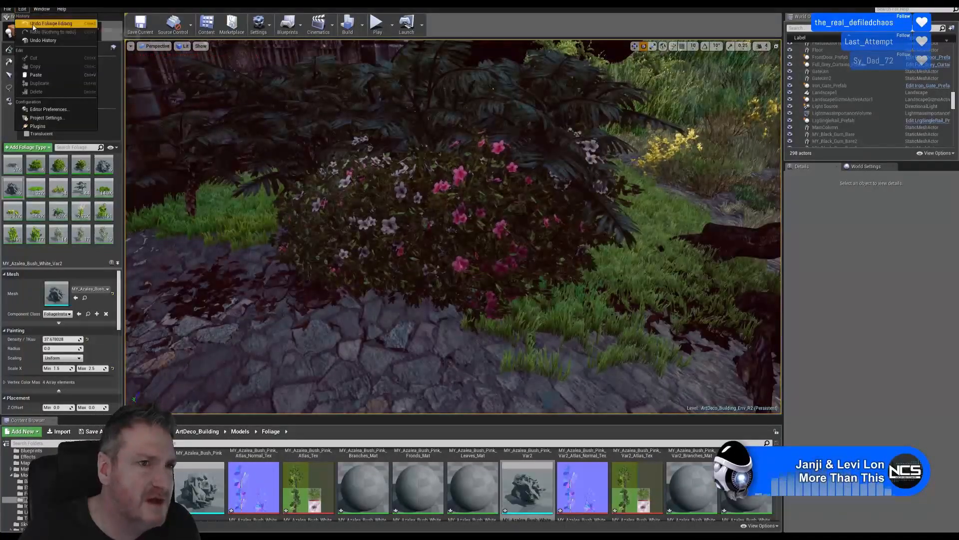
click(50, 24)
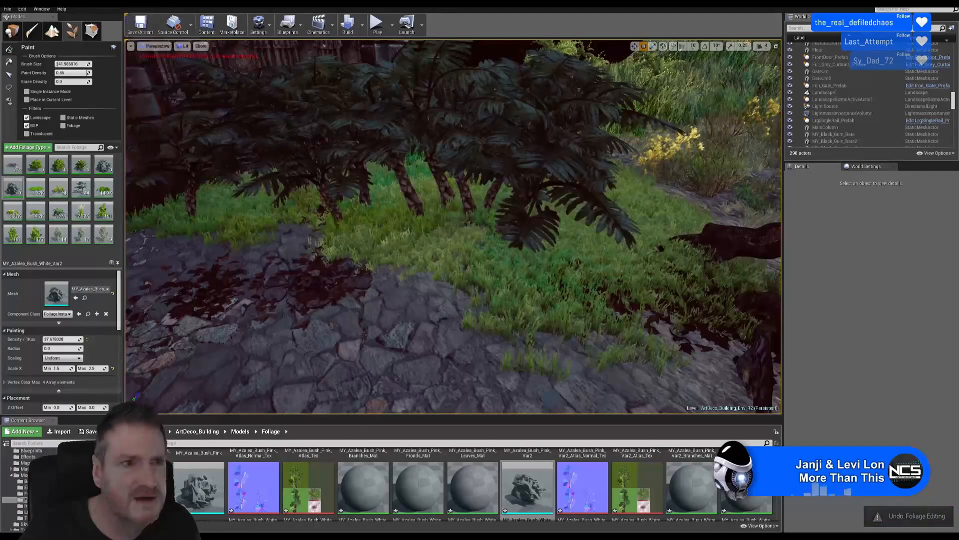
click(7, 9)
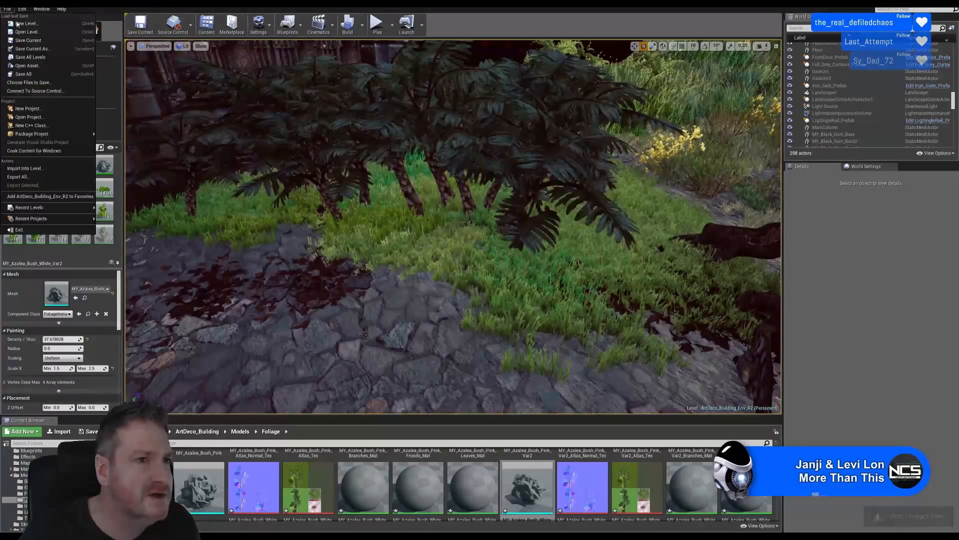
click(31, 75)
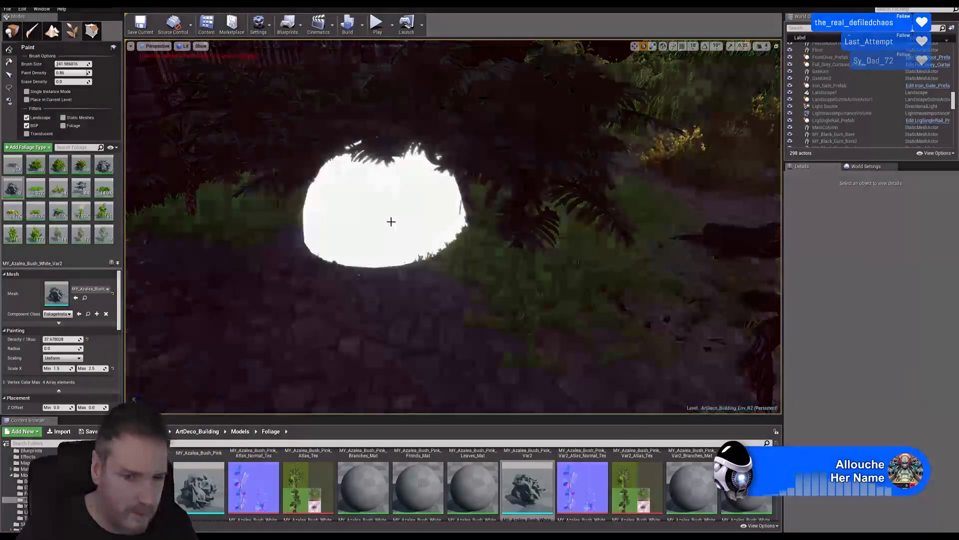
- Set the painting density of MY_Azalea_Bush to 5
click(35, 167)
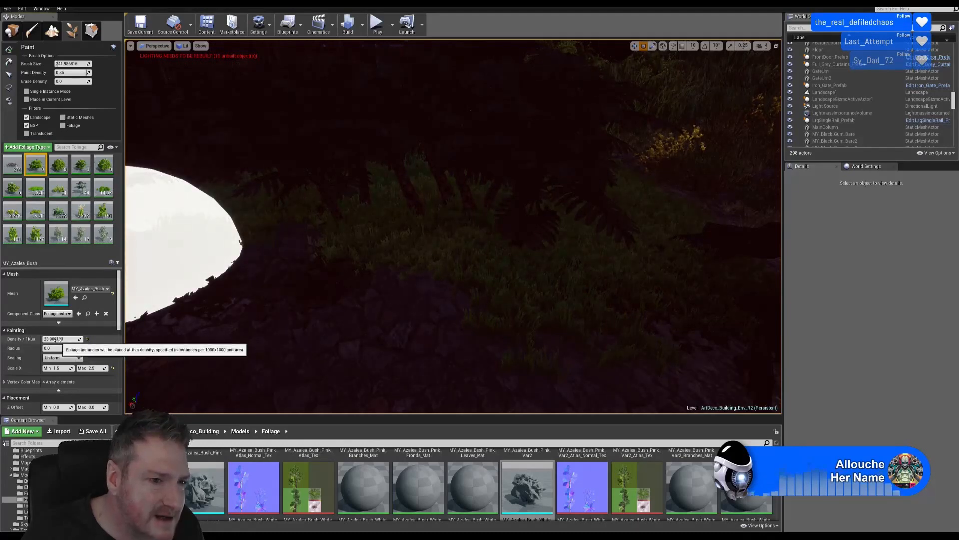
click(78, 339)
text(10)
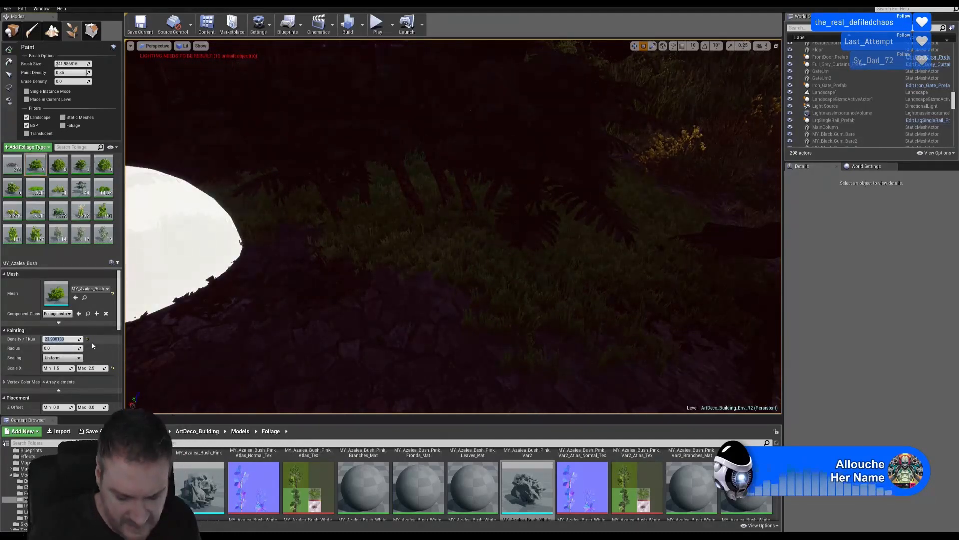
key(Return)
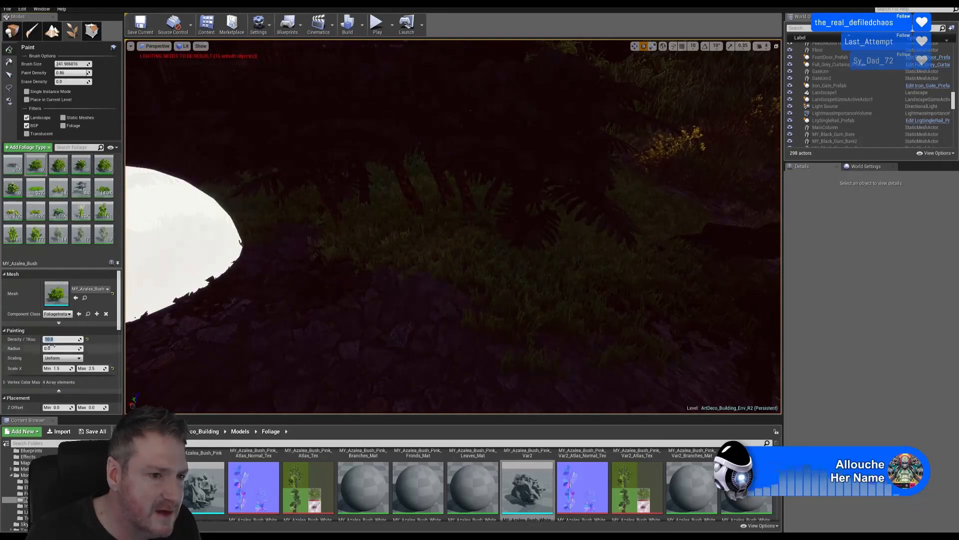
text(5)
key(Return)
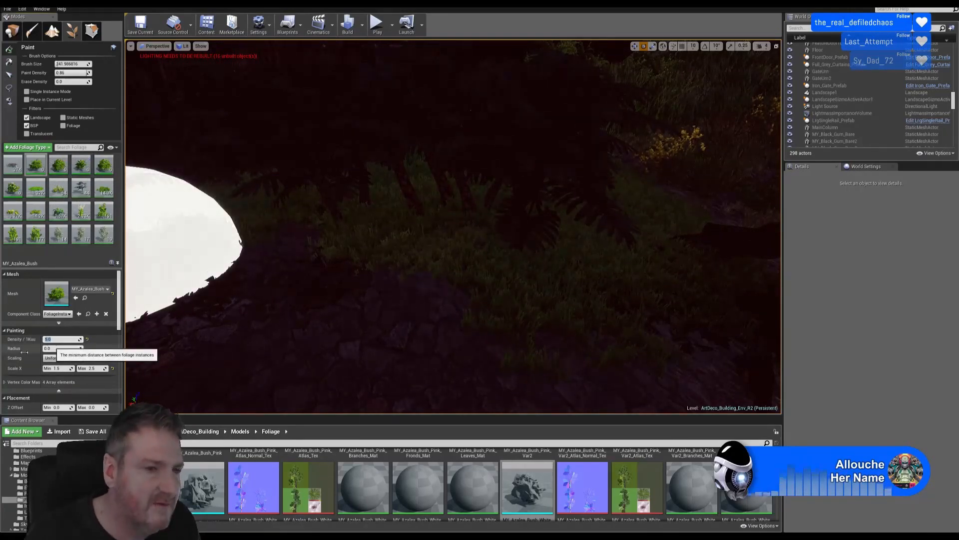
- Set the painting density of MY_Azalea_Bush_Pink and MY_Azalea_Bush_Pink_Var2 to 10 each
click(58, 165)
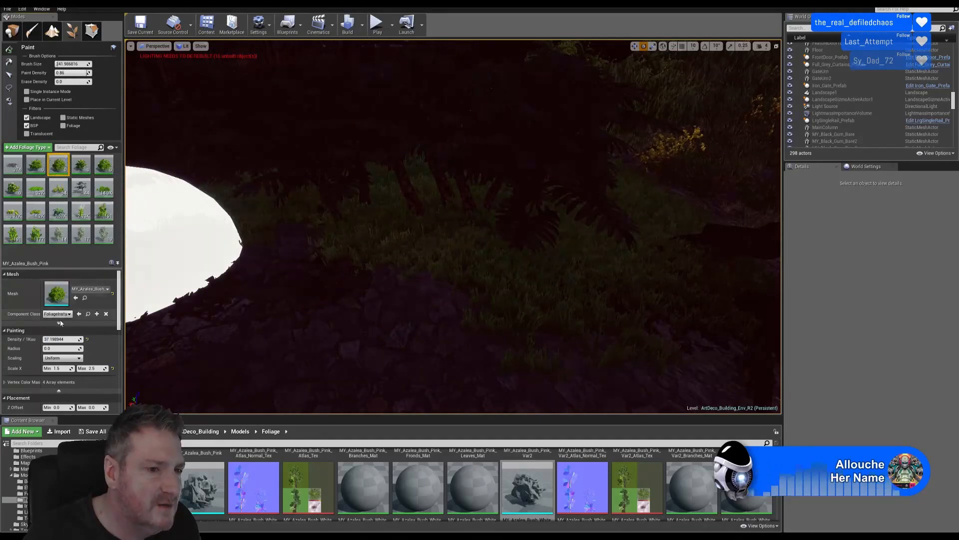
click(56, 339)
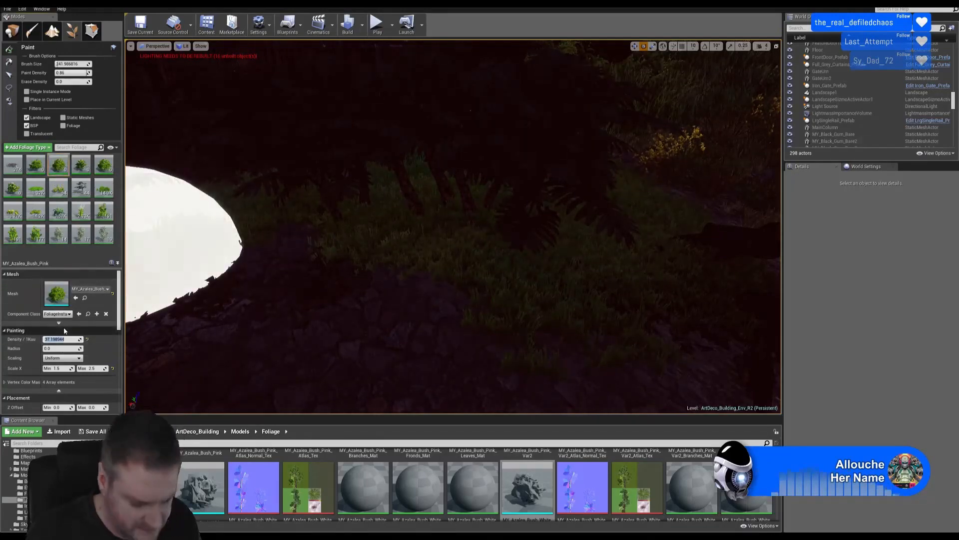
text(10)
key(Return)
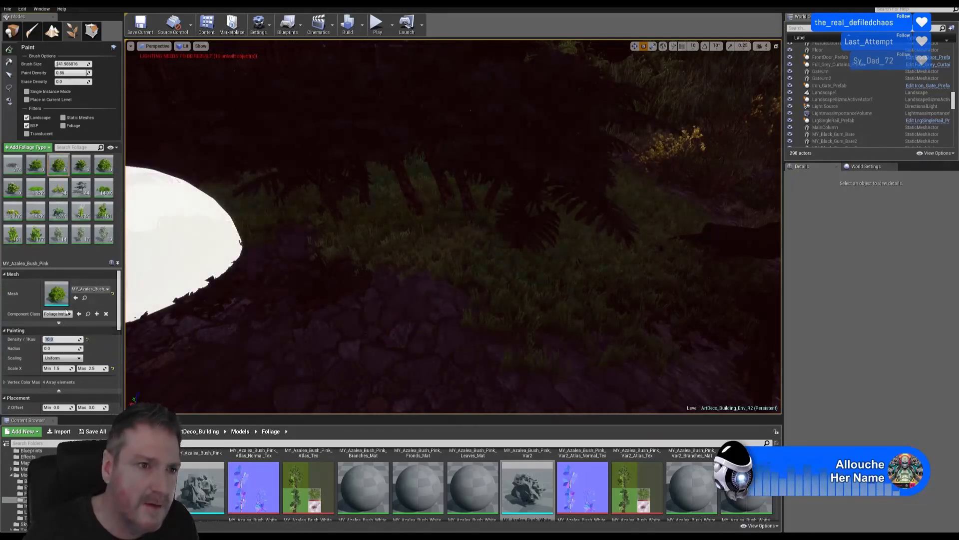
click(81, 169)
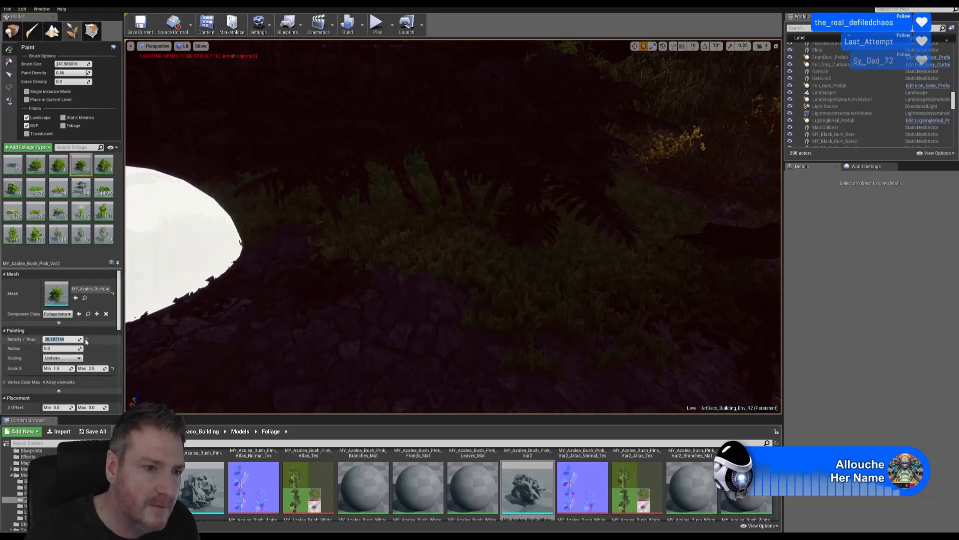
text(10)
key(Return)
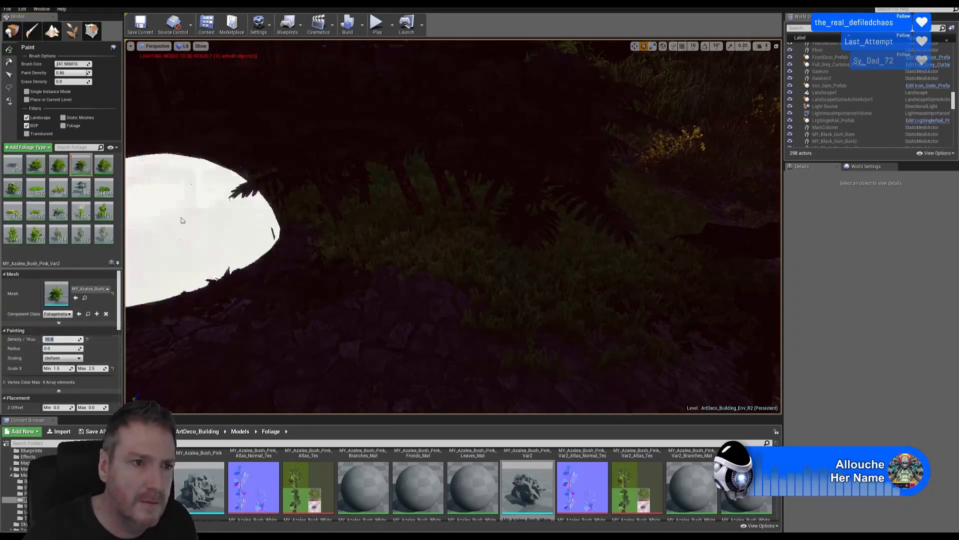
- Set the painting density of MY_Azalea_Bush_White and MY_Azalea_Bush_White_Var2 to 10 each
click(104, 165)
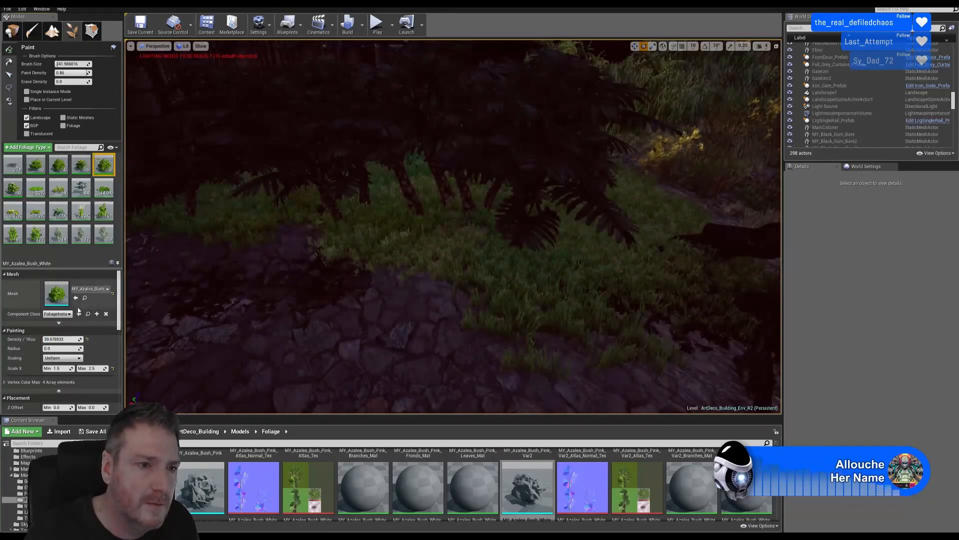
click(56, 338)
text(10)
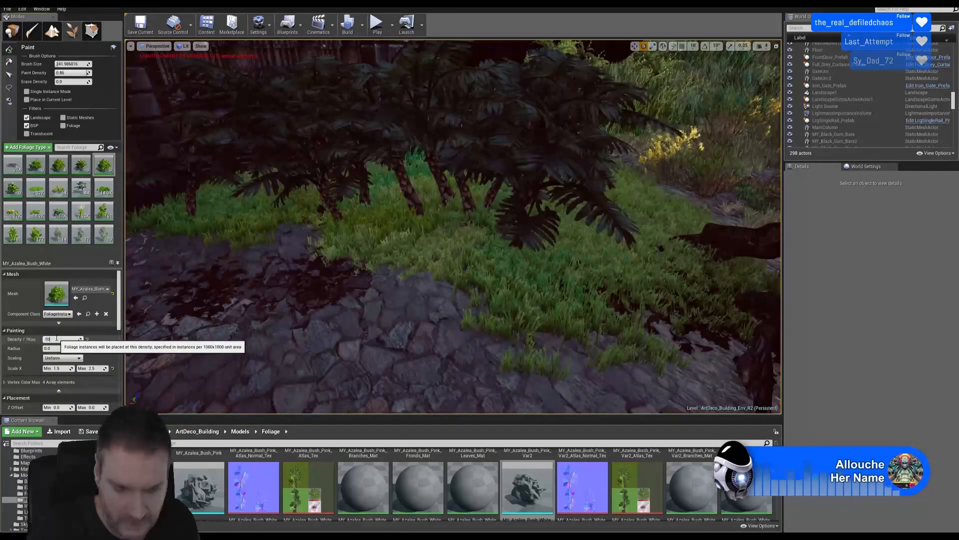
key(Return)
click(14, 192)
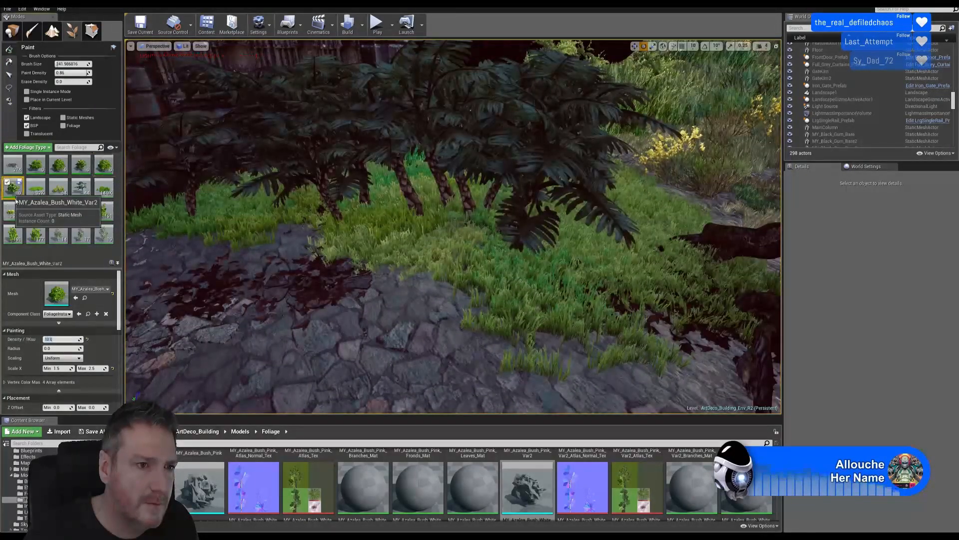
click(58, 339)
text(1)
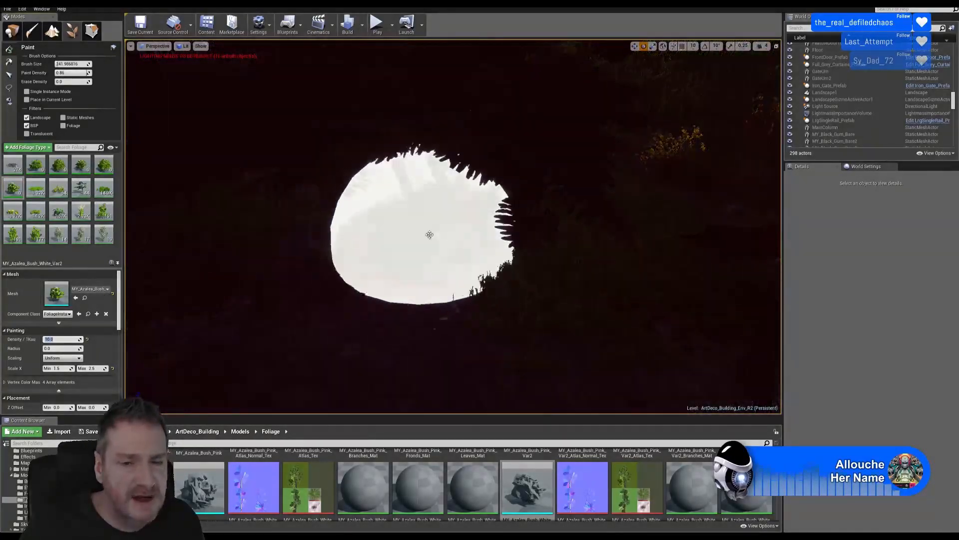
- Paint a sparse stroke of mixed azaleas across the grass at the stone path's edge toward the tree, and save the level
mouse_move(450, 212)
mouse_down()
mouse_move(453, 227)
mouse_move(560, 250)
mouse_up()
mouse_move(564, 253)
right_down()
mouse_move(634, 227)
mouse_move(567, 252)
right_up()
right_drag(613, 210, 610, 214)
key(ctrl+s)
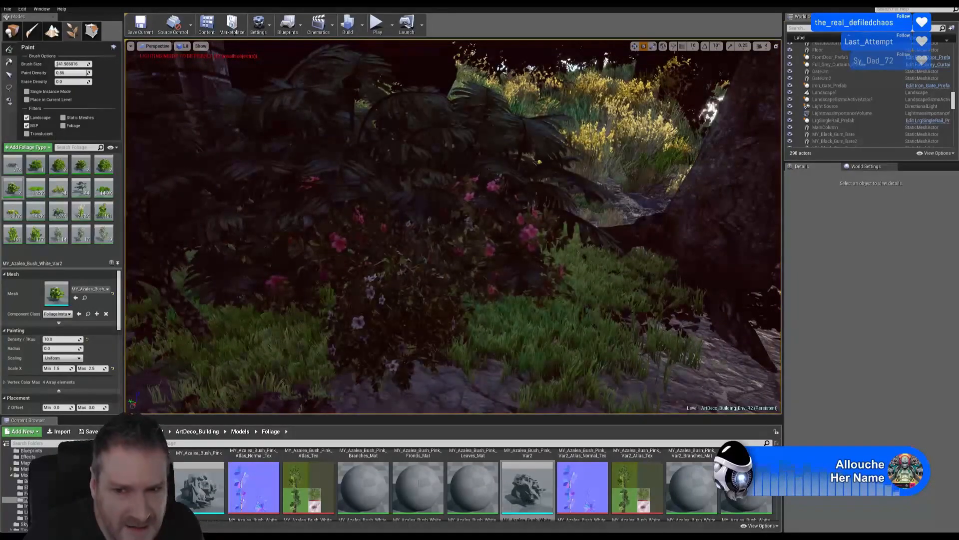
- Paint azaleas over the shaded grass beside the stone path near the iron gate
mouse_move(610, 214)
right_down()
mouse_move(592, 217)
mouse_move(596, 241)
mouse_move(594, 230)
mouse_move(581, 232)
right_up()
key(w)
key(s)
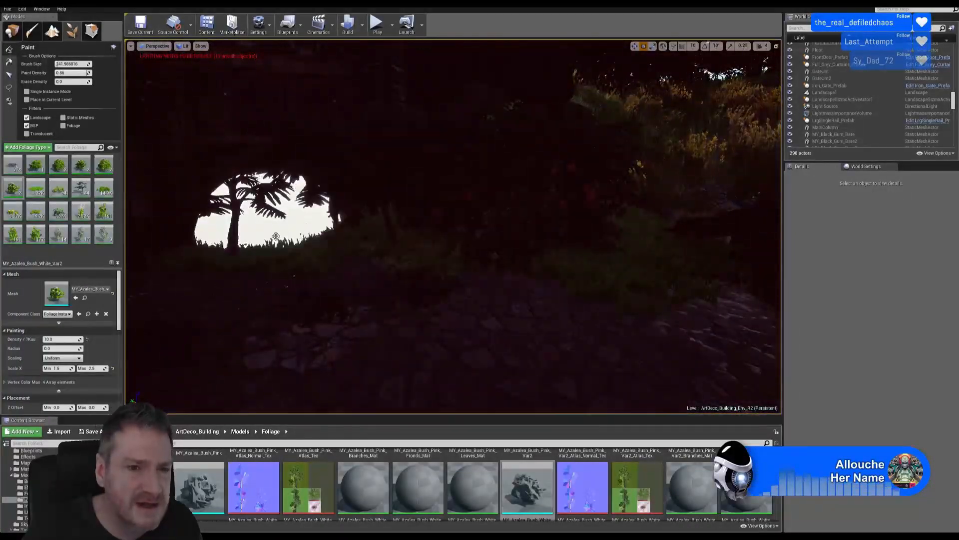
click(347, 249)
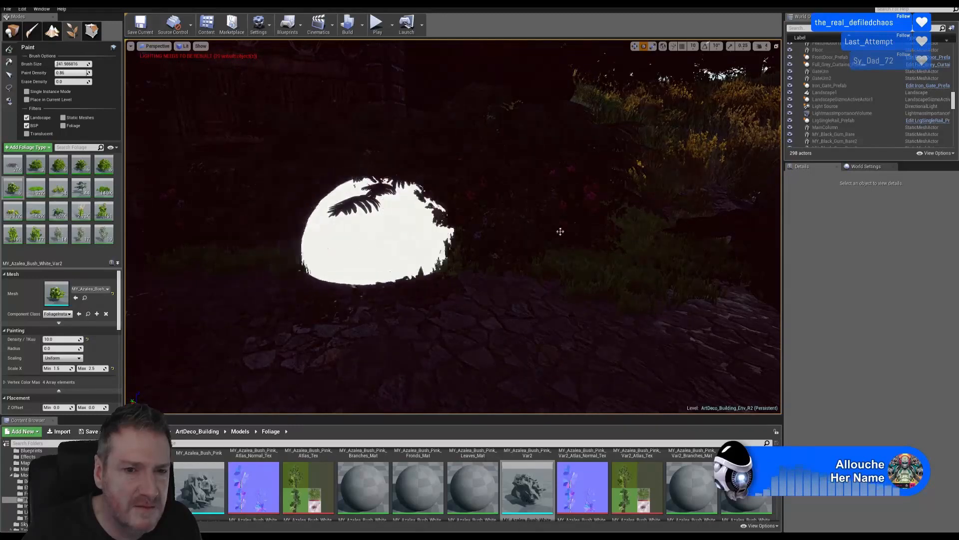
key(s)
right_drag(514, 223, 605, 225)
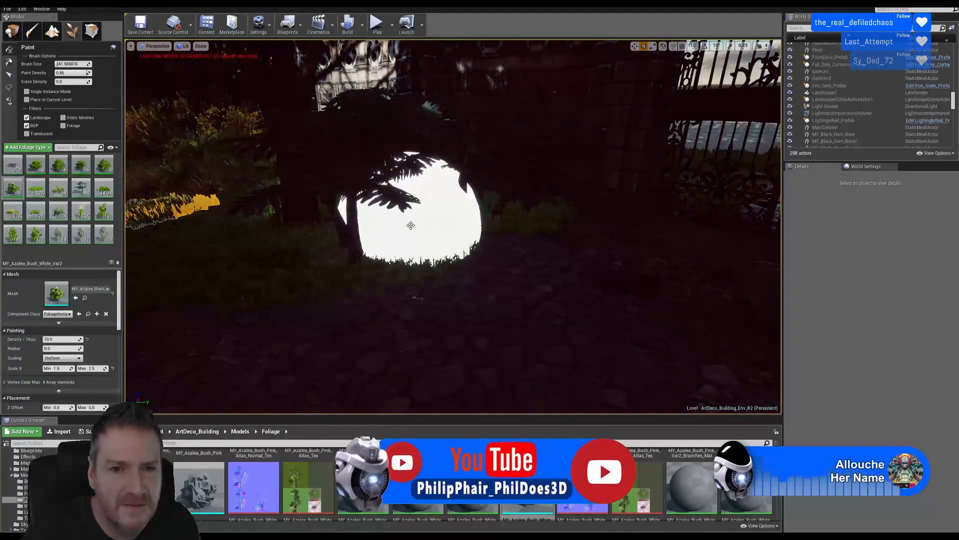
mouse_move(411, 225)
mouse_down()
mouse_move(490, 190)
mouse_move(520, 197)
mouse_move(409, 210)
mouse_up()
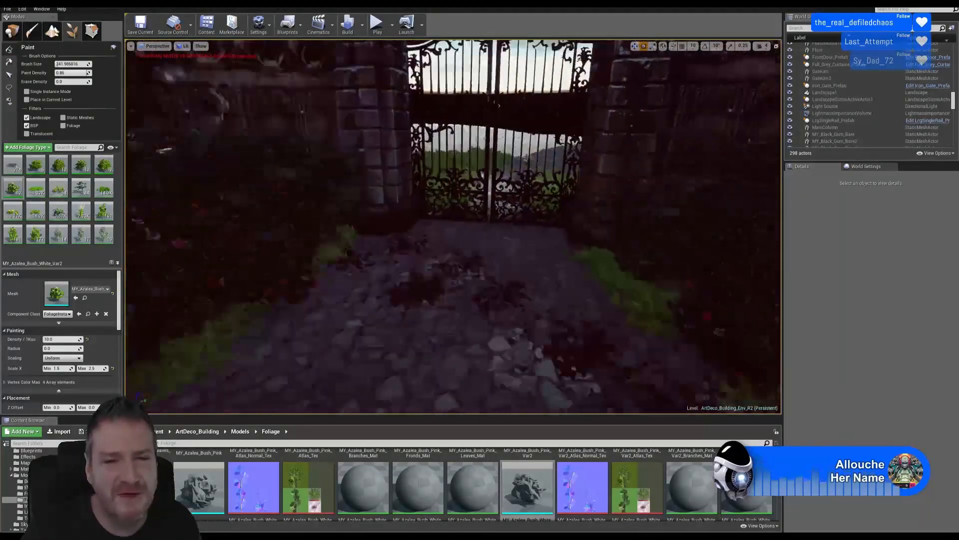
- Paint azaleas along the grass borders on both sides of the stone path between the gate and the steps
right_drag(500, 224, 364, 224)
right_drag(450, 225, 380, 245)
right_drag(500, 225, 355, 243)
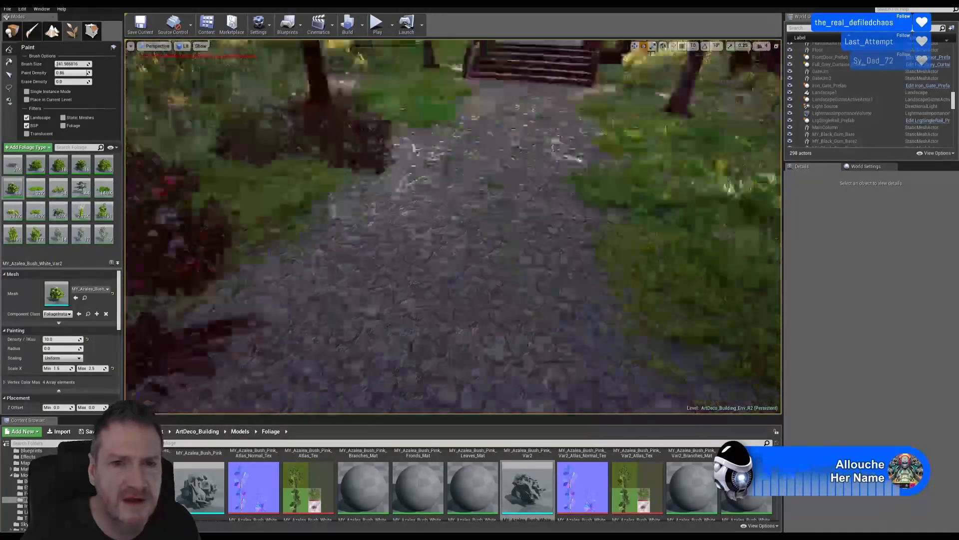
right_drag(574, 195, 674, 200)
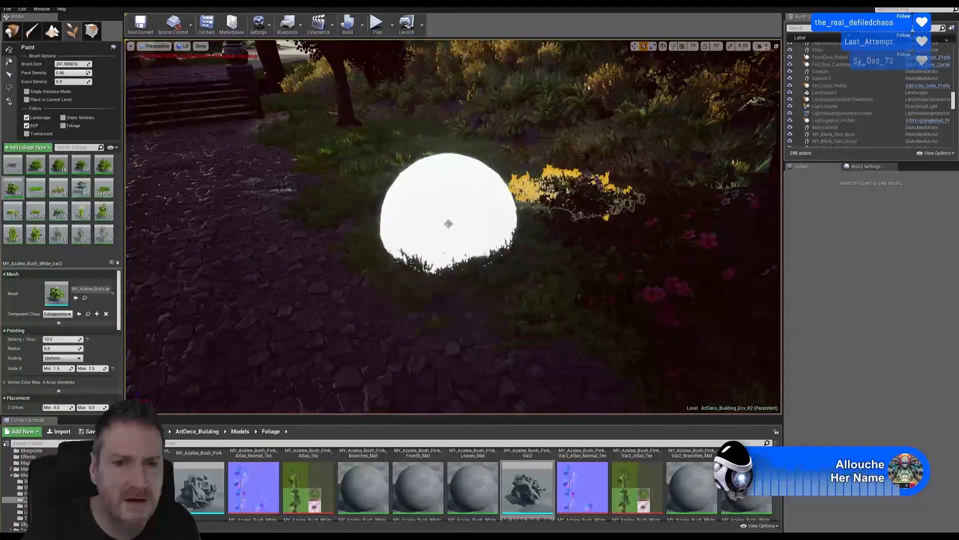
drag(389, 154, 442, 216)
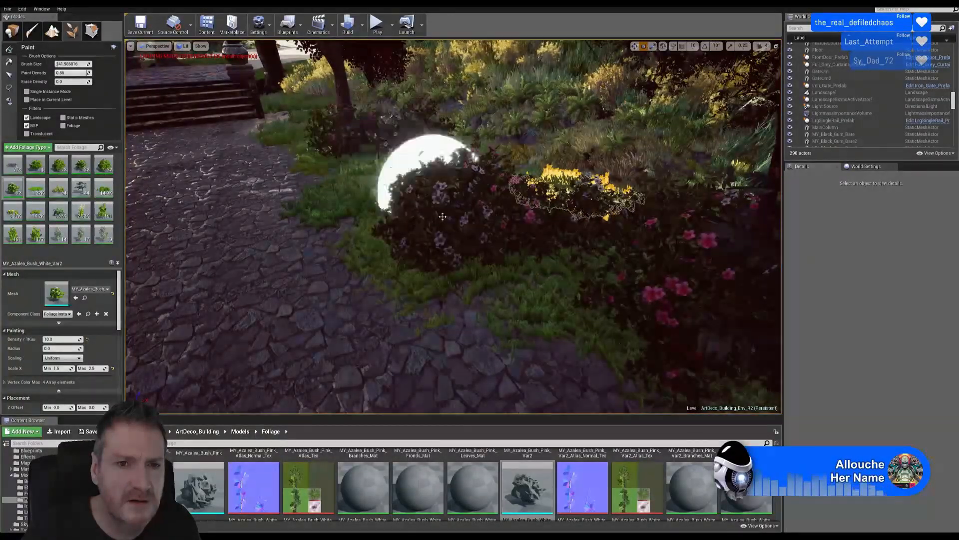
mouse_move(372, 215)
right_down()
mouse_move(350, 216)
mouse_move(395, 229)
right_up()
mouse_move(395, 229)
mouse_down()
mouse_move(366, 196)
mouse_move(413, 155)
mouse_move(430, 154)
mouse_up()
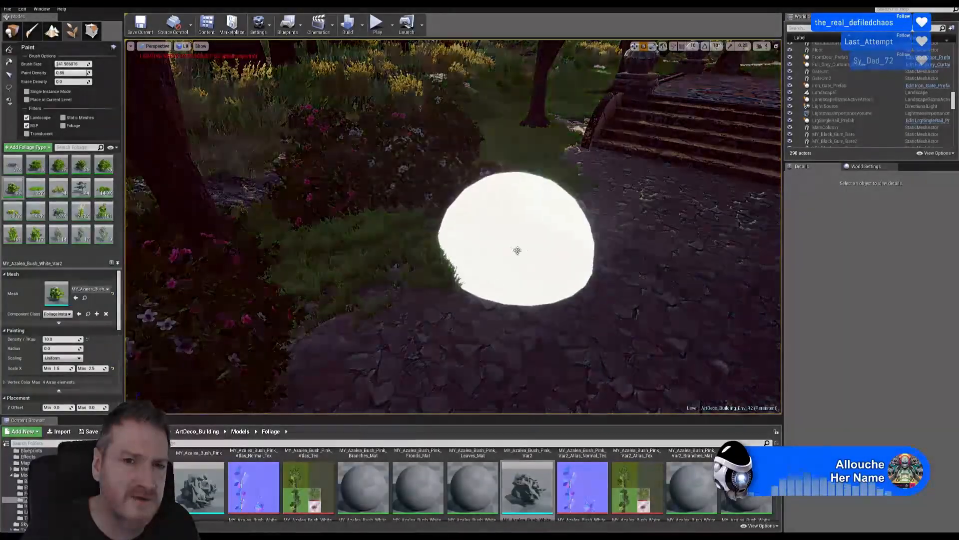
- Paint azaleas on the grass at the foot of the stone steps, around the nearby trees
right_drag(517, 248, 595, 252)
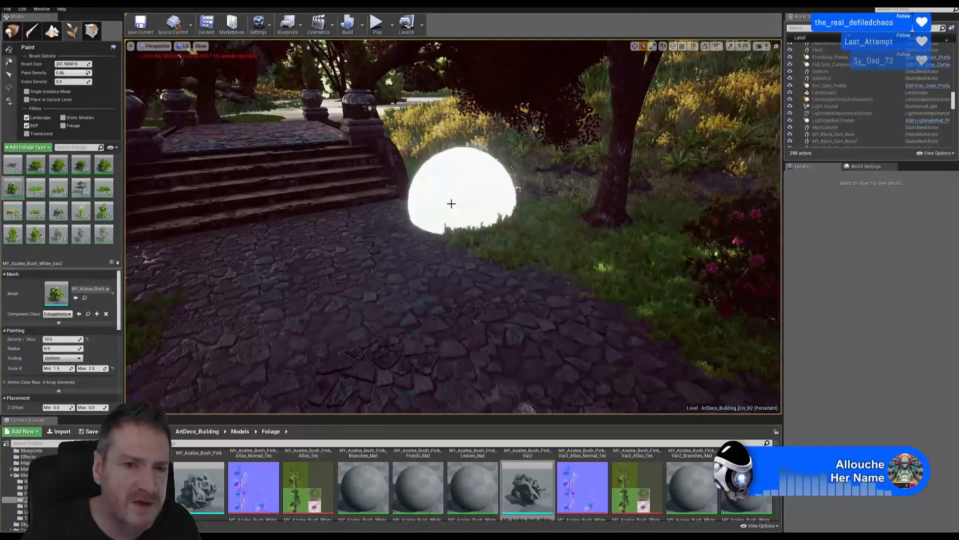
drag(498, 203, 513, 186)
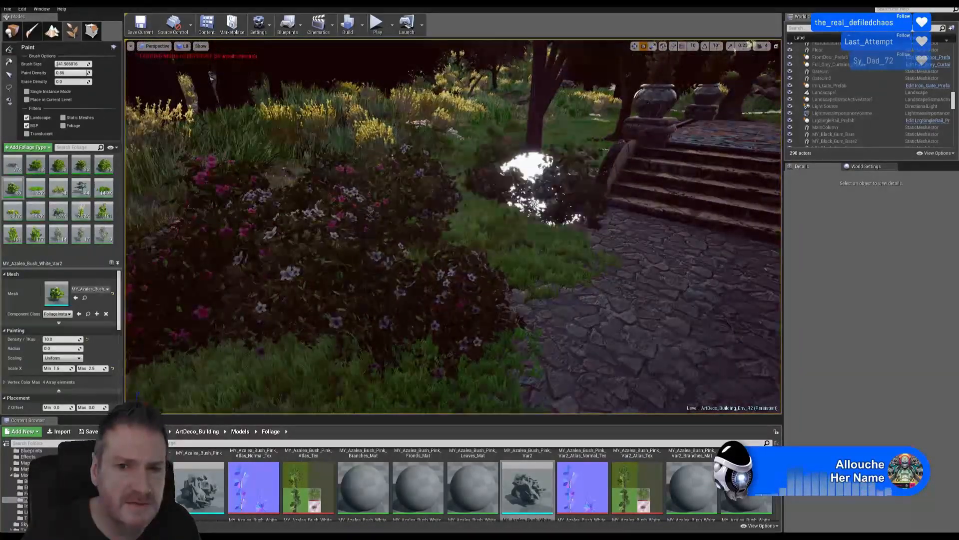
drag(499, 212, 626, 250)
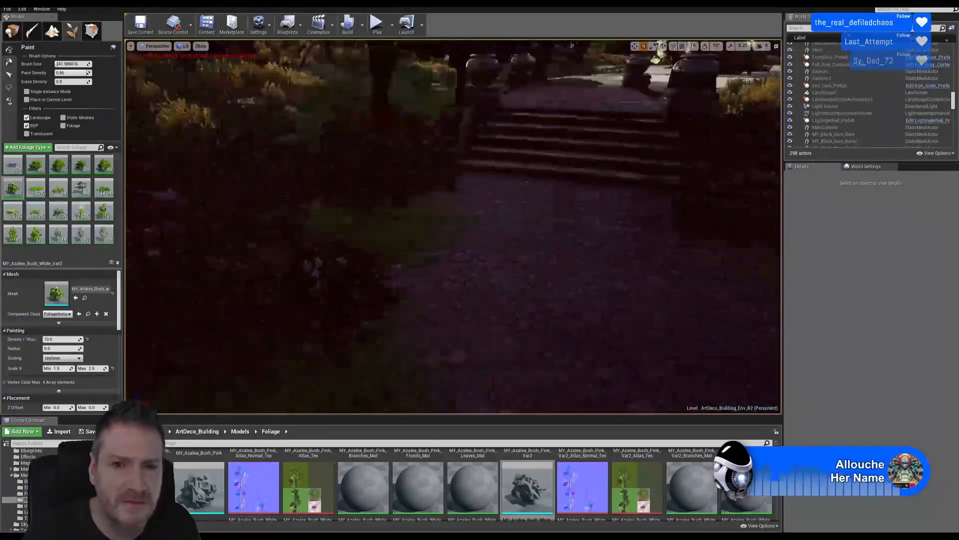
- Paint azaleas on the open grass to the right of the stone steps at the path's edge
right_drag(453, 227, 280, 200)
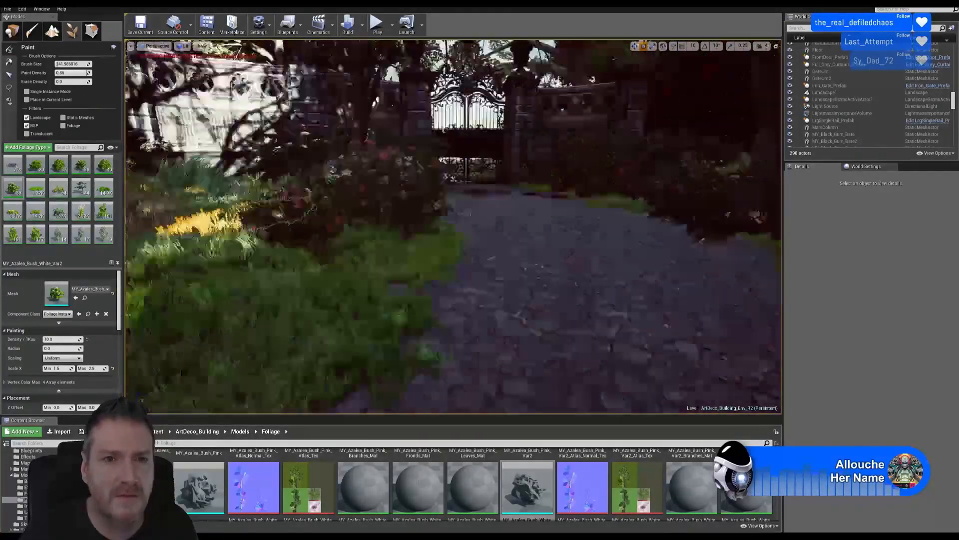
right_drag(454, 227, 300, 285)
right_drag(532, 170, 725, 175)
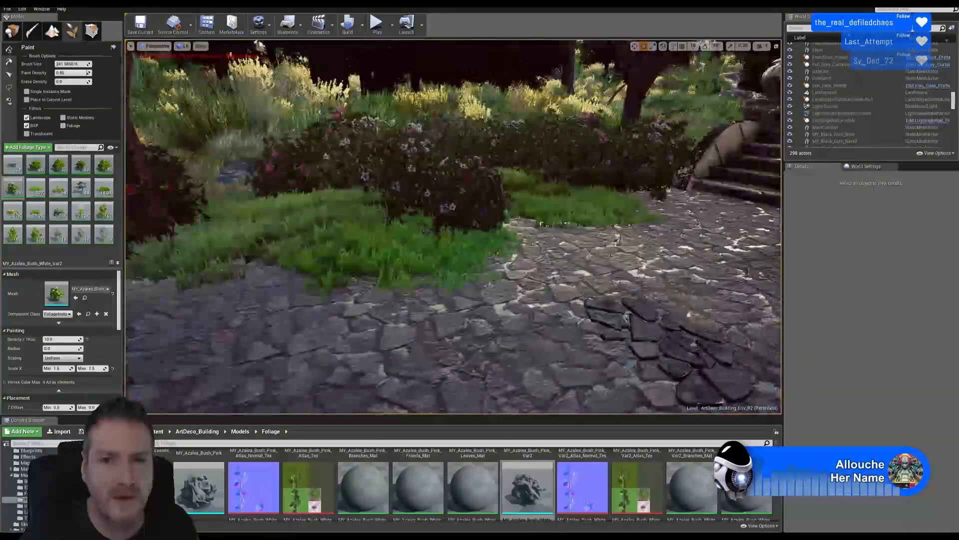
right_drag(453, 227, 475, 185)
key(w)
right_drag(453, 226, 380, 220)
right_drag(453, 227, 469, 387)
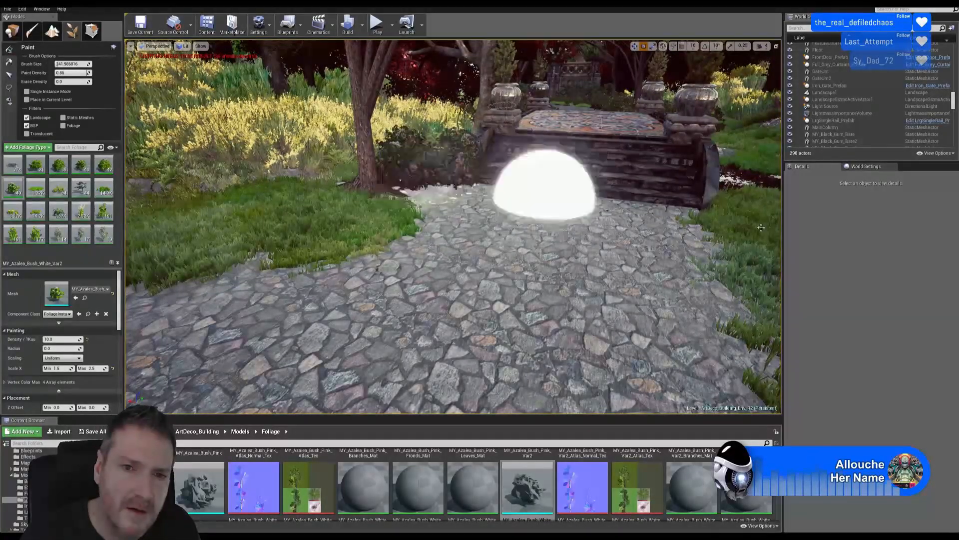
drag(762, 216, 702, 239)
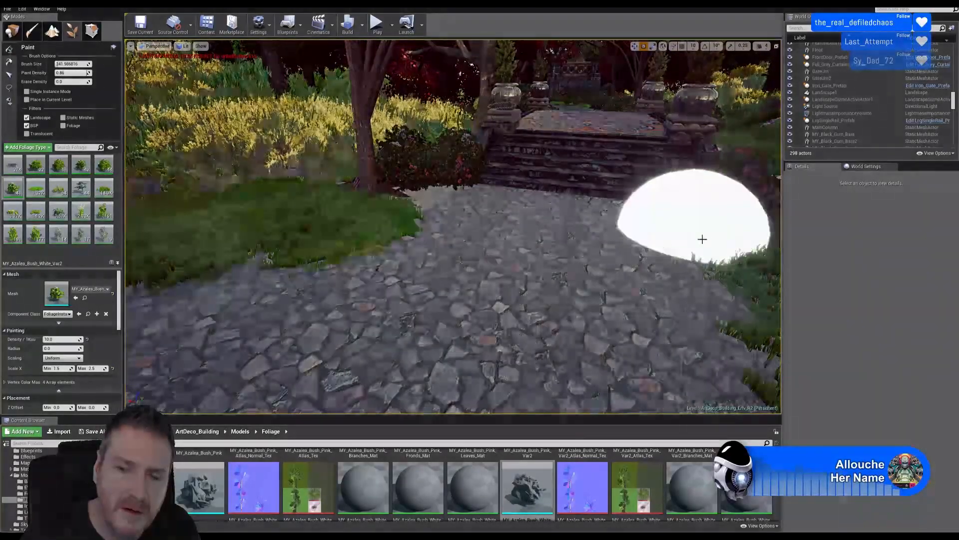
- Review the spread of painted azaleas along the stone path leading to the steps
mouse_move(580, 216)
right_down()
mouse_move(462, 213)
mouse_move(742, 58)
right_up()
right_drag(447, 234, 446, 233)
right_drag(350, 305, 350, 304)
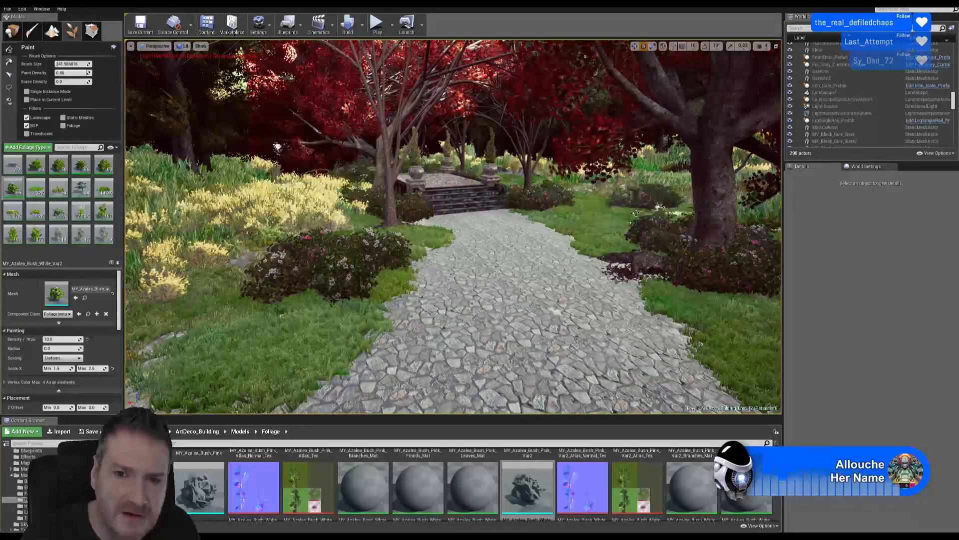
mouse_move(562, 277)
right_down()
mouse_move(467, 293)
mouse_move(645, 300)
mouse_move(589, 295)
mouse_move(589, 246)
mouse_move(444, 253)
right_up()
click(599, 253)
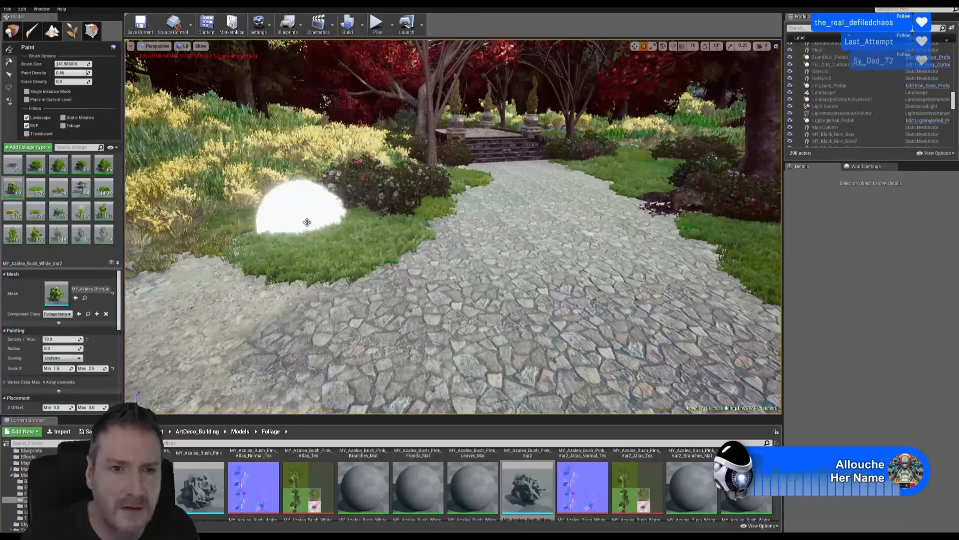
right_drag(508, 236, 565, 239)
key(w)
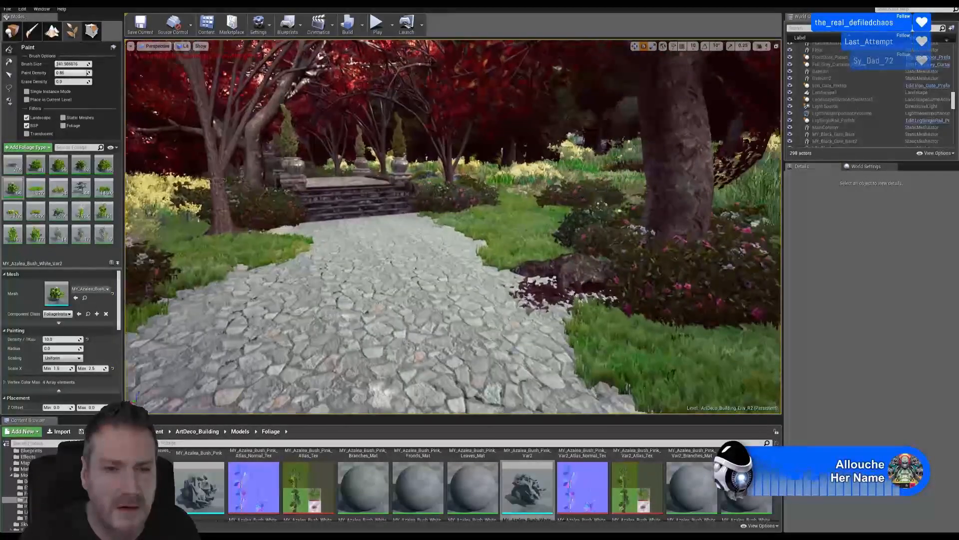
- Leave foliage painting for Place mode and examine the planted path from the gate to the stone steps and back
click(13, 32)
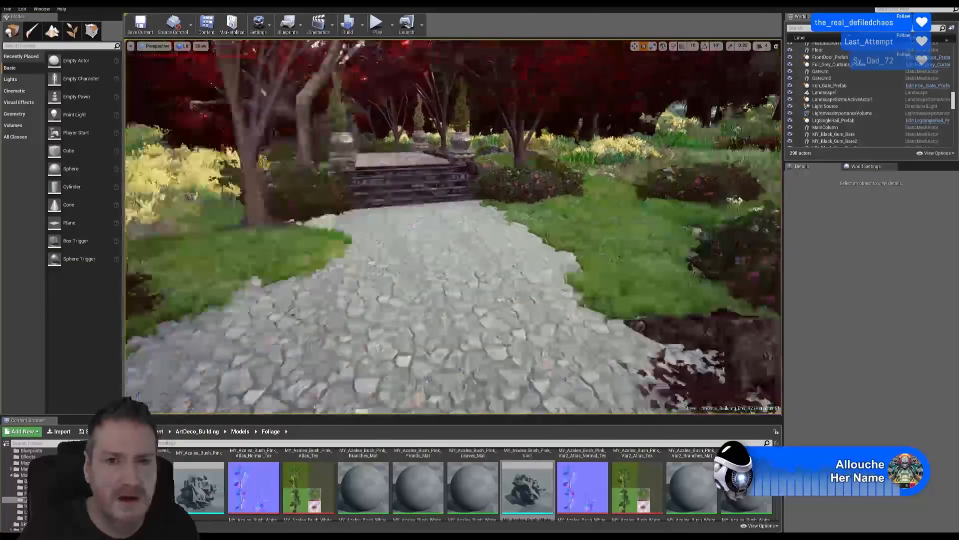
key(w)
right_drag(453, 227, 550, 226)
key(w)
key(w)
key(w)
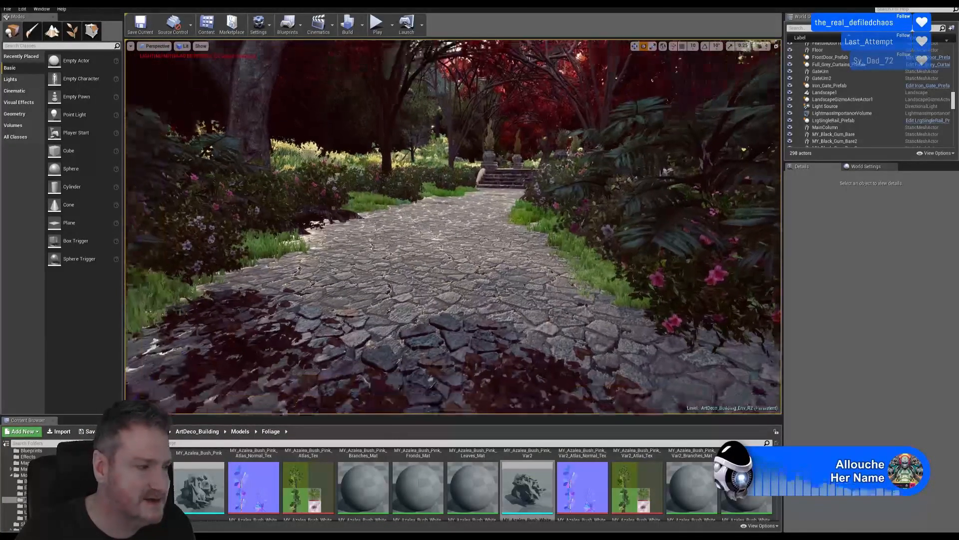
key(s)
right_drag(453, 227, 457, 226)
key(s)
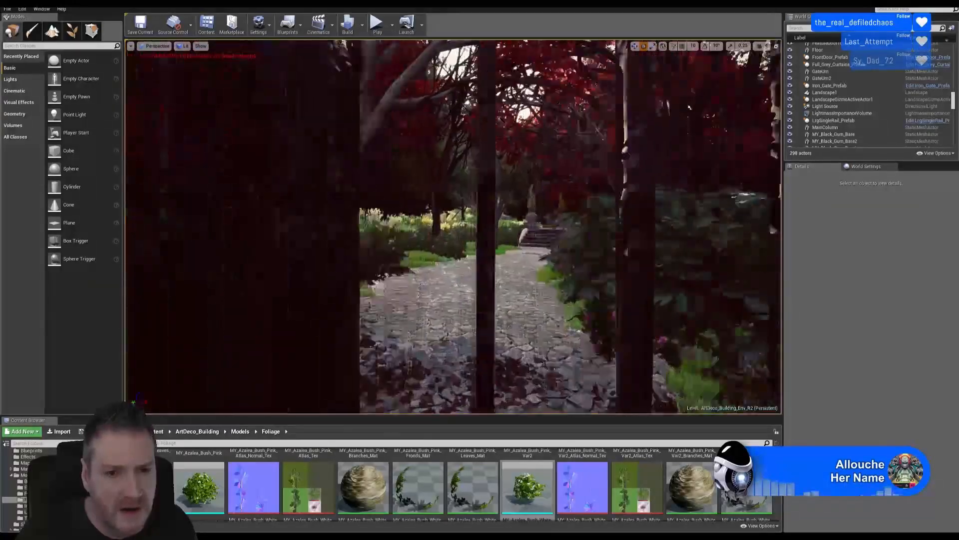
right_drag(453, 227, 353, 227)
right_drag(453, 227, 481, 227)
key(w)
key(w)
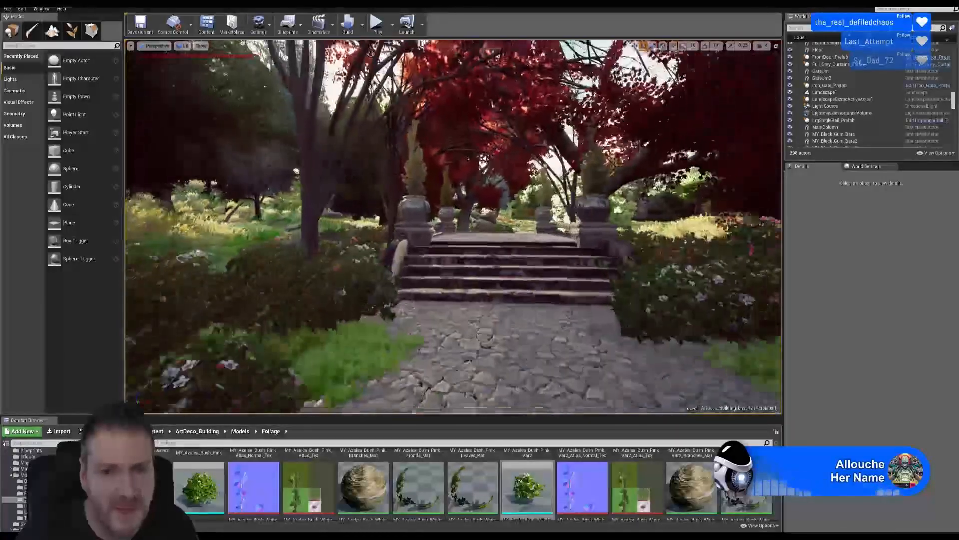
mouse_move(454, 227)
right_down()
mouse_move(188, 226)
mouse_move(471, 229)
right_up()
key(w)
key(w)
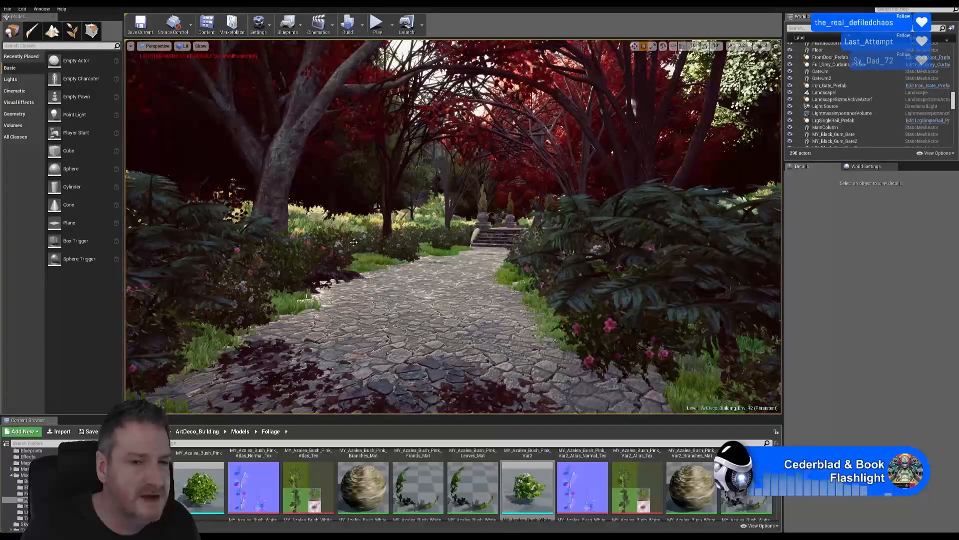
right_drag(354, 242, 354, 245)
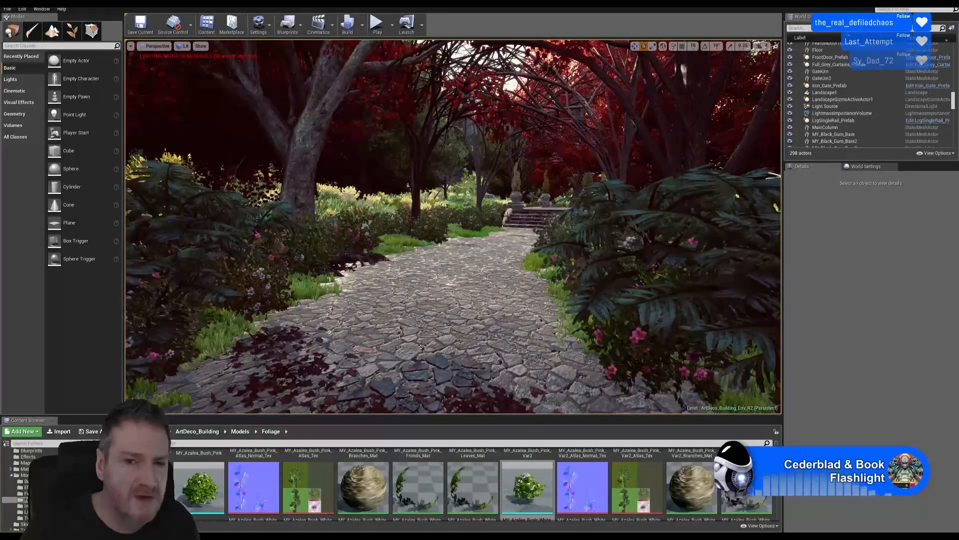
key(w)
right_drag(329, 331, 361, 333)
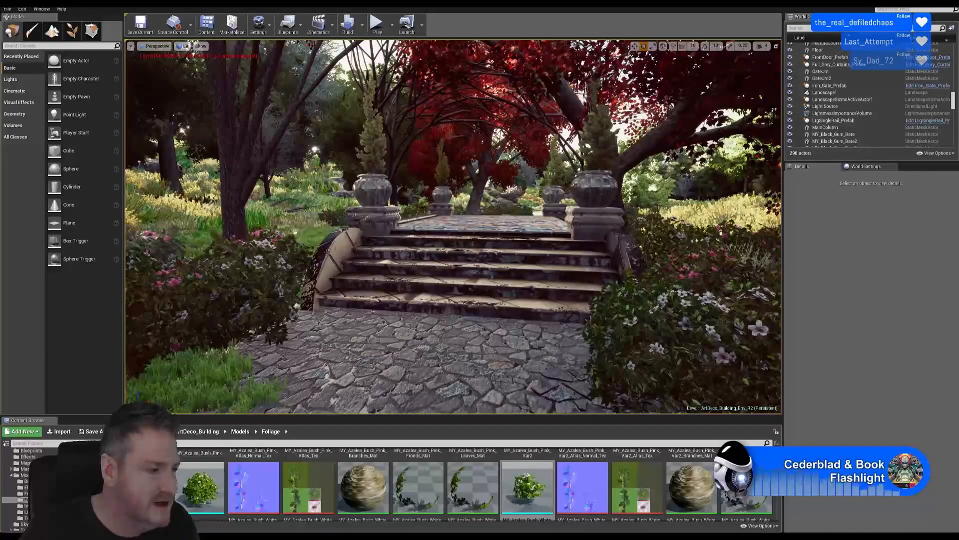
key(s)
mouse_move(361, 332)
right_down()
mouse_move(135, 331)
mouse_move(345, 334)
right_up()
key(w)
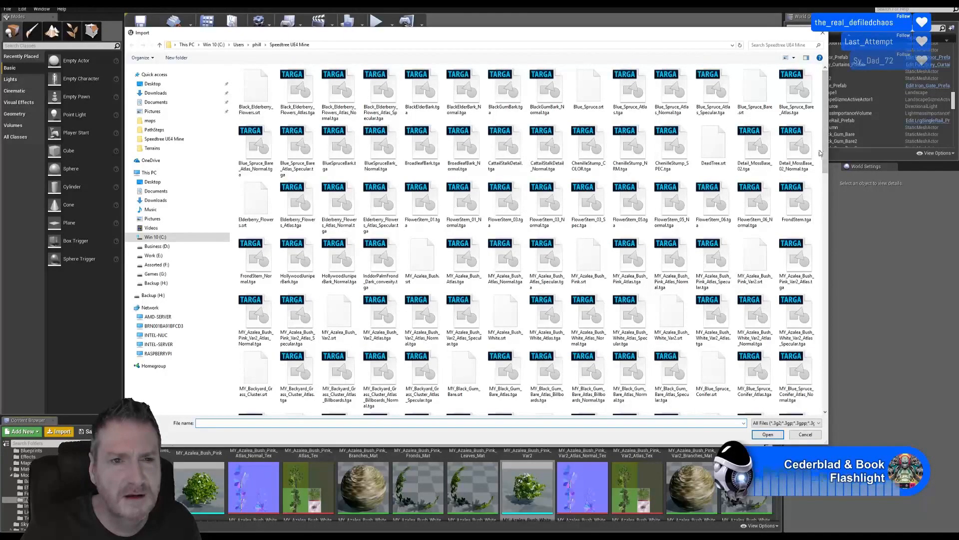
- Import the MY_Blue_Spruce_Conifer.srt SpeedTree file into the Foliage folder with tree scale 30.48 and 3D LODs
drag(826, 168, 811, 228)
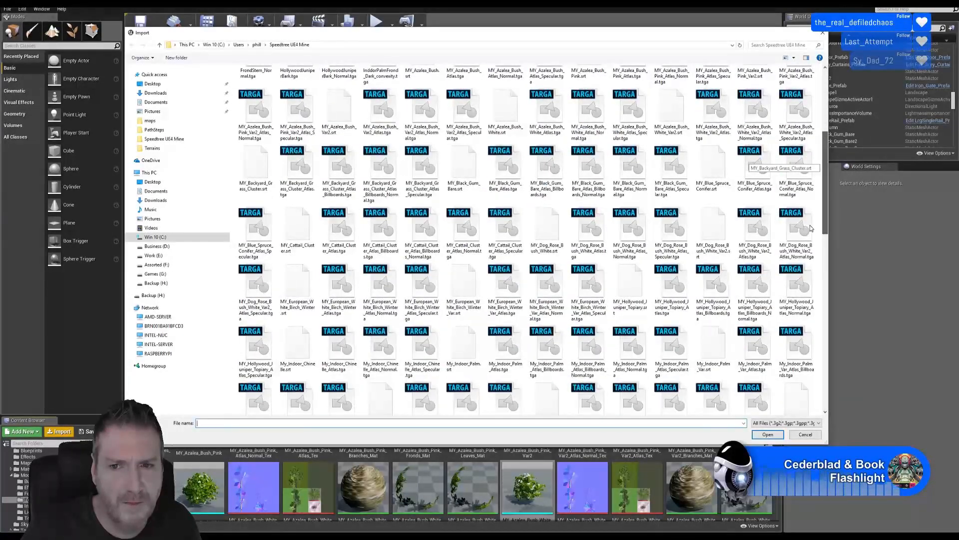
double_click(710, 172)
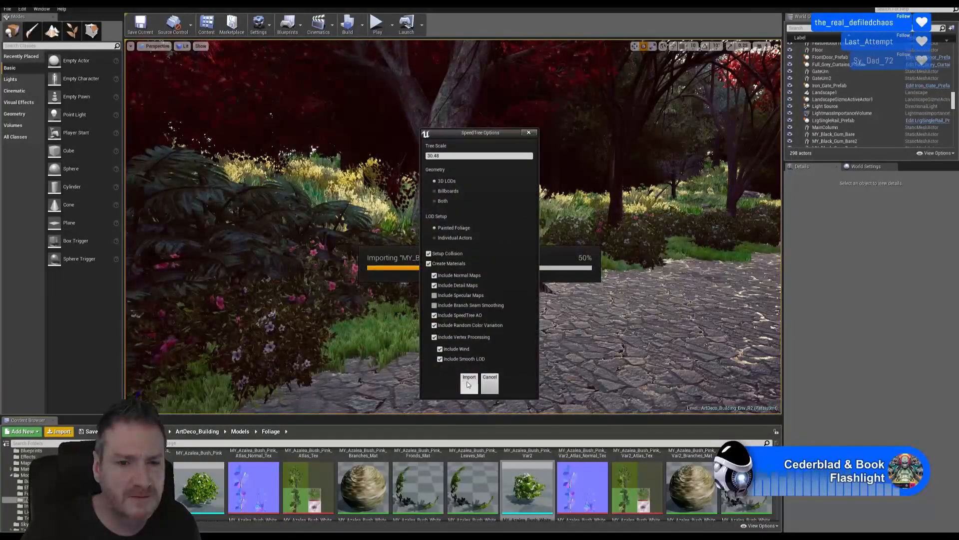
click(469, 383)
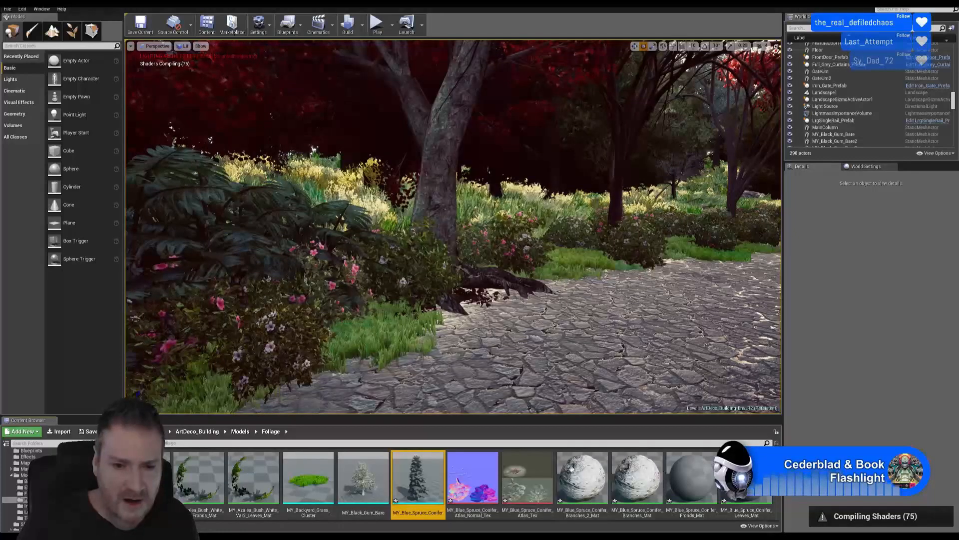
- Place a MY_Blue_Spruce_Conifer on the stone path near the tree roots and ready it for moving
right_drag(450, 280, 470, 298)
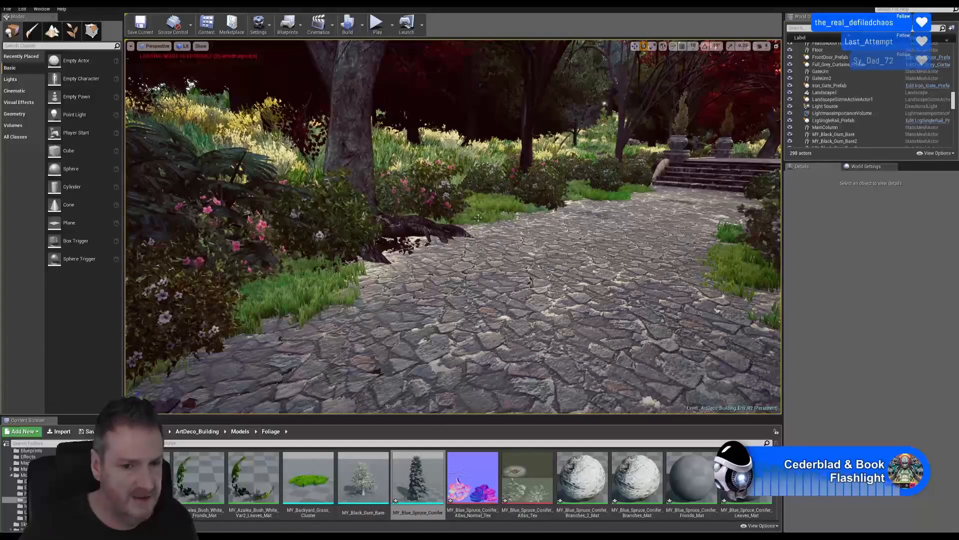
drag(418, 477, 499, 268)
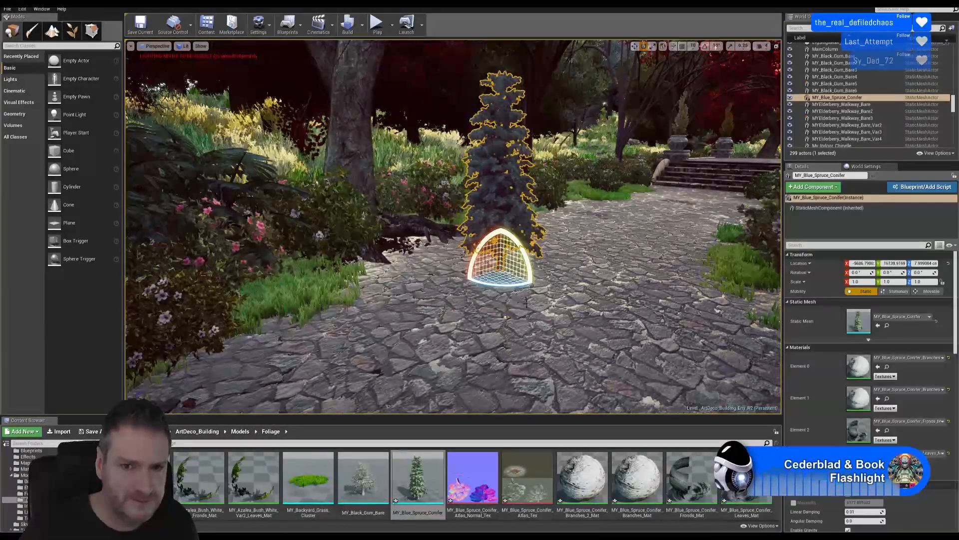
click(635, 46)
mouse_move(566, 235)
right_down()
mouse_move(614, 222)
mouse_move(549, 232)
mouse_move(567, 232)
right_up()
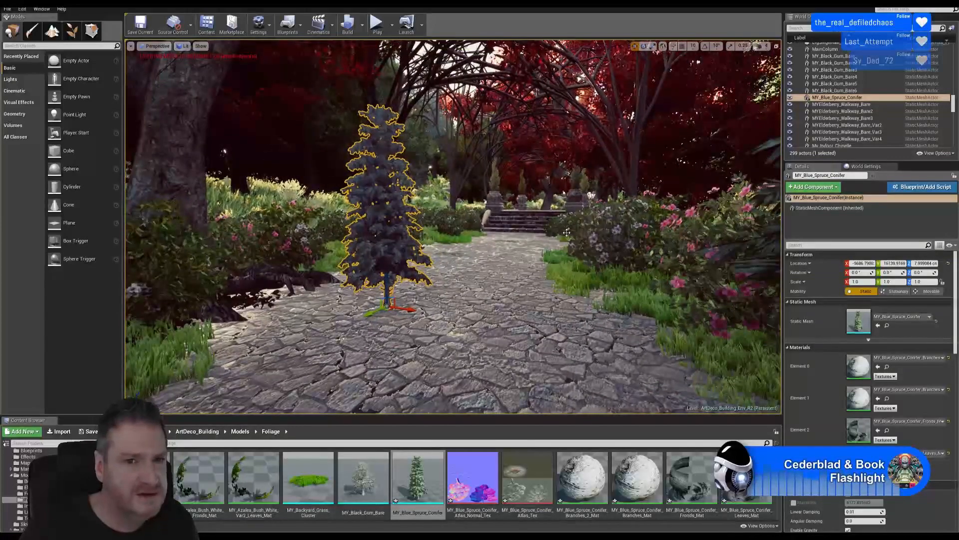
- Scale the blue spruce uniformly to about 1.22 and move it off the path among the ferns beside the ornate wall
click(652, 46)
drag(388, 306, 405, 272)
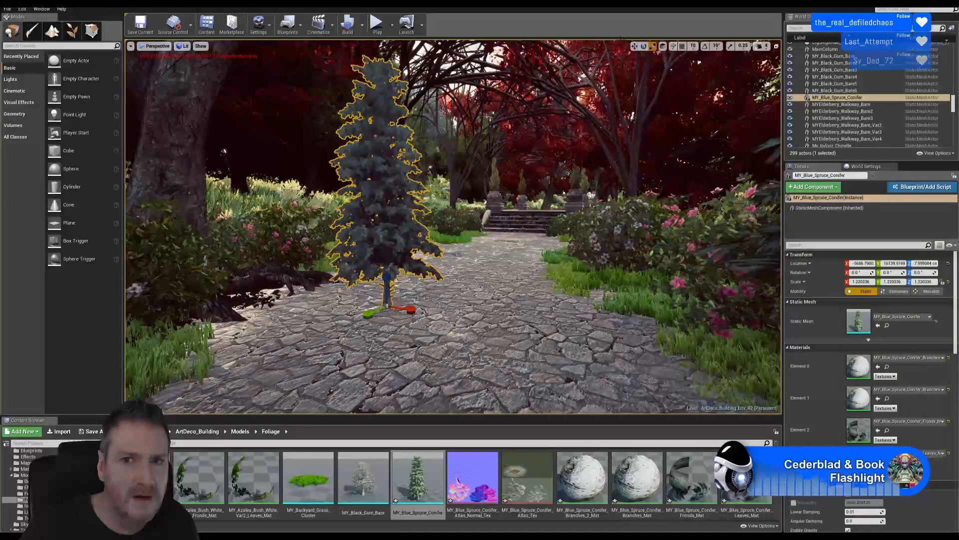
right_drag(487, 240, 405, 242)
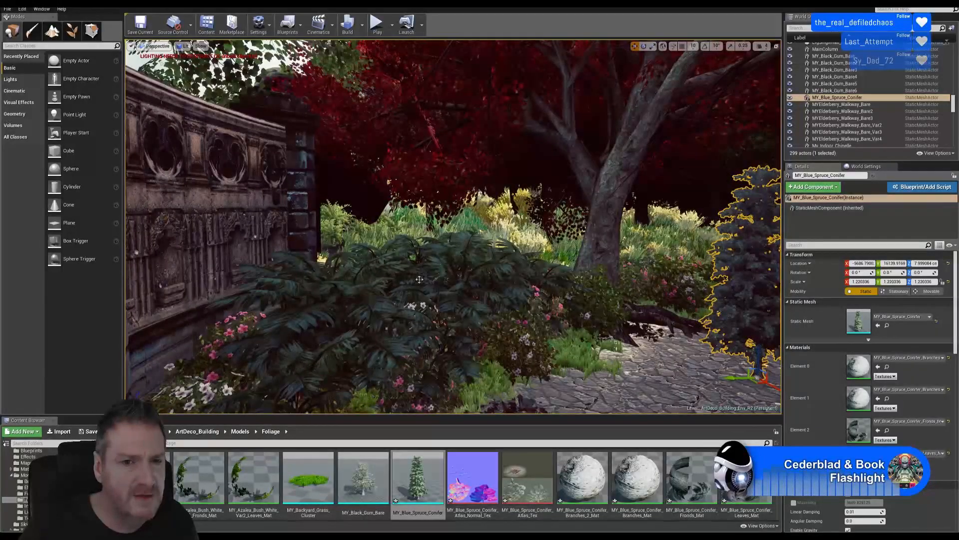
drag(733, 378, 441, 362)
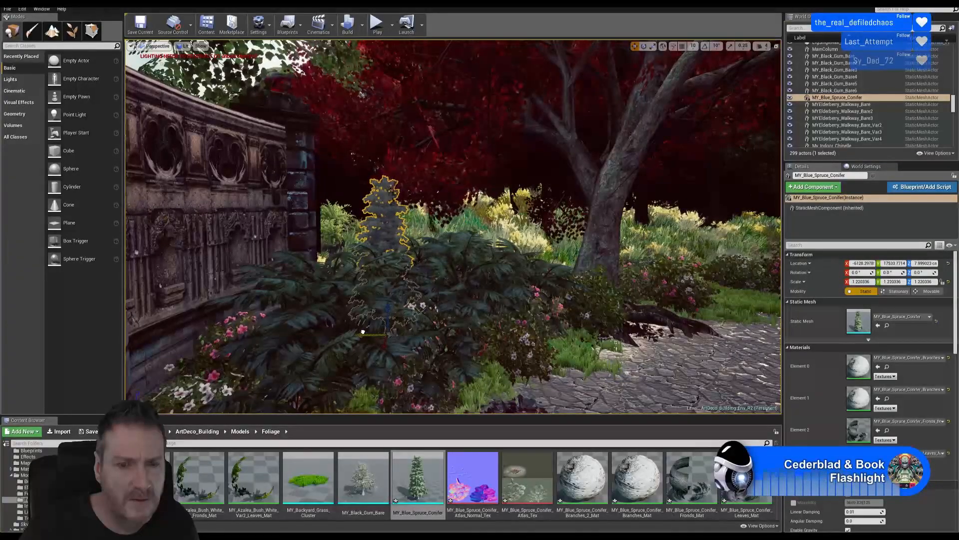
- Scale the blue spruce among the ferns beside the ornate wall uniformly to about 1.73
right_drag(363, 332, 359, 287)
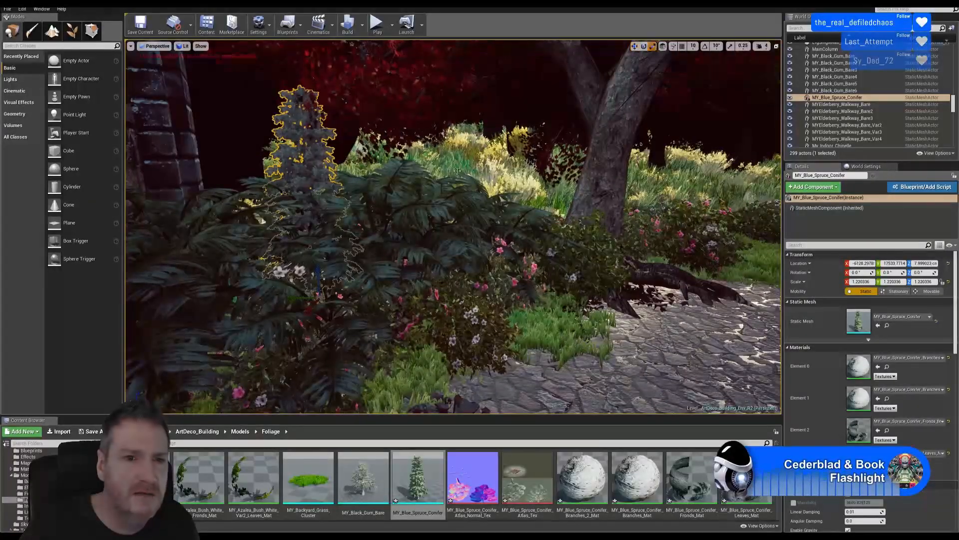
drag(318, 310, 318, 277)
mouse_move(318, 277)
right_down()
mouse_move(348, 282)
mouse_move(330, 283)
right_up()
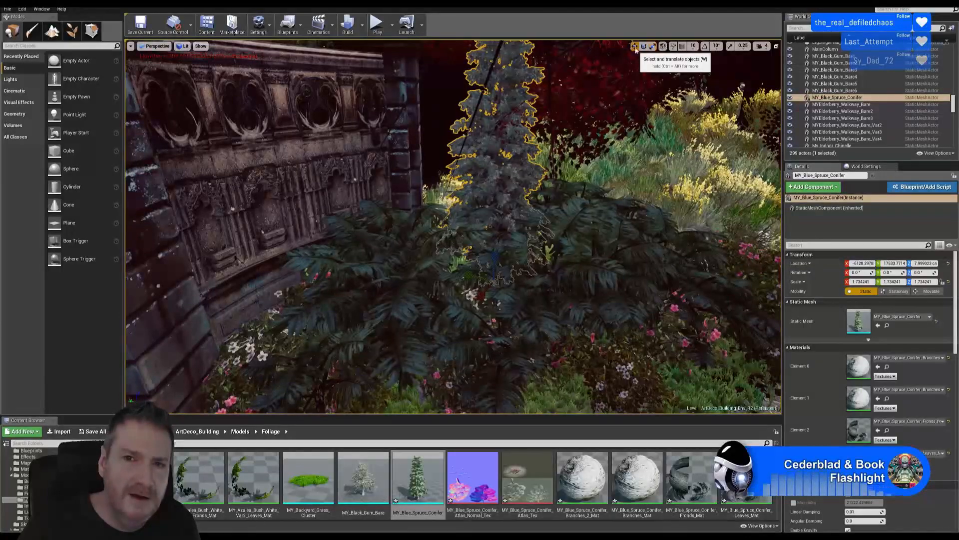
- Duplicate the blue spruce, move the copy closer to the wall beside the original, and scale it uniformly to about 1.45
right_click(494, 182)
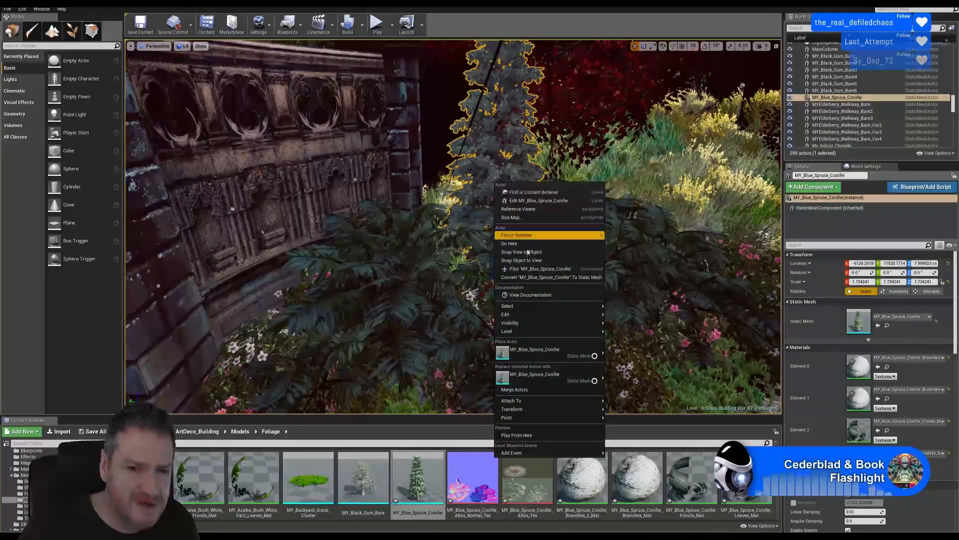
mouse_move(540, 314)
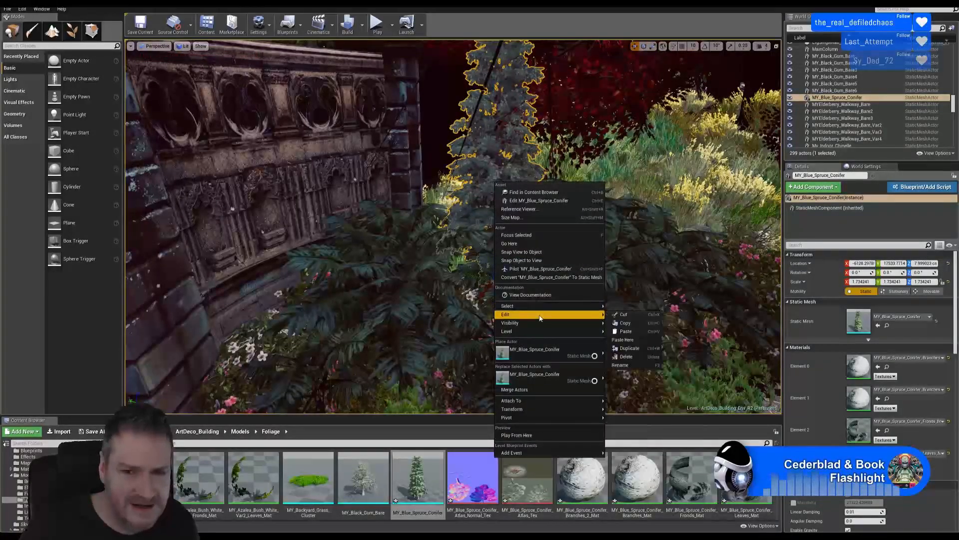
click(630, 348)
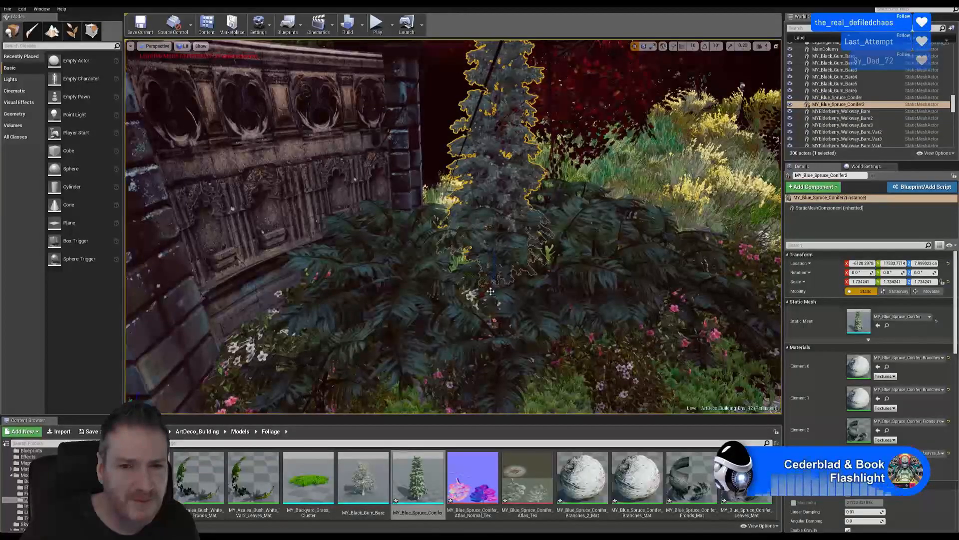
drag(494, 293, 430, 297)
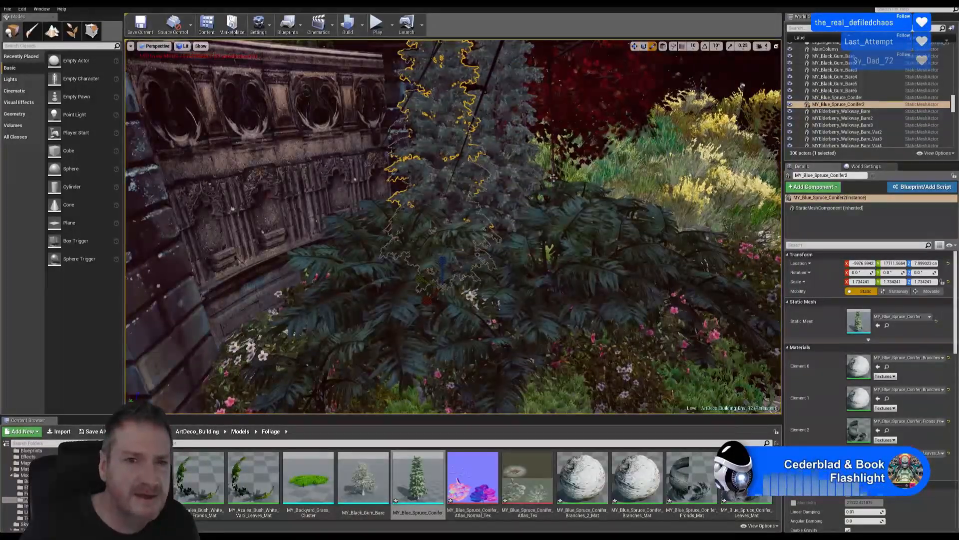
mouse_move(442, 286)
mouse_down()
mouse_move(450, 280)
mouse_move(435, 292)
mouse_up()
mouse_move(458, 287)
right_down()
mouse_move(476, 258)
mouse_move(457, 274)
right_up()
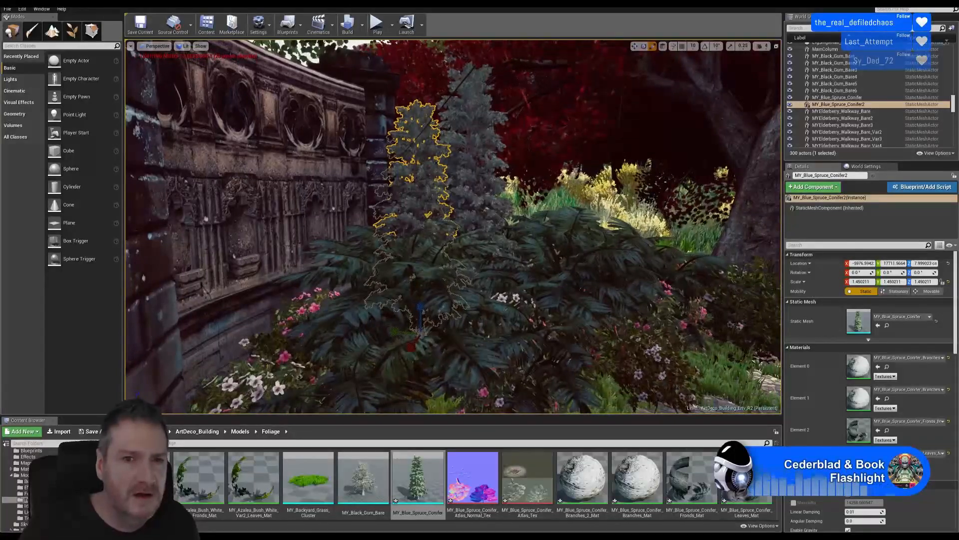
- Duplicate both blue spruces and move the copies across the path into the ferns by the opposite wall, lowered to a Z location of about -33.18
ctrl+click(480, 119)
right_click(478, 122)
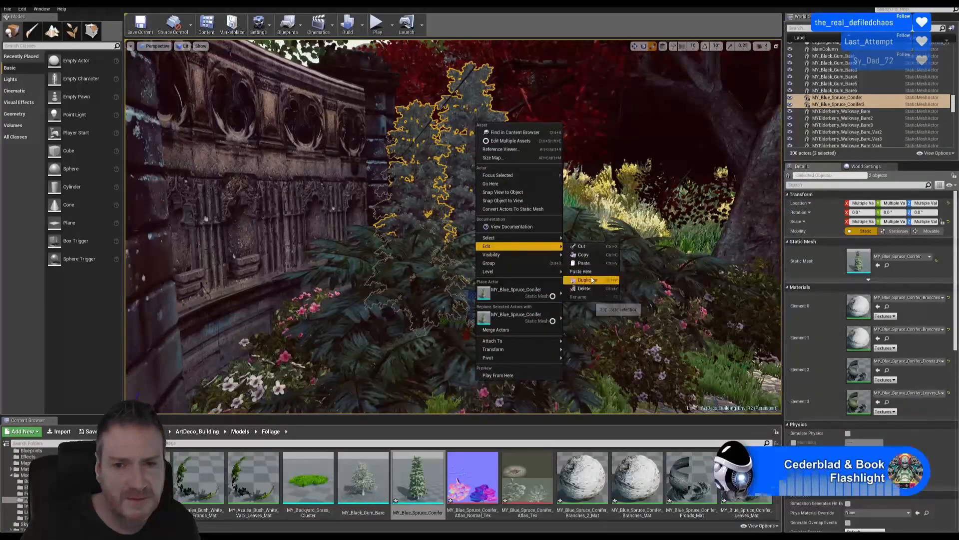
click(588, 280)
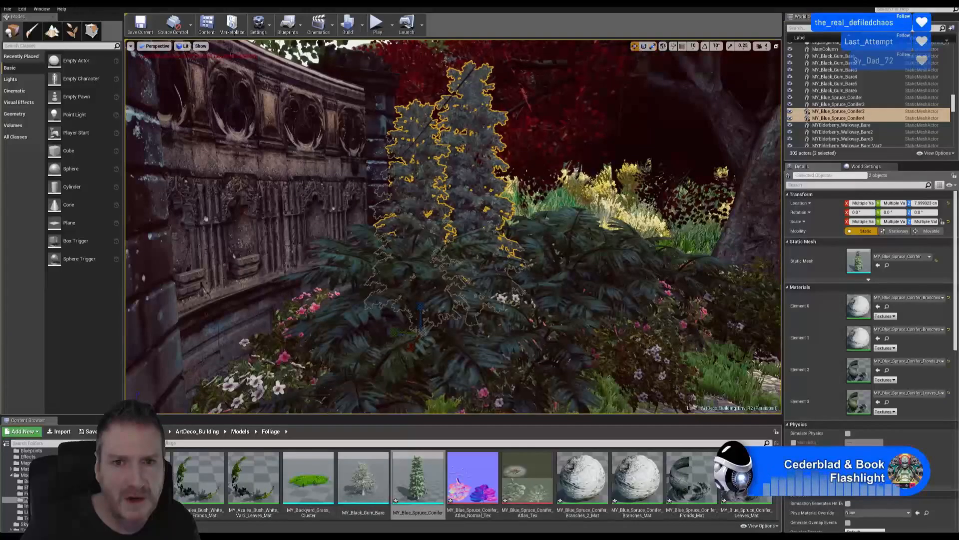
right_drag(450, 225, 280, 300)
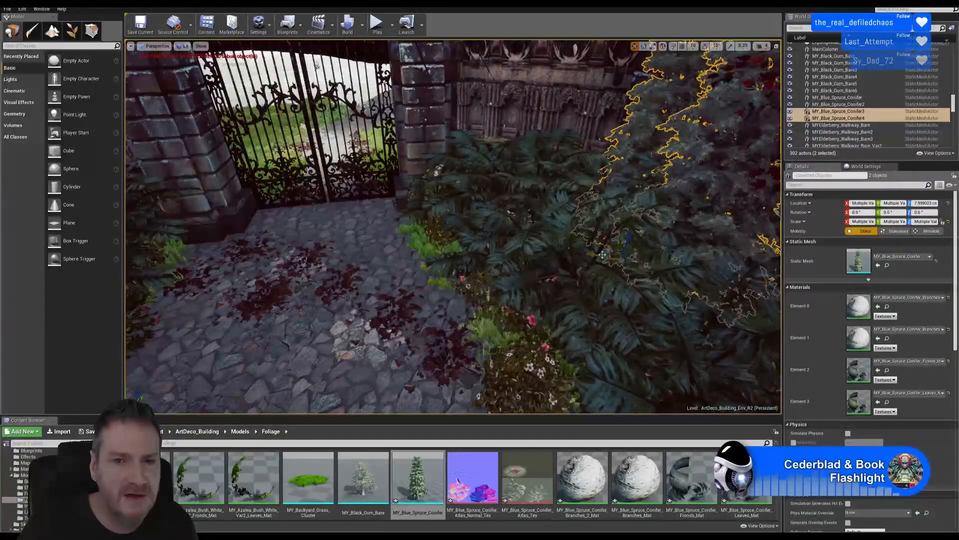
drag(602, 254, 256, 271)
right_drag(256, 271, 190, 270)
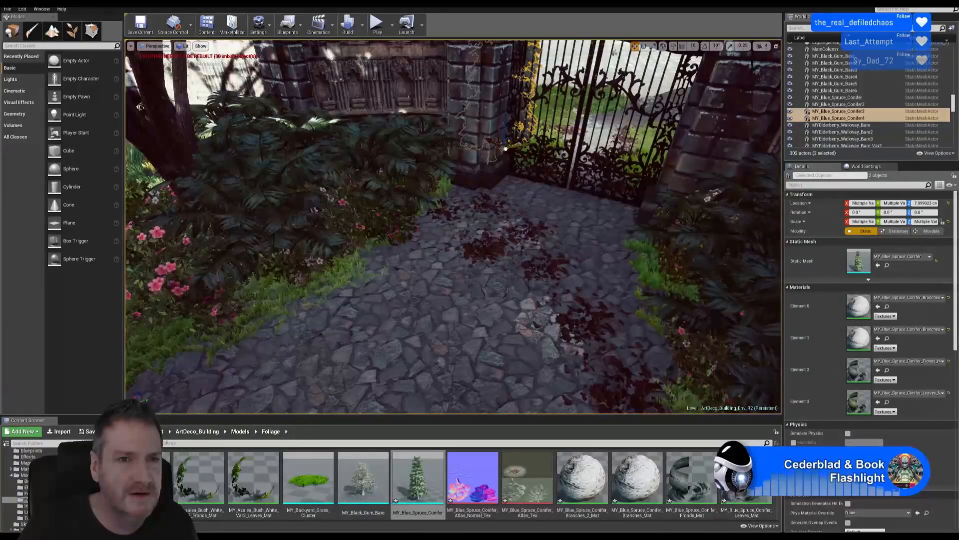
right_drag(318, 191, 270, 218)
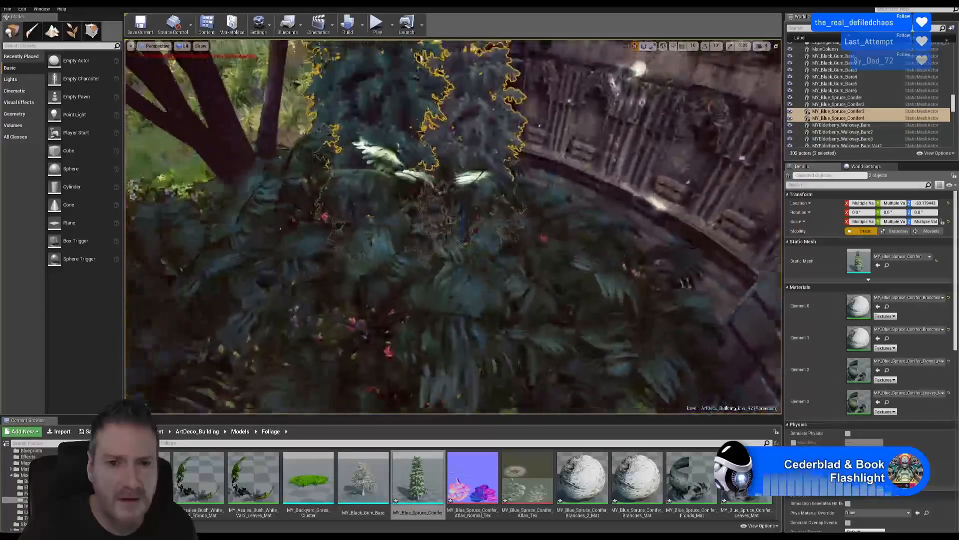
right_drag(453, 227, 395, 226)
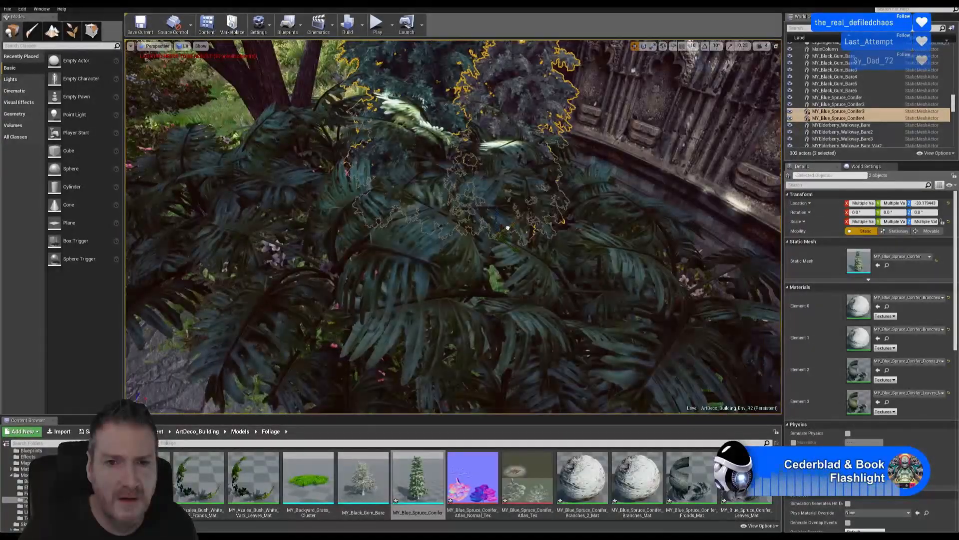
- Rotate the copied pair of spruces by the opposite wall about 15.5 degrees around the vertical axis
right_drag(478, 249, 709, 227)
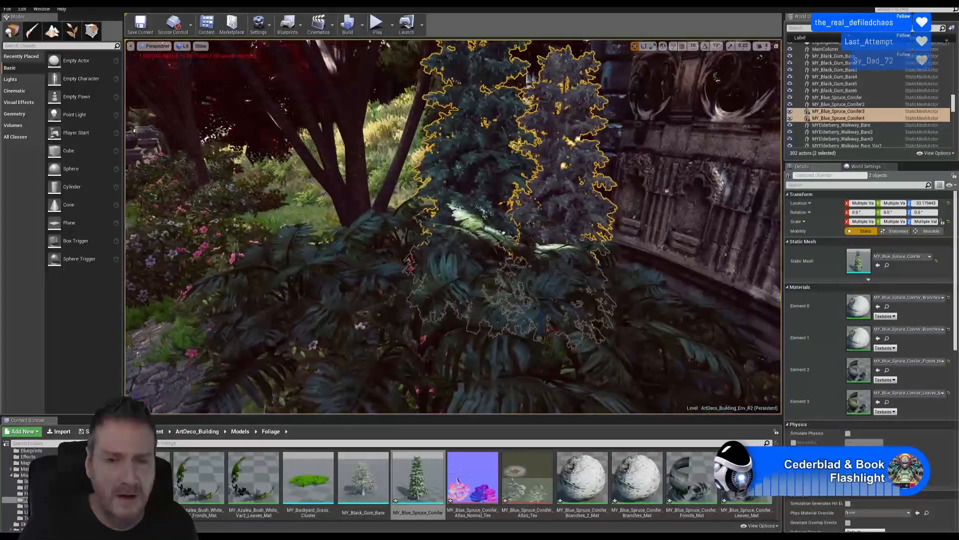
drag(569, 369, 597, 328)
click(635, 46)
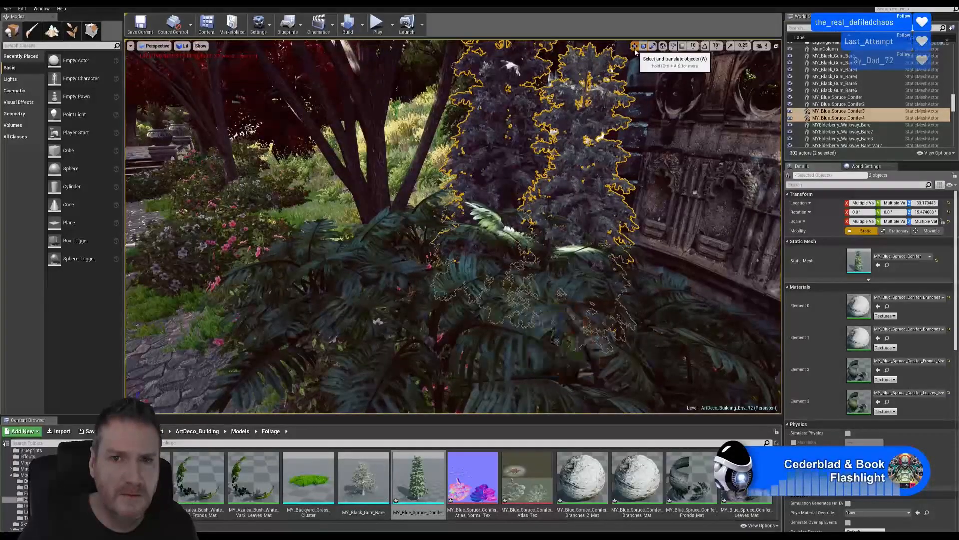
- Duplicate the original two spruces beside the ornate wall and move the copies to the path edge near the tree roots
right_drag(575, 200, 320, 201)
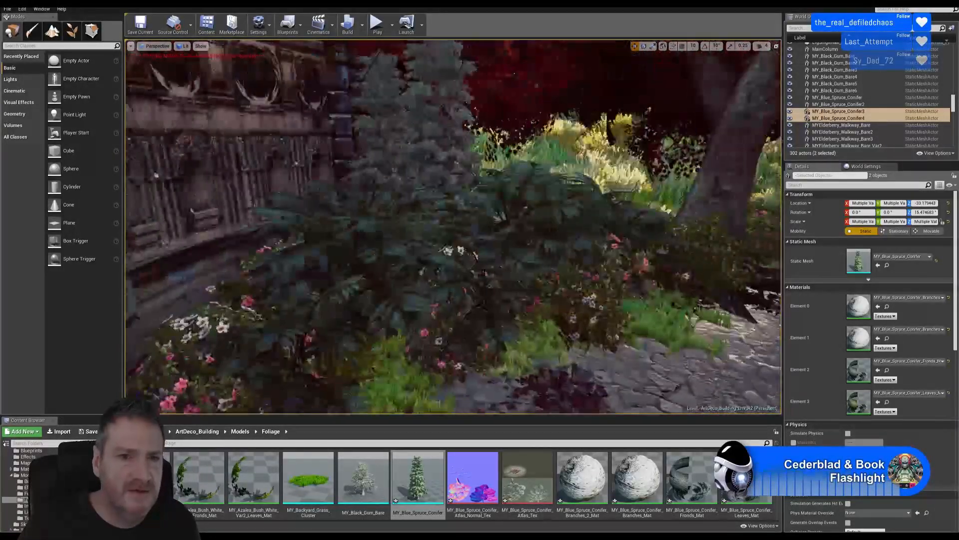
click(389, 125)
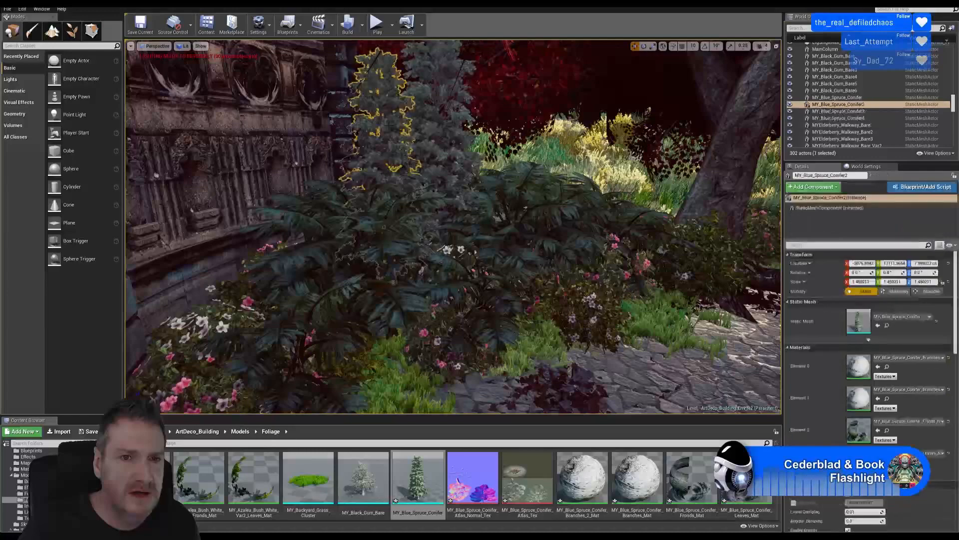
ctrl+click(438, 138)
right_click(438, 135)
mouse_move(479, 259)
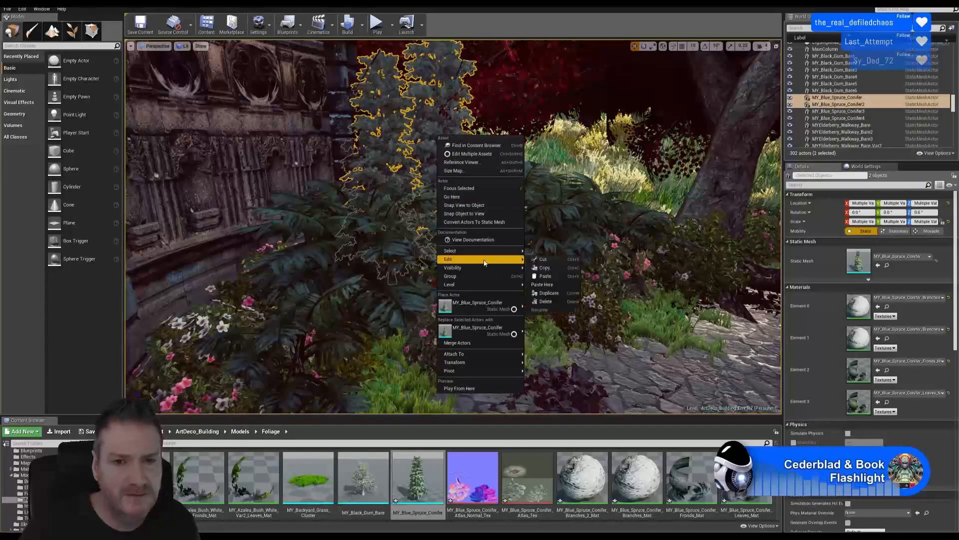
click(544, 284)
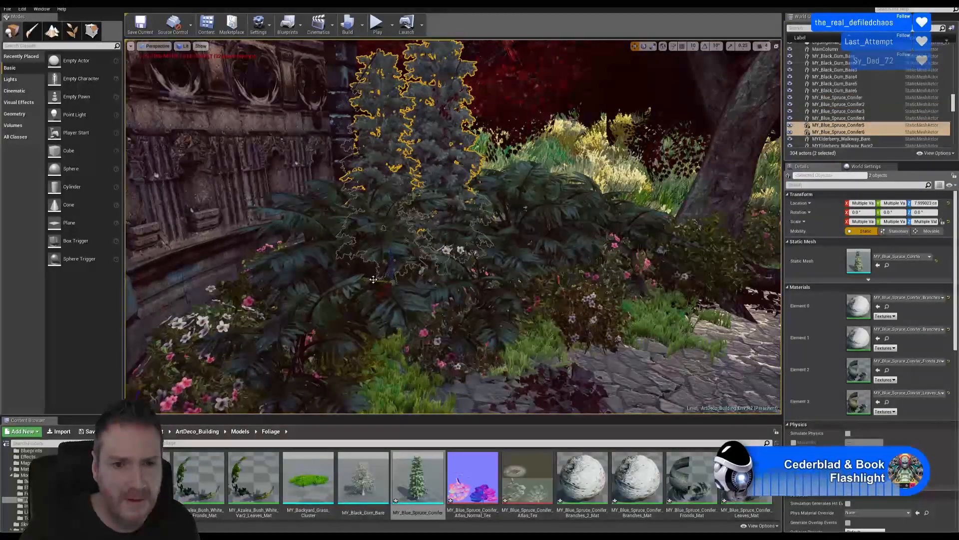
drag(373, 279, 692, 285)
right_drag(693, 285, 751, 279)
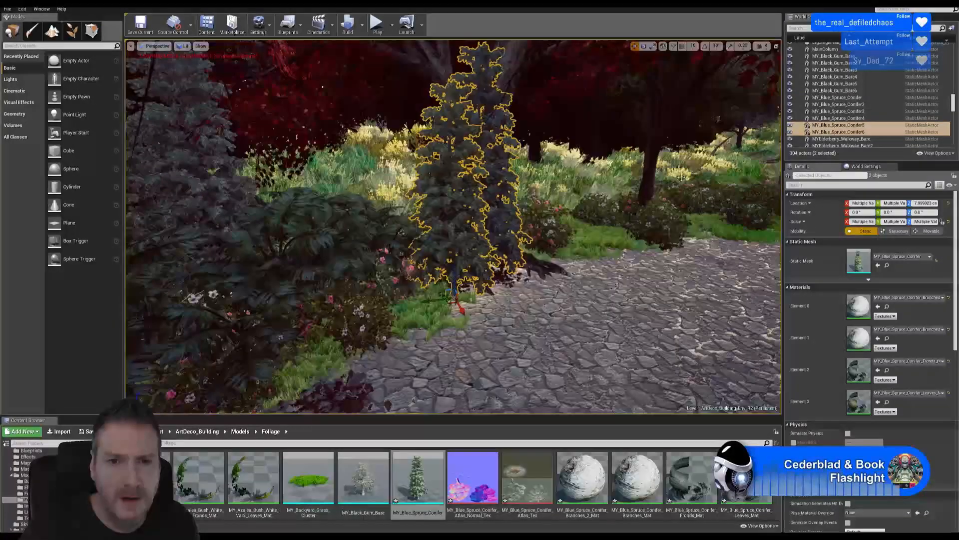
- Rotate the new spruce pair to about -89.65 degrees and settle it on the grass between the azaleas at a Z location of about 18.66
click(644, 47)
drag(440, 316, 584, 244)
click(635, 48)
right_drag(584, 245, 525, 226)
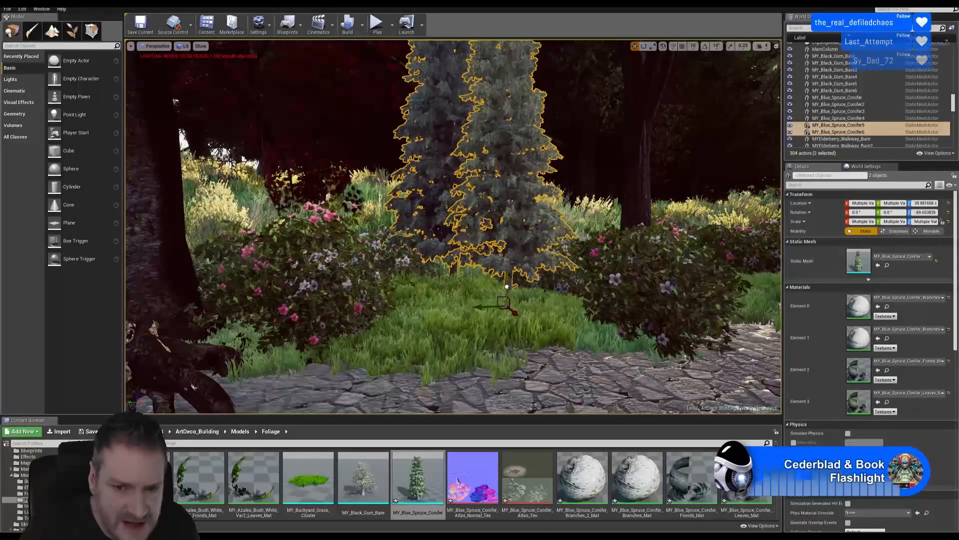
right_drag(485, 352, 478, 309)
drag(471, 310, 442, 314)
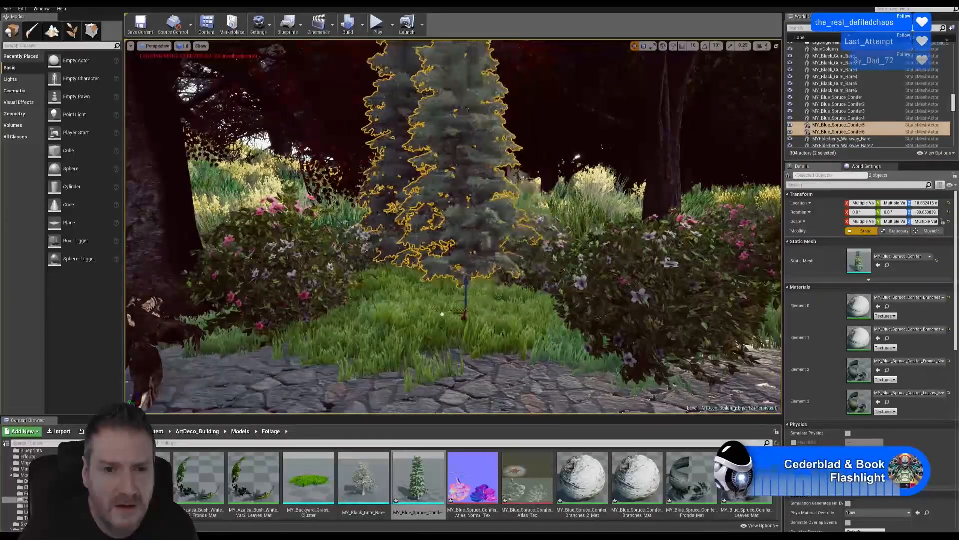
- Scale down the spruce pair between the azaleas uniformly, to about 1.62 for the taller tree and 1.34 for the shorter one
right_drag(400, 347, 426, 320)
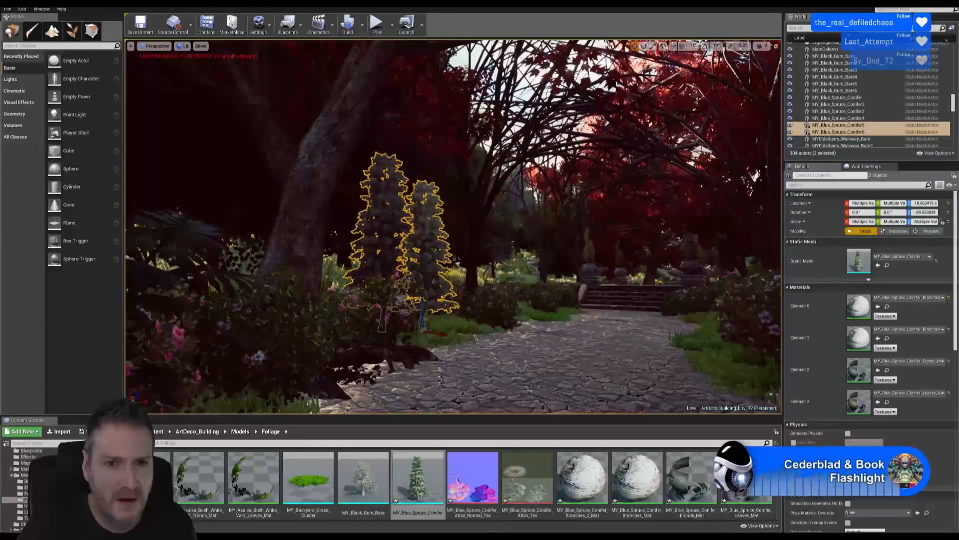
key(w)
right_drag(414, 410, 395, 404)
key(s)
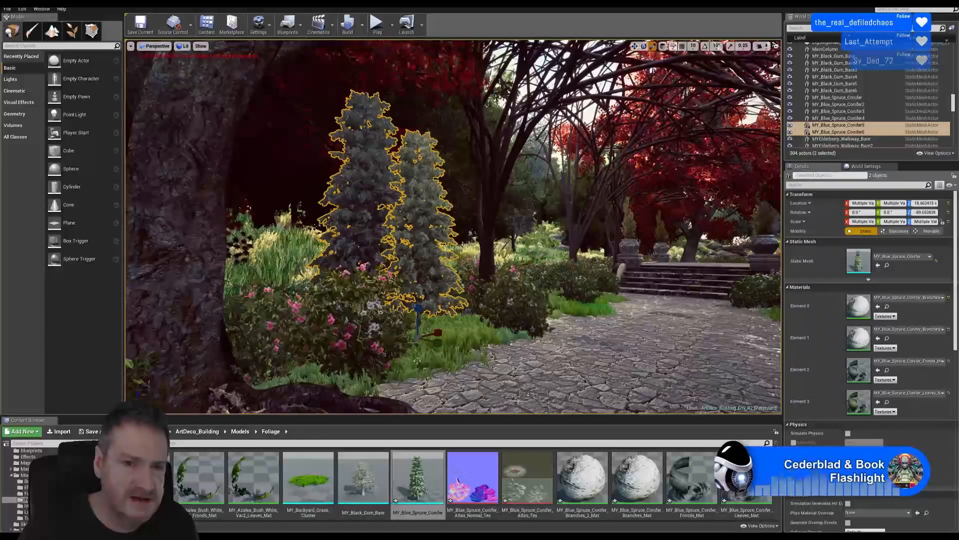
click(653, 46)
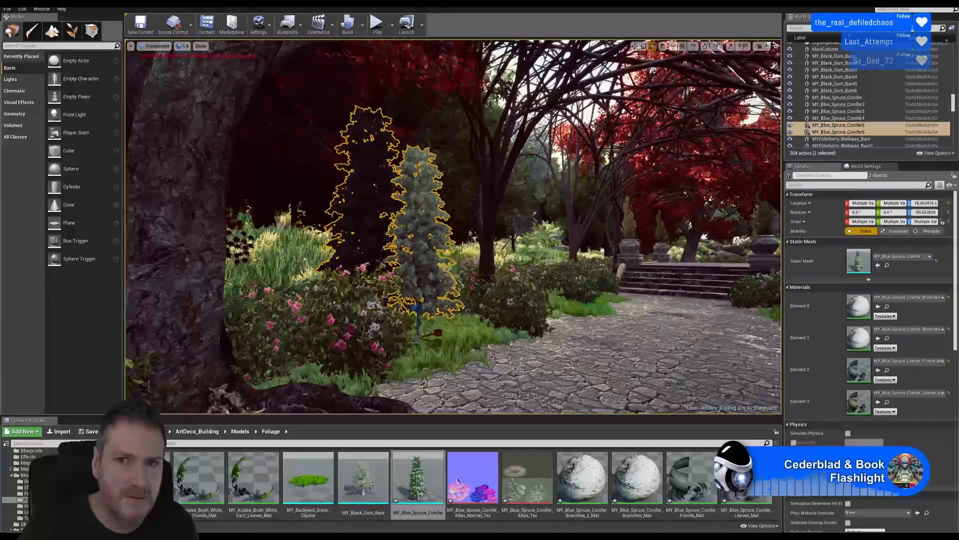
- Duplicate the spruce pair and position and rotate the copies on the other side of the path, behind the azaleas next to the ferns
right_click(408, 218)
mouse_move(484, 342)
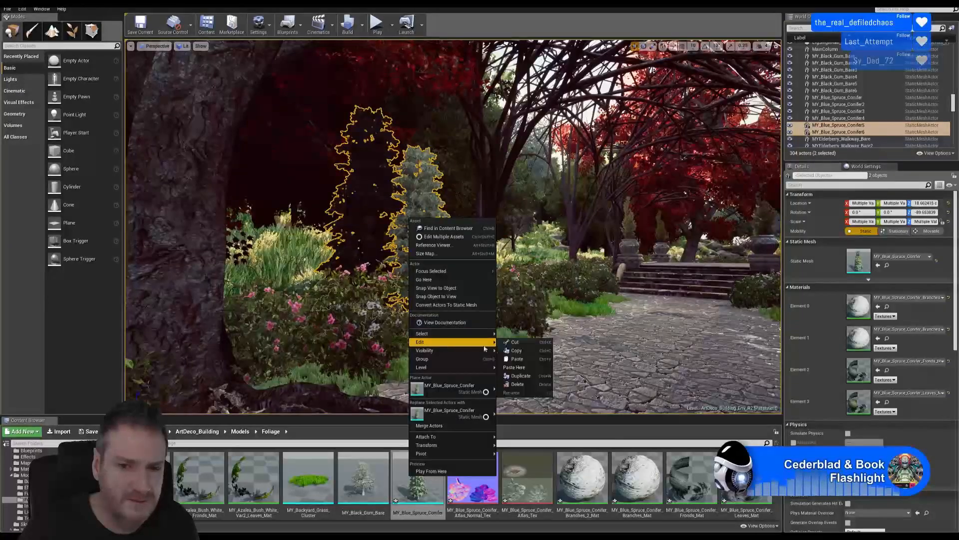
click(518, 376)
right_drag(518, 375, 367, 365)
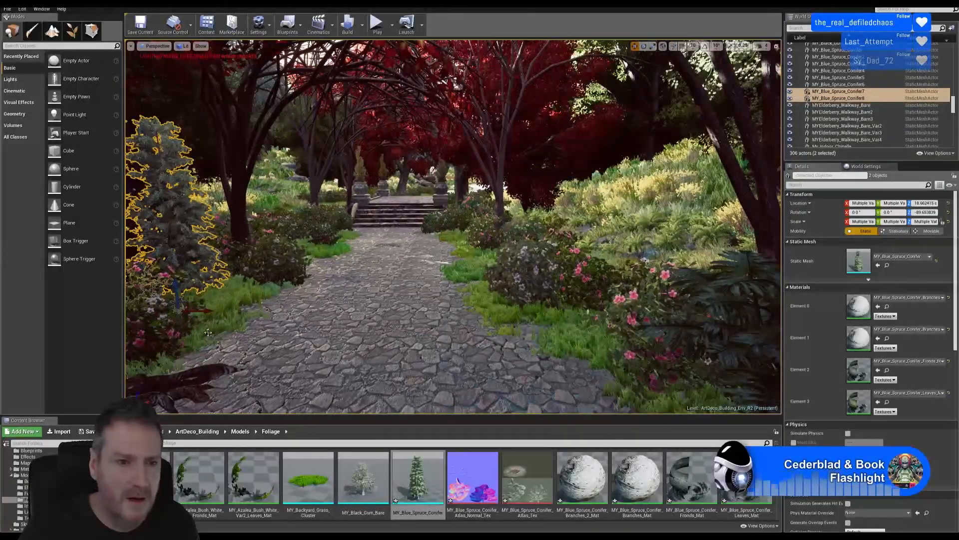
drag(200, 312, 686, 312)
key(f)
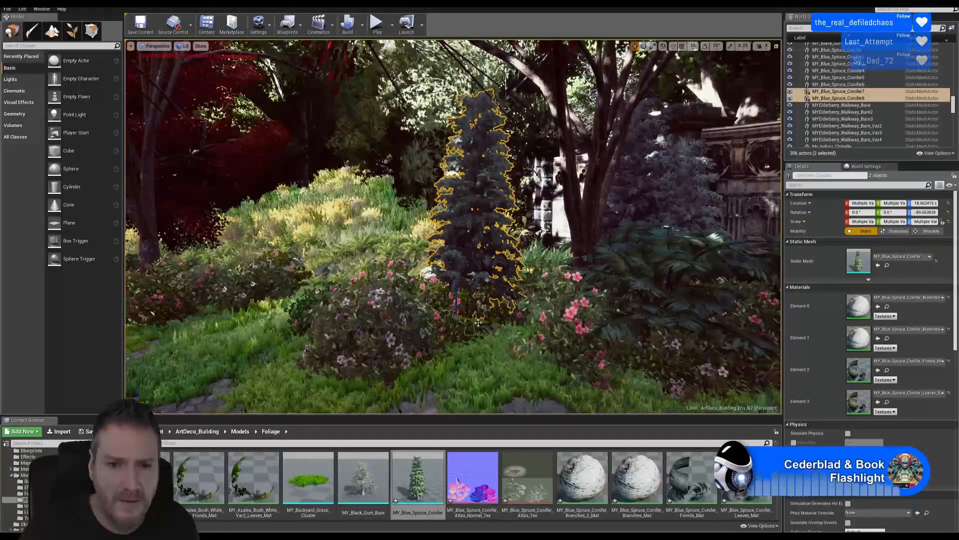
drag(479, 316, 514, 322)
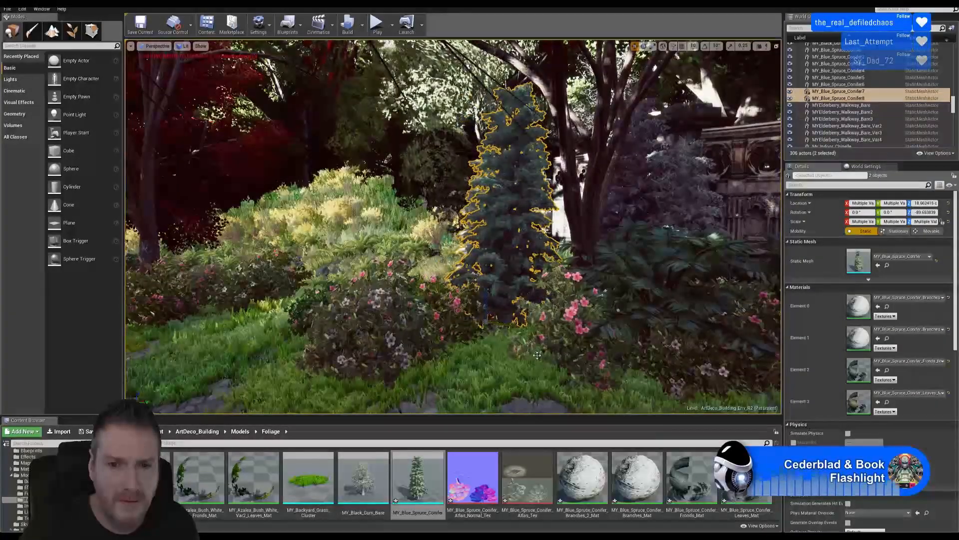
mouse_move(537, 355)
right_down()
mouse_move(505, 353)
mouse_move(545, 355)
mouse_move(533, 356)
right_up()
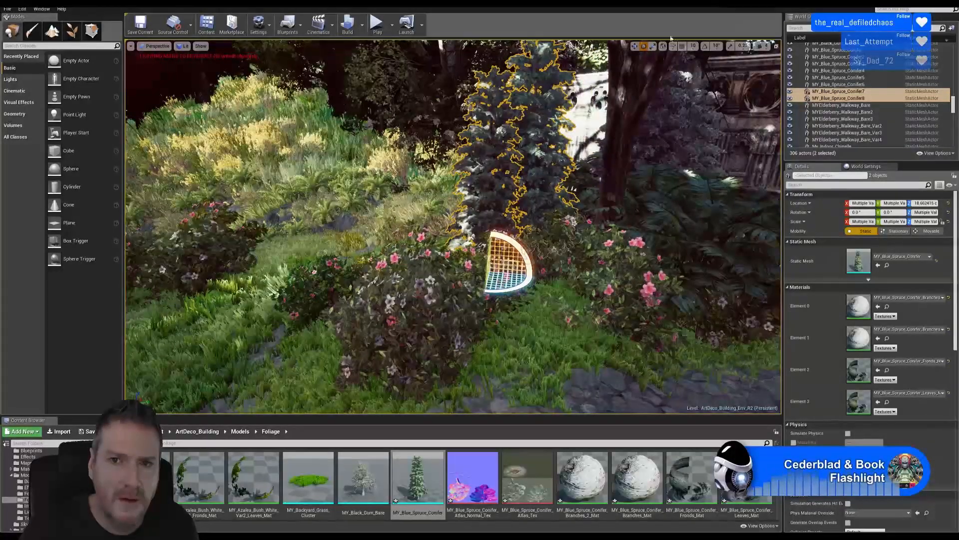
mouse_move(665, 243)
right_down()
mouse_move(644, 244)
mouse_move(665, 244)
right_up()
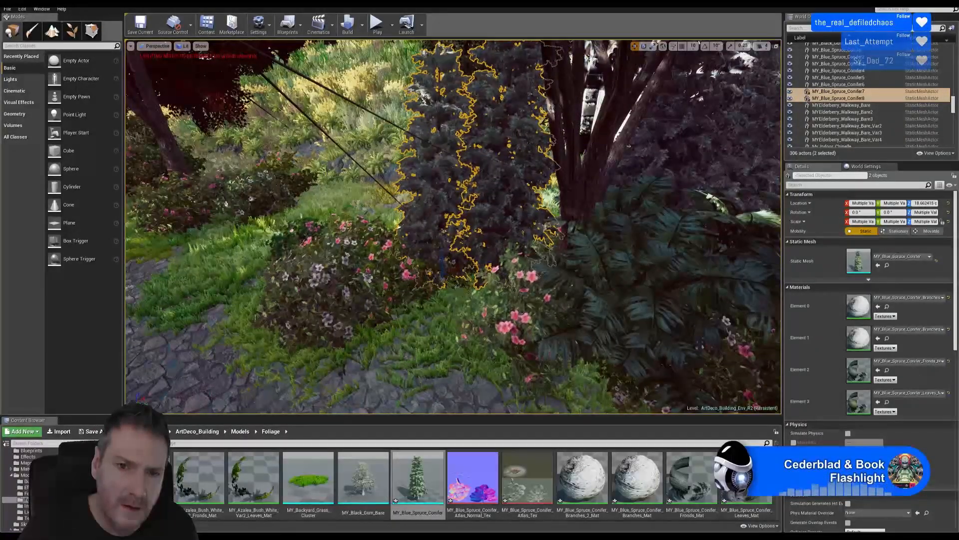
- Reposition the taller and the shorter spruce between the azaleas individually, shifting each slightly along the grass
right_drag(572, 320, 487, 209)
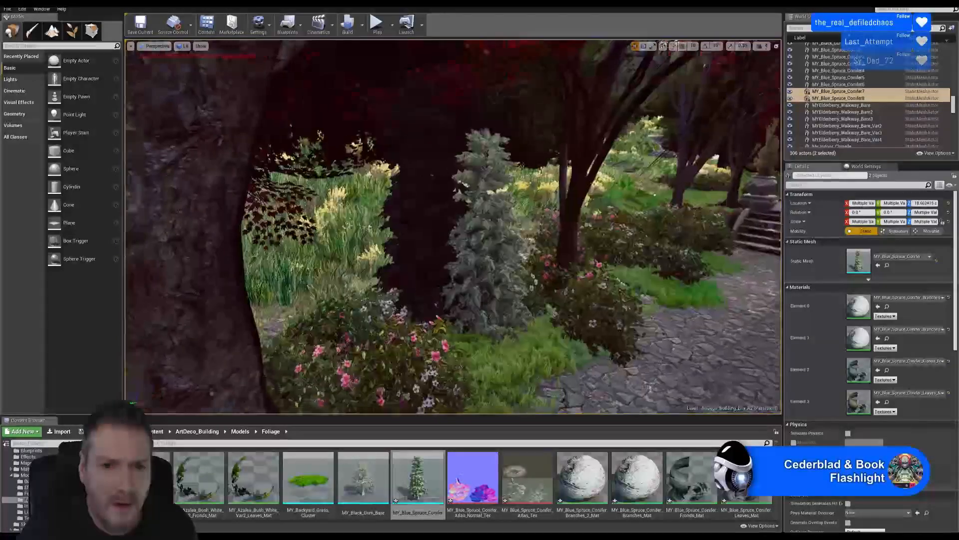
click(481, 257)
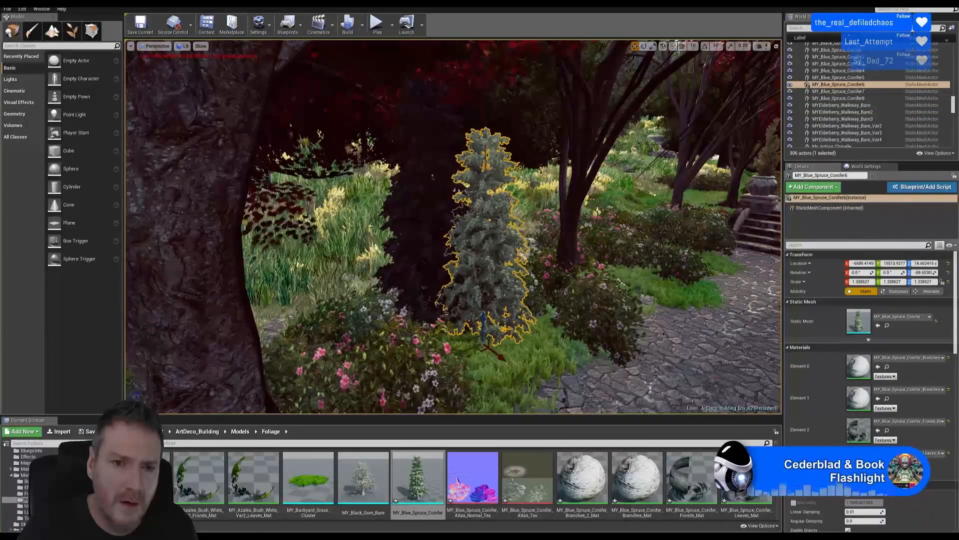
click(425, 262)
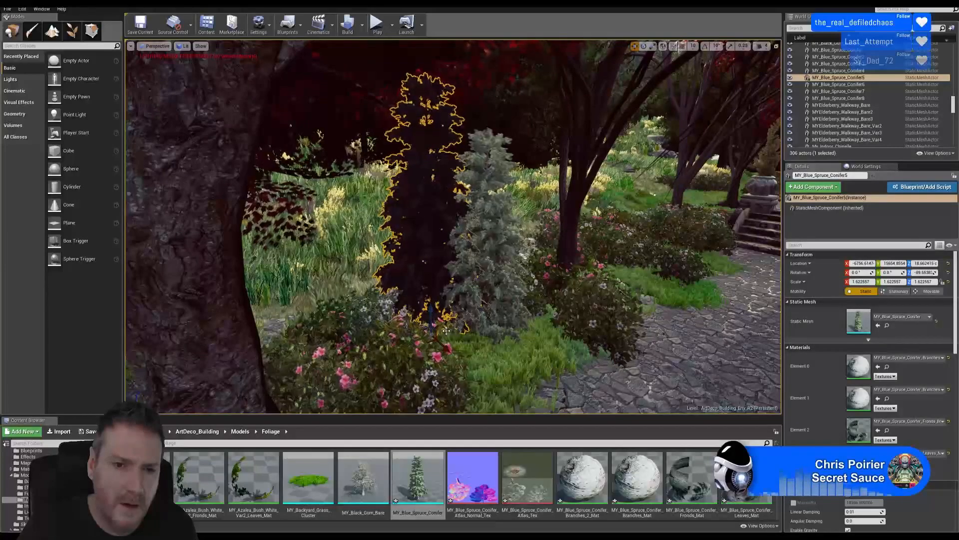
right_drag(444, 326, 473, 352)
right_drag(390, 331, 391, 332)
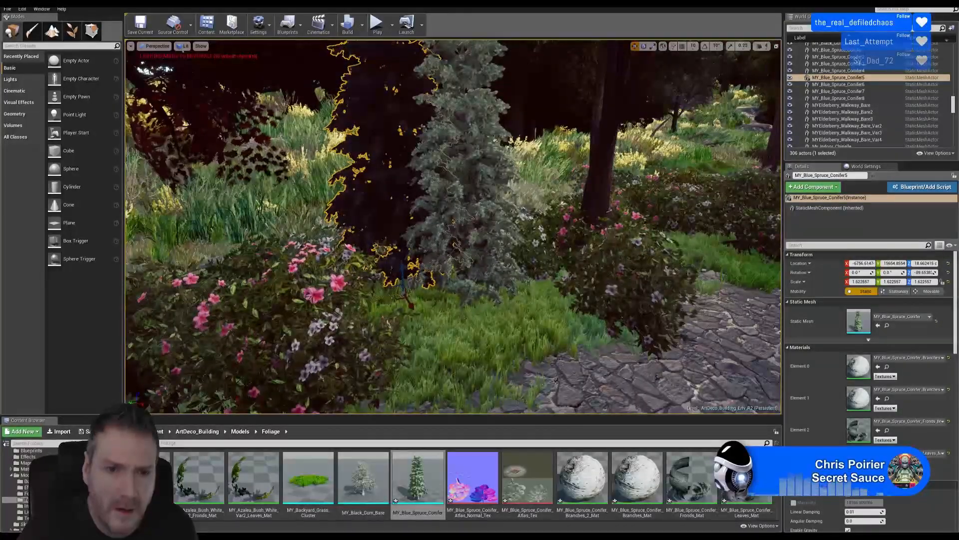
drag(378, 300, 374, 303)
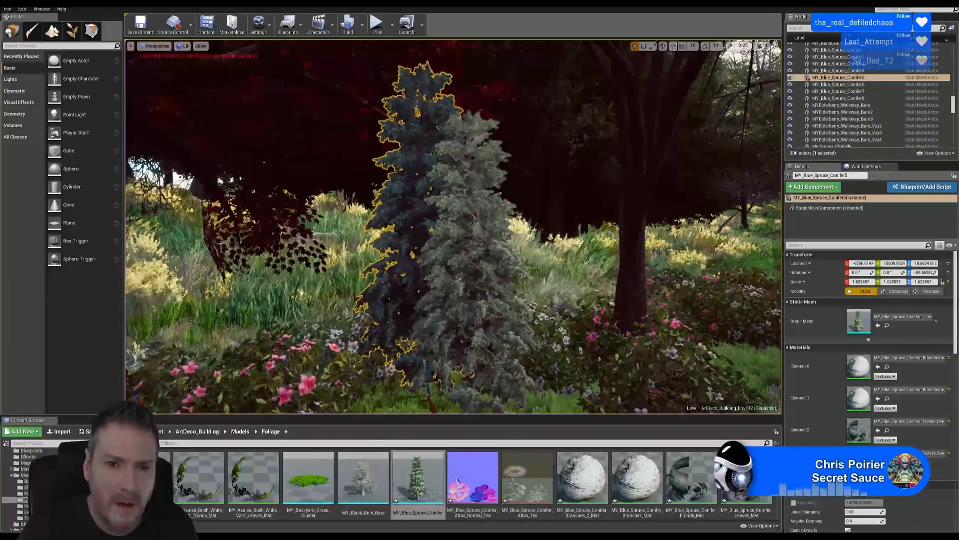
click(472, 280)
right_drag(472, 280, 469, 370)
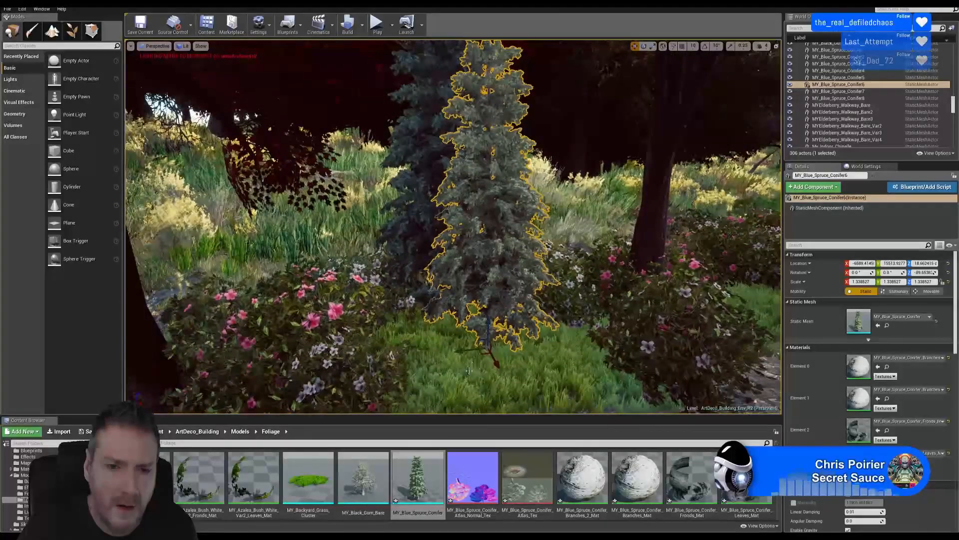
key(s)
- Duplicate the spruce pair near the ferns, move the copies along the path behind the next azaleas, and snap them to the ground
right_drag(568, 345, 686, 347)
key(w)
key(w)
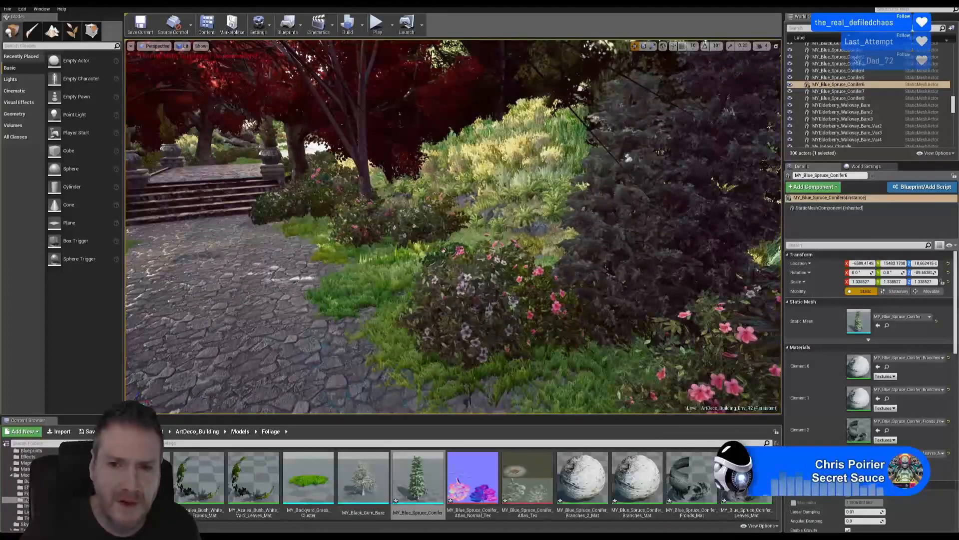
click(627, 158)
ctrl+click(699, 222)
right_click(699, 223)
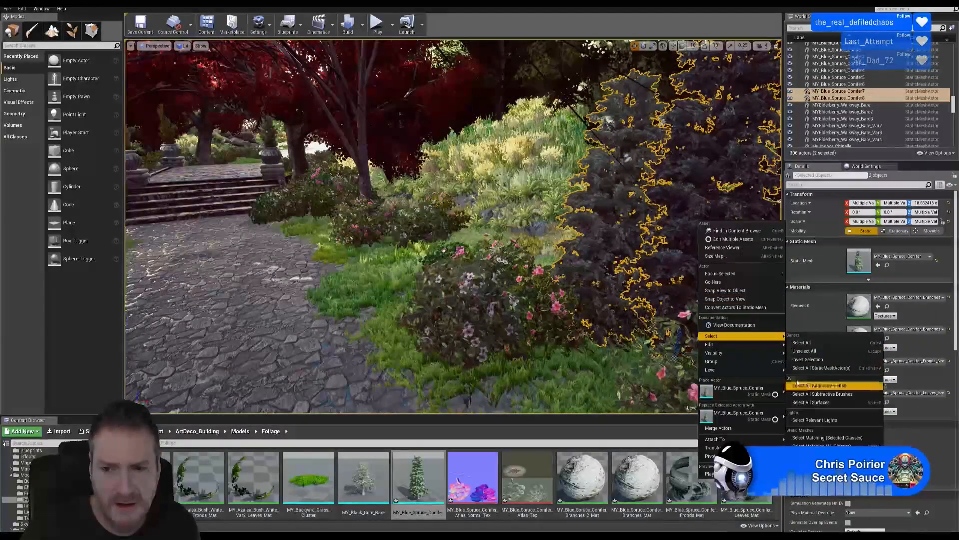
mouse_move(757, 346)
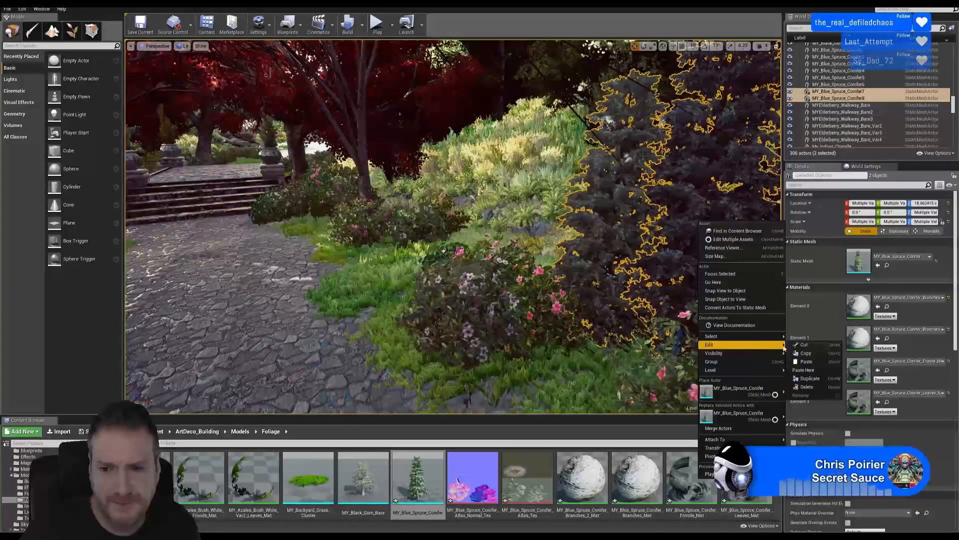
click(813, 377)
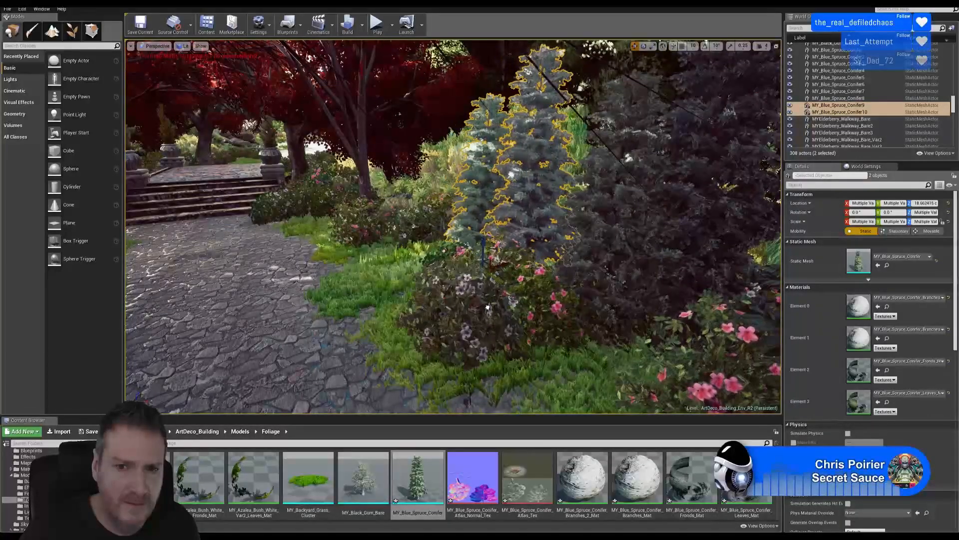
right_drag(487, 307, 595, 305)
key(End)
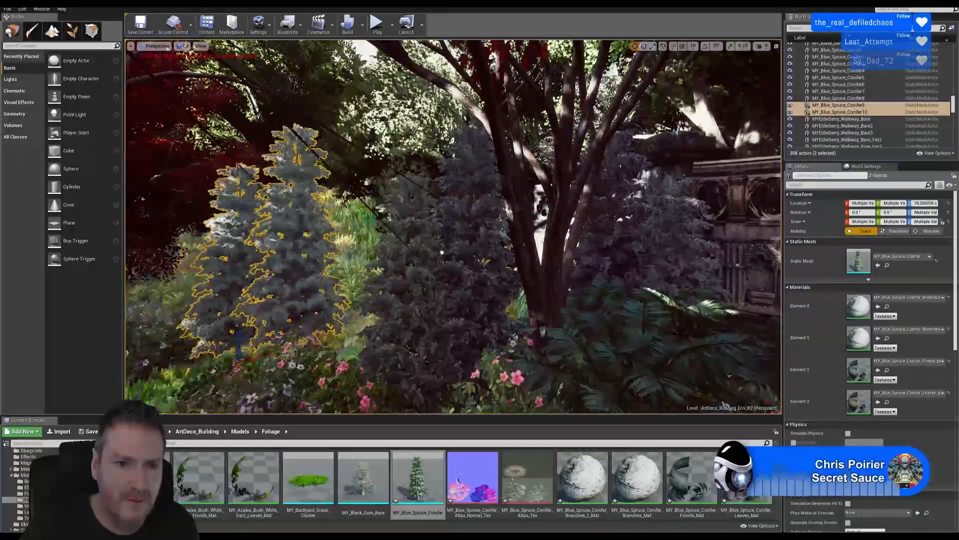
- Lower the copied spruce pair to a Z location of about 18.30 and rotate it to about 88.93 degrees around Z
right_drag(446, 261, 360, 283)
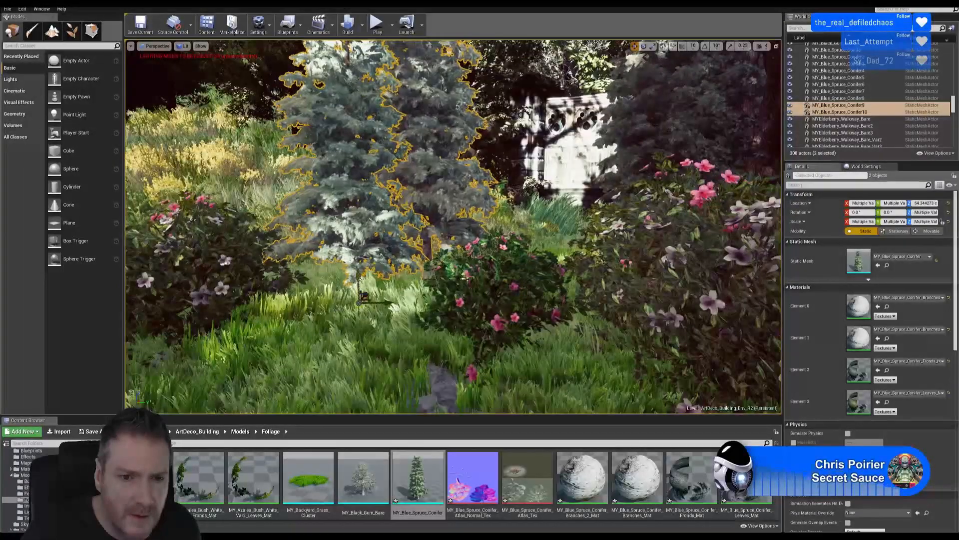
drag(359, 274, 358, 289)
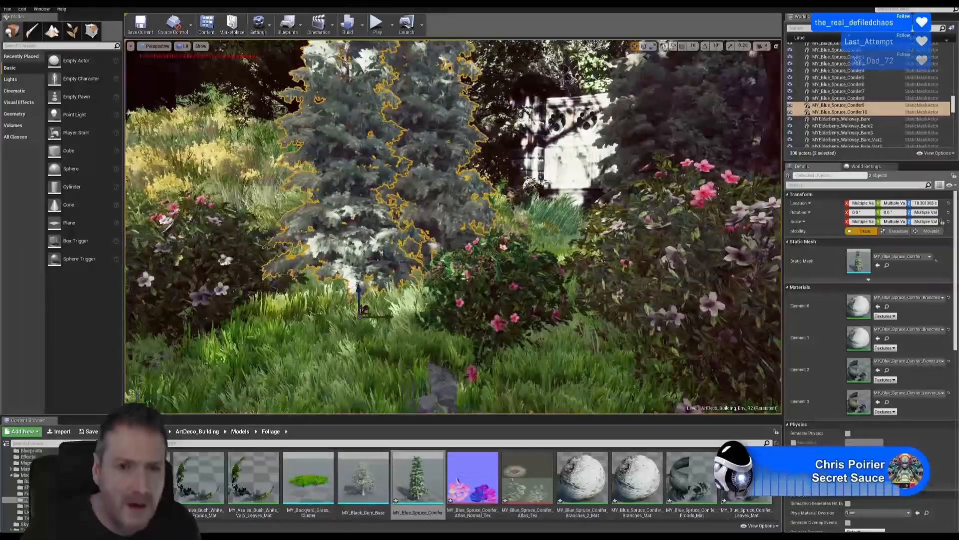
right_drag(402, 320, 385, 332)
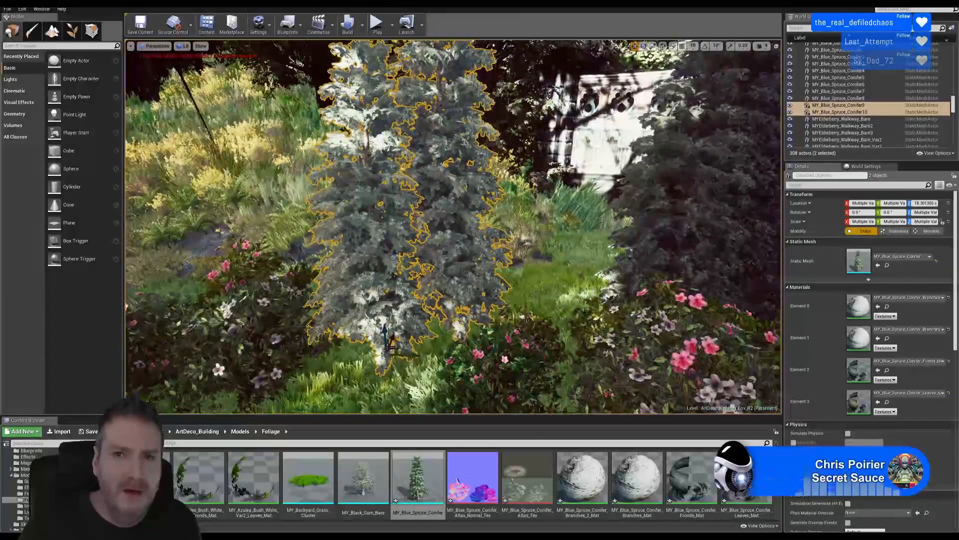
click(644, 46)
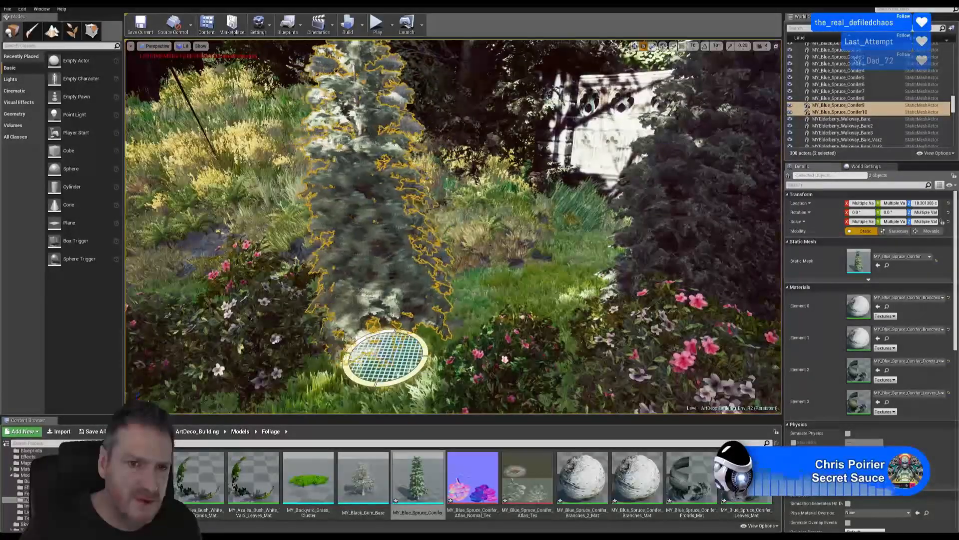
drag(345, 341, 331, 358)
right_drag(331, 358, 331, 357)
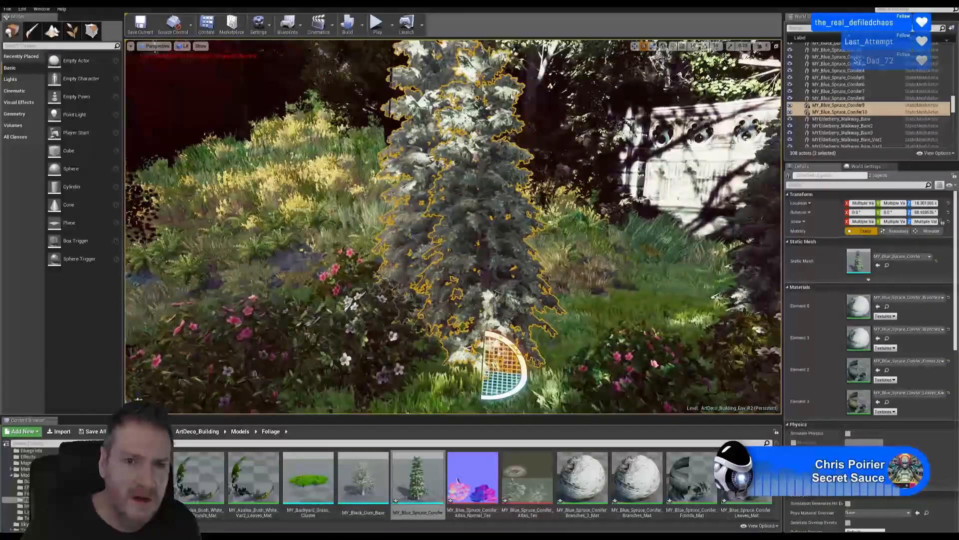
- Duplicate the taller spruce of the rotated pair and place the copy on the other side of the shorter one
click(416, 136)
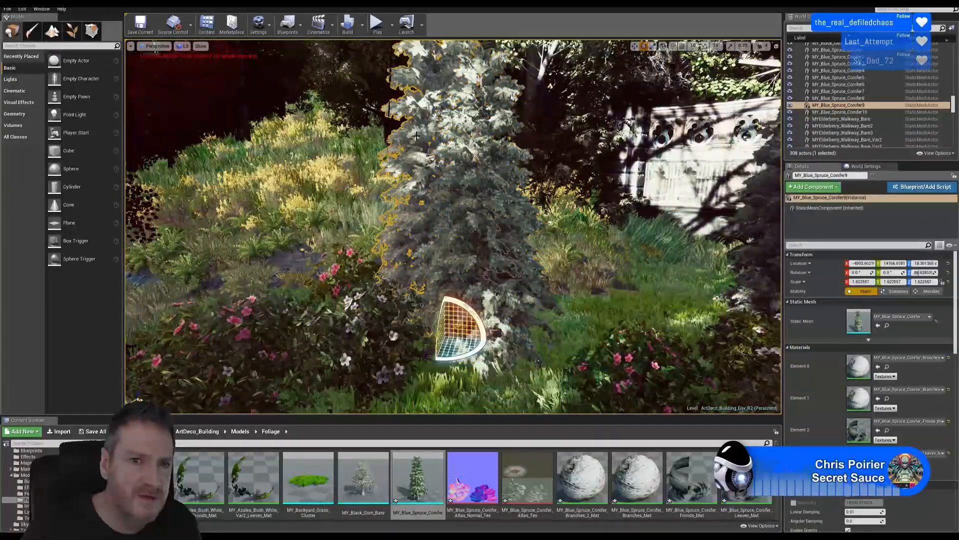
right_click(424, 163)
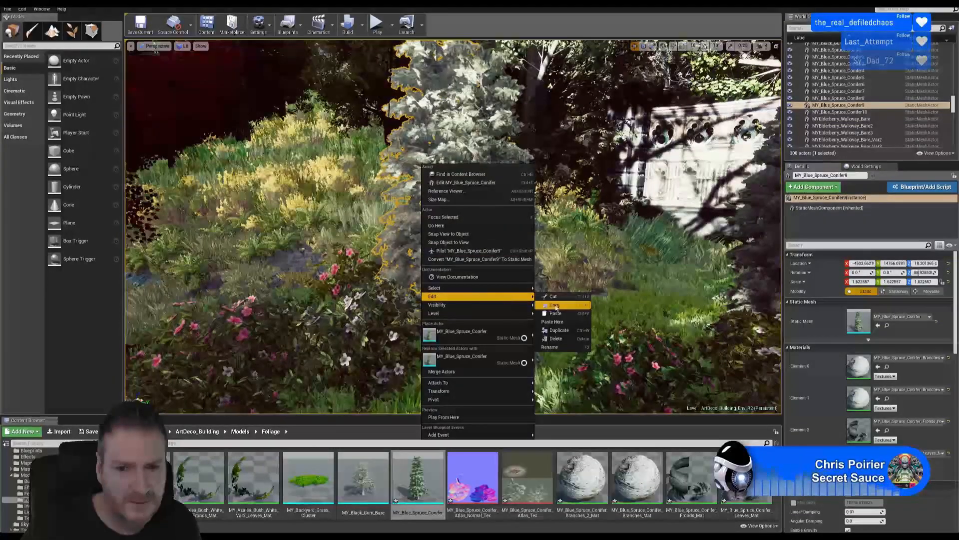
click(560, 330)
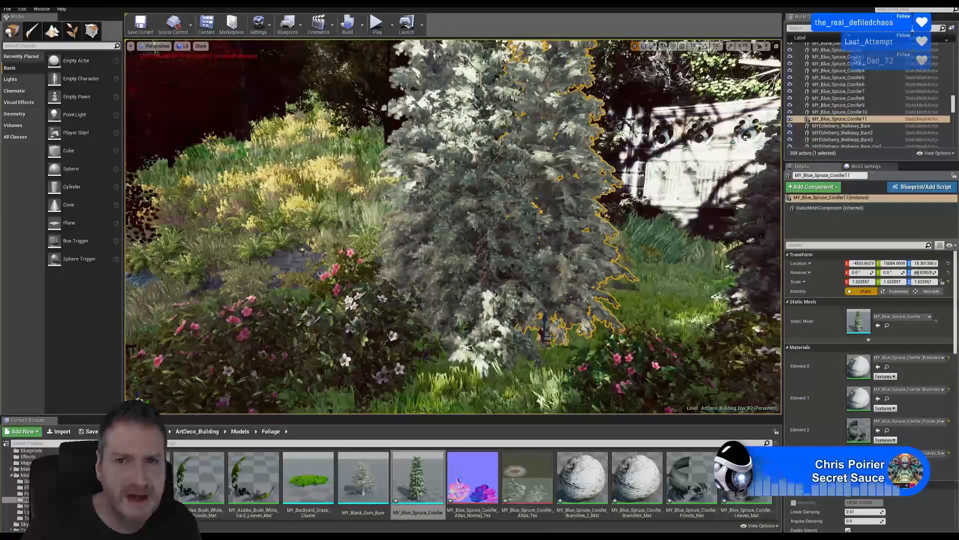
- Scale the newly added third spruce up uniformly to about 2.3
right_drag(594, 310, 597, 272)
key(s)
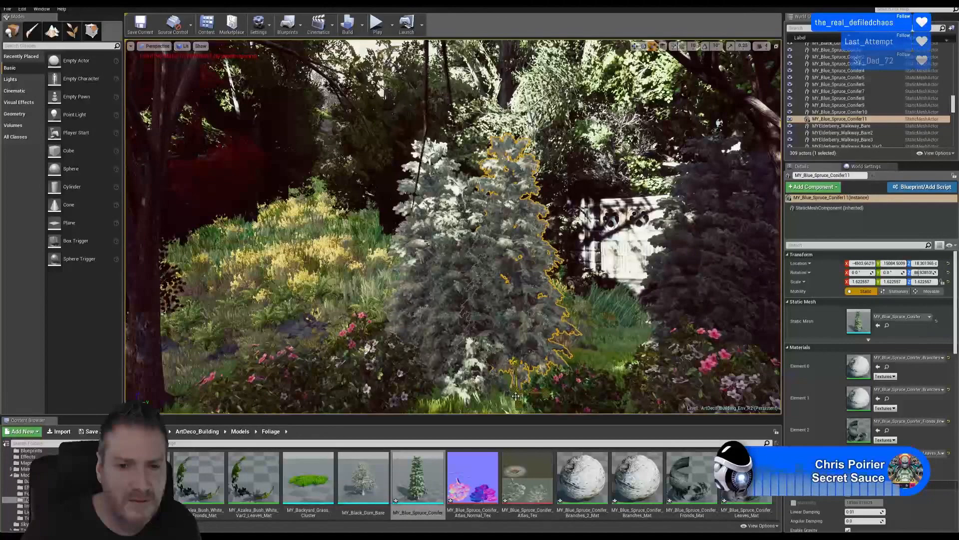
drag(518, 391, 533, 366)
key(s)
right_drag(531, 319, 460, 372)
key(s)
- Duplicate all three spruces of the cluster and move the copies across to the opposite side of the stone path
right_drag(453, 226, 759, 226)
key(w)
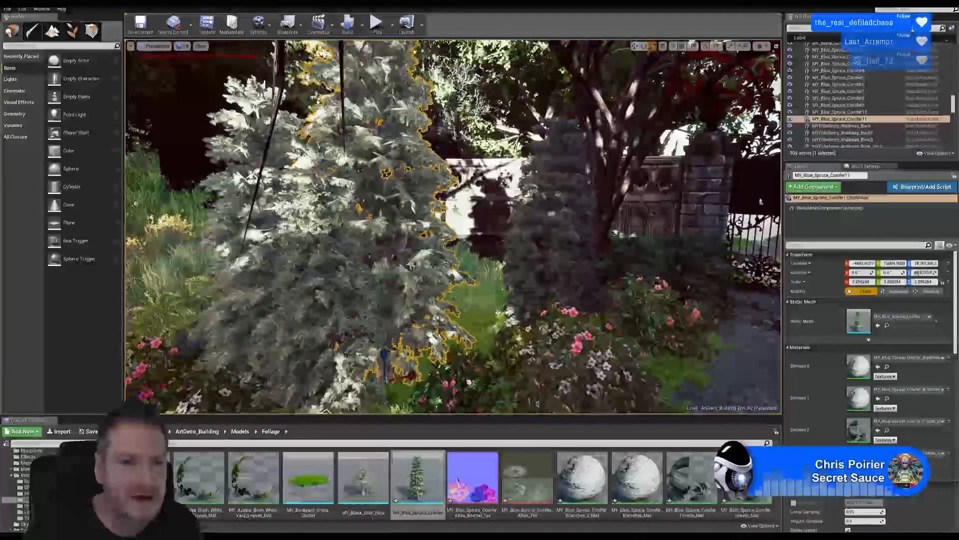
ctrl+click(305, 209)
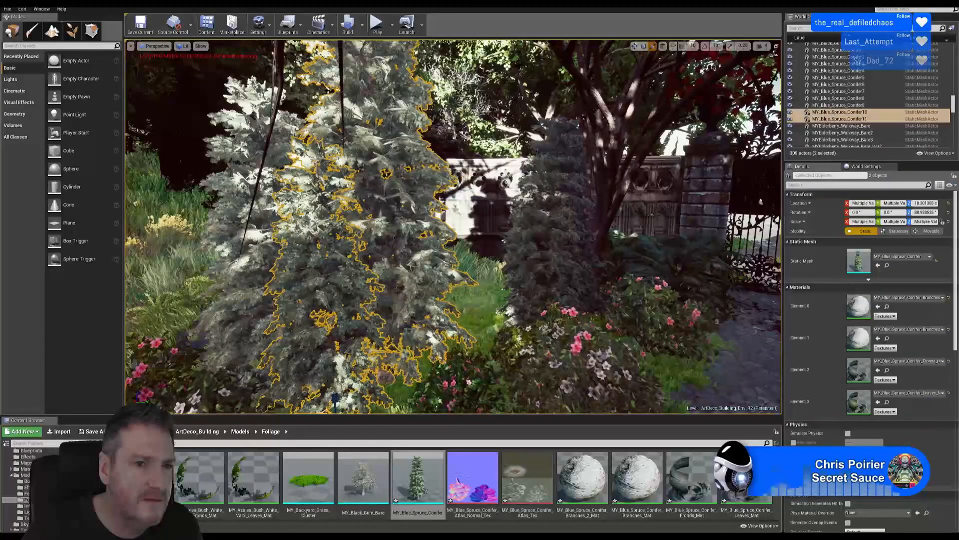
ctrl+click(244, 151)
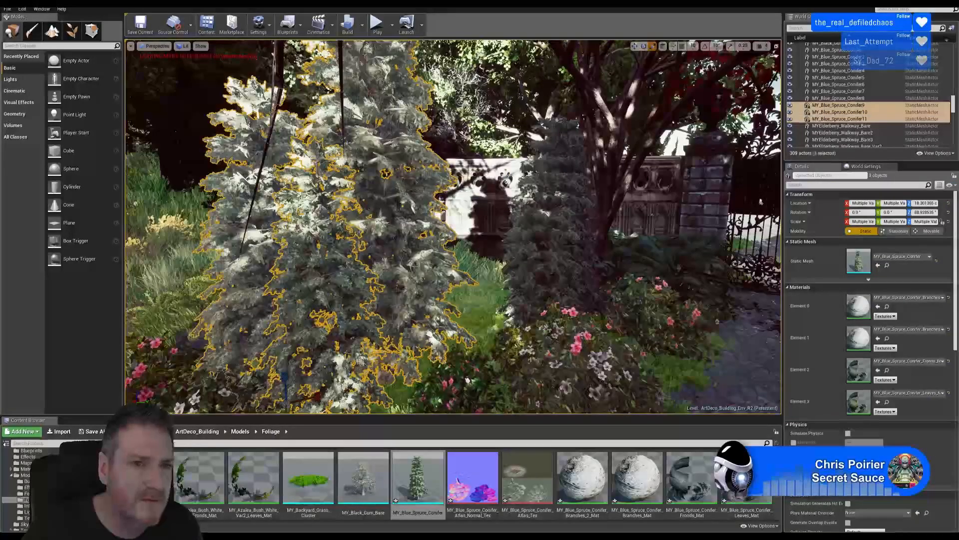
click(634, 46)
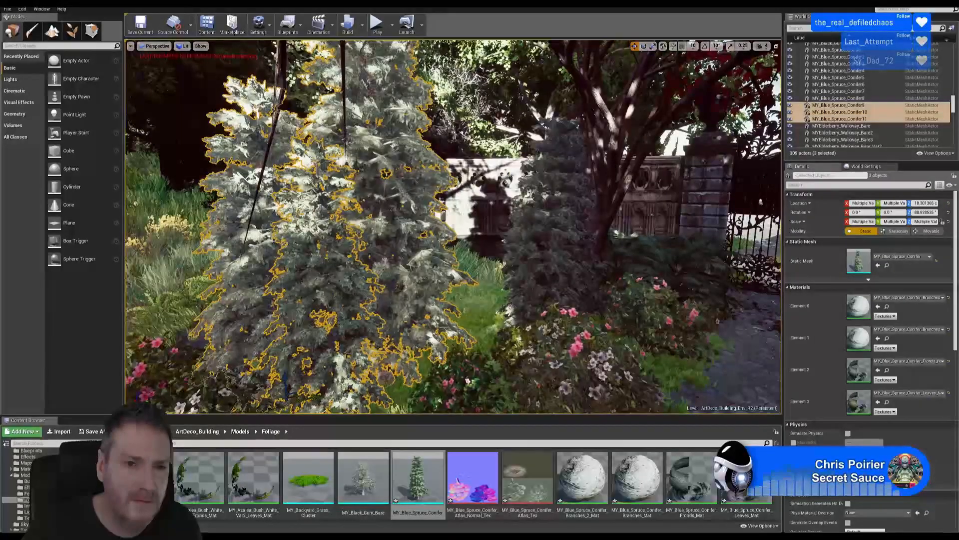
right_click(339, 276)
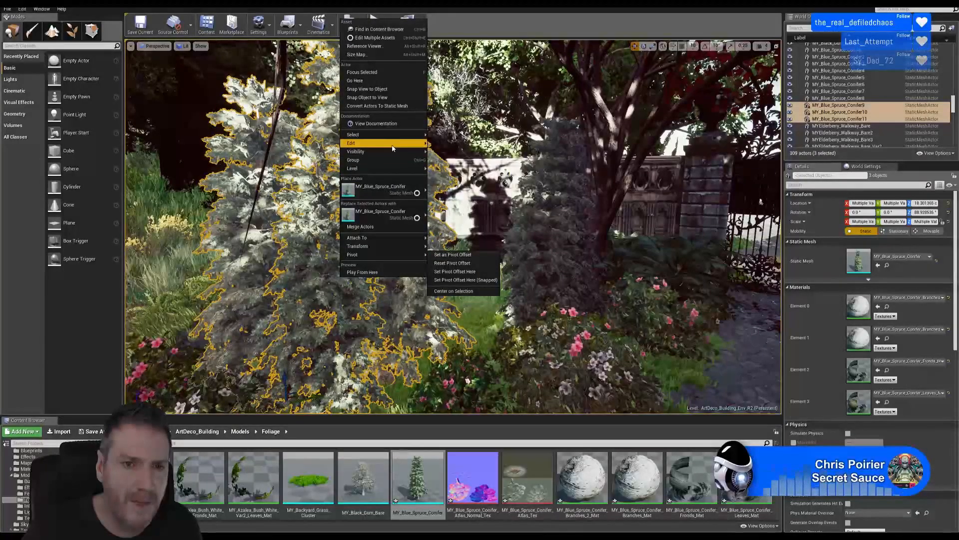
mouse_move(392, 146)
click(463, 177)
right_drag(450, 210, 402, 254)
drag(701, 265, 306, 286)
right_drag(293, 285, 350, 295)
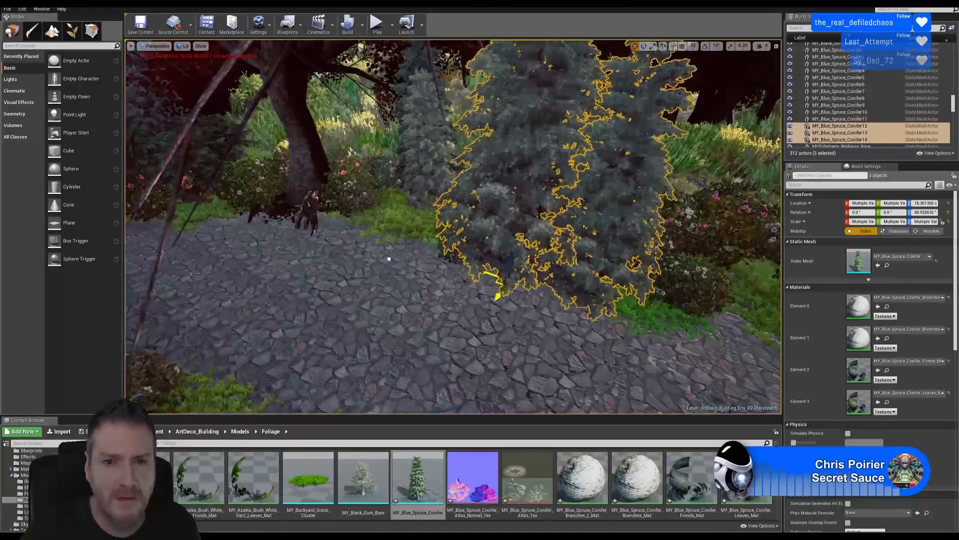
- Move the copied three-spruce cluster off the path edge and place it behind the azaleas near the stone steps
drag(539, 317, 595, 251)
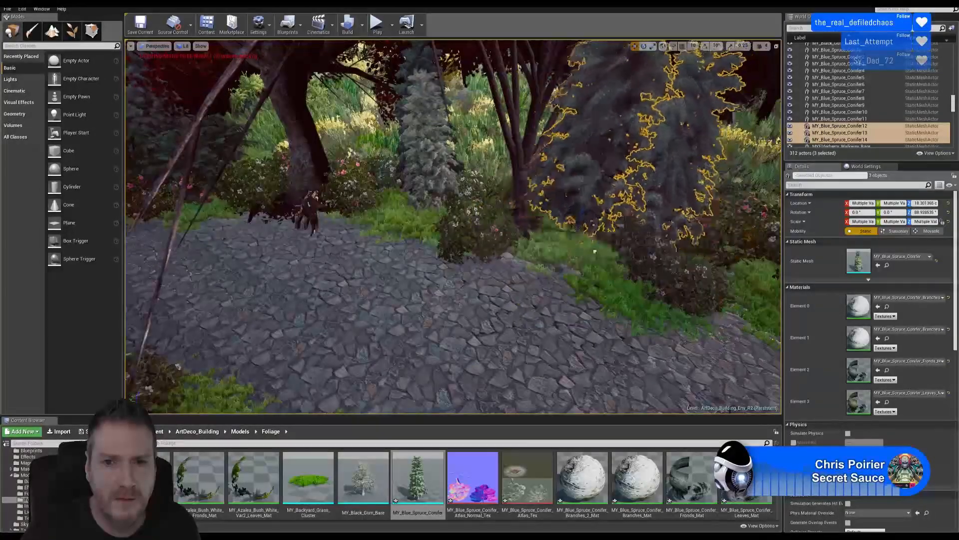
right_drag(605, 235, 650, 238)
right_drag(520, 240, 476, 255)
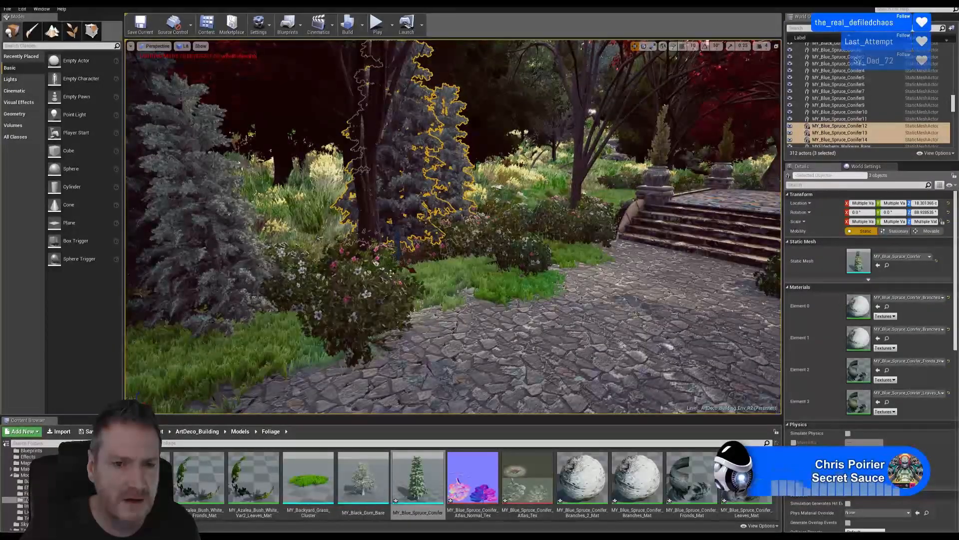
drag(445, 233, 508, 249)
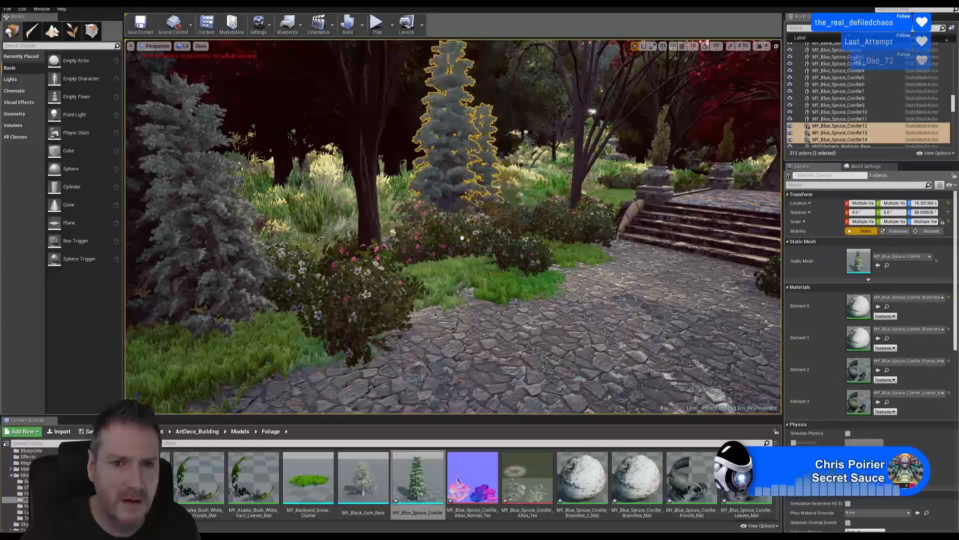
right_drag(508, 250, 472, 249)
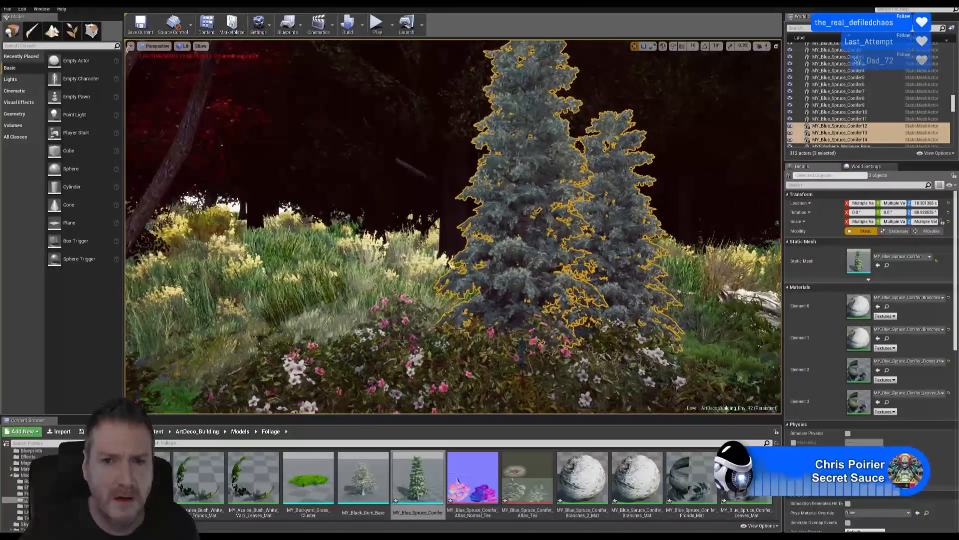
- Rotate the copied cluster around its vertical axis so the shorter spruces swing to the other side of the tallest one
click(644, 46)
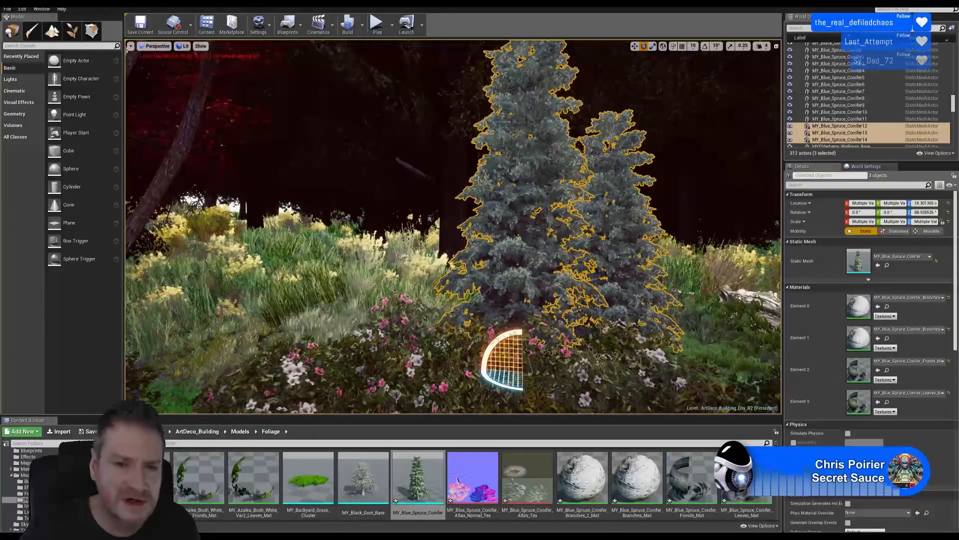
drag(503, 388, 435, 389)
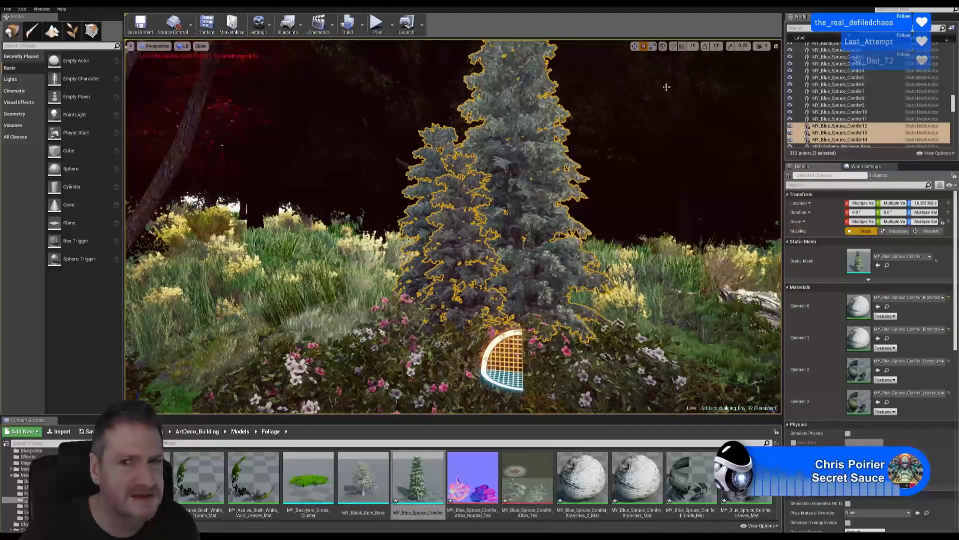
key(w)
right_drag(667, 87, 669, 173)
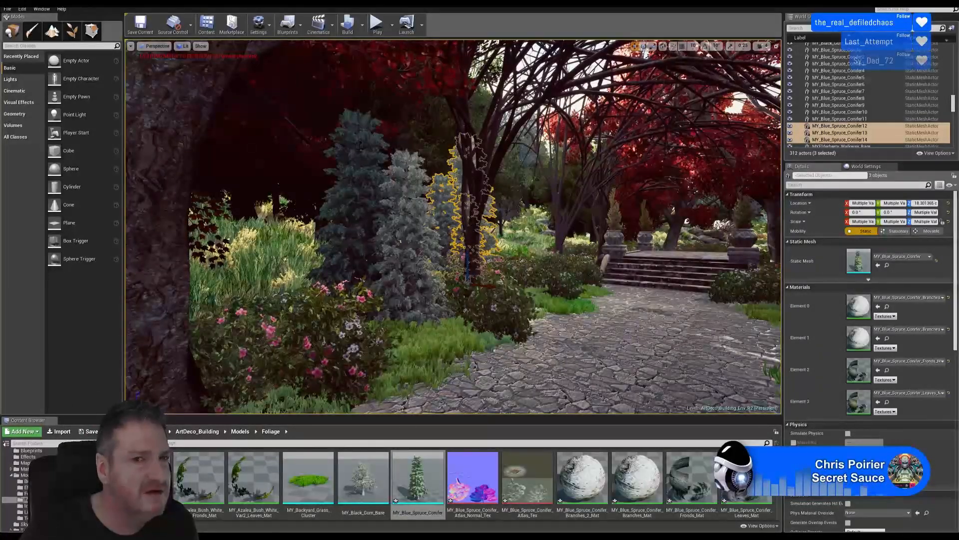
right_drag(454, 226, 473, 243)
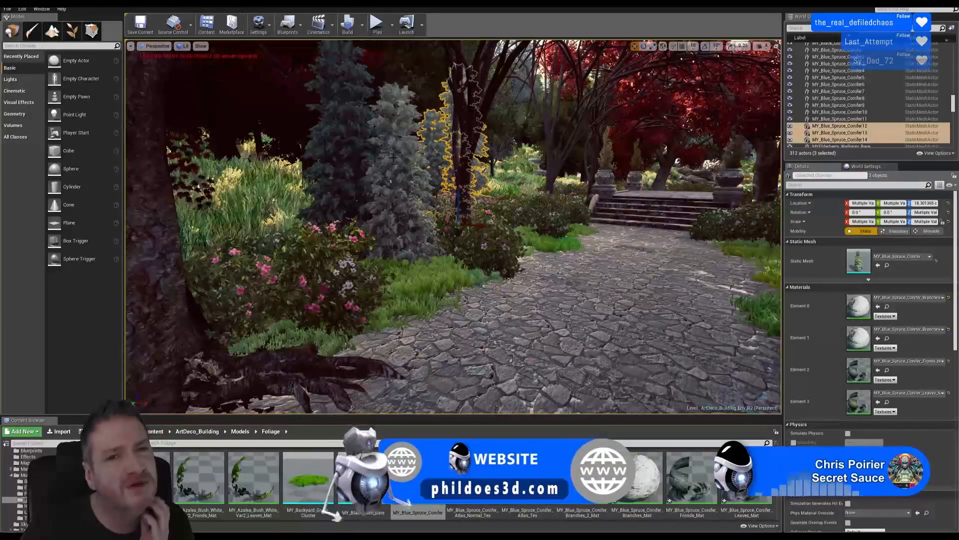
mouse_move(394, 158)
right_down()
mouse_move(477, 154)
mouse_move(360, 156)
mouse_move(280, 132)
mouse_move(330, 150)
mouse_move(393, 151)
right_up()
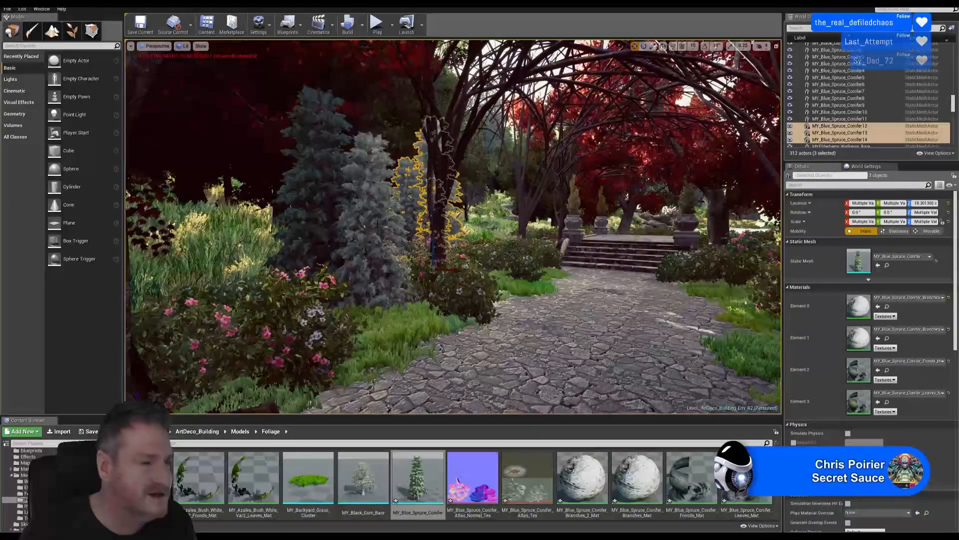
- Duplicate the selected three-spruce cluster that stands behind the azaleas along the stone path
mouse_move(388, 234)
right_down()
mouse_move(594, 246)
mouse_move(340, 249)
mouse_move(400, 249)
mouse_move(399, 263)
mouse_move(375, 239)
mouse_move(375, 359)
mouse_move(374, 259)
right_up()
mouse_move(450, 235)
right_down()
mouse_move(554, 210)
mouse_move(255, 217)
mouse_move(450, 217)
right_up()
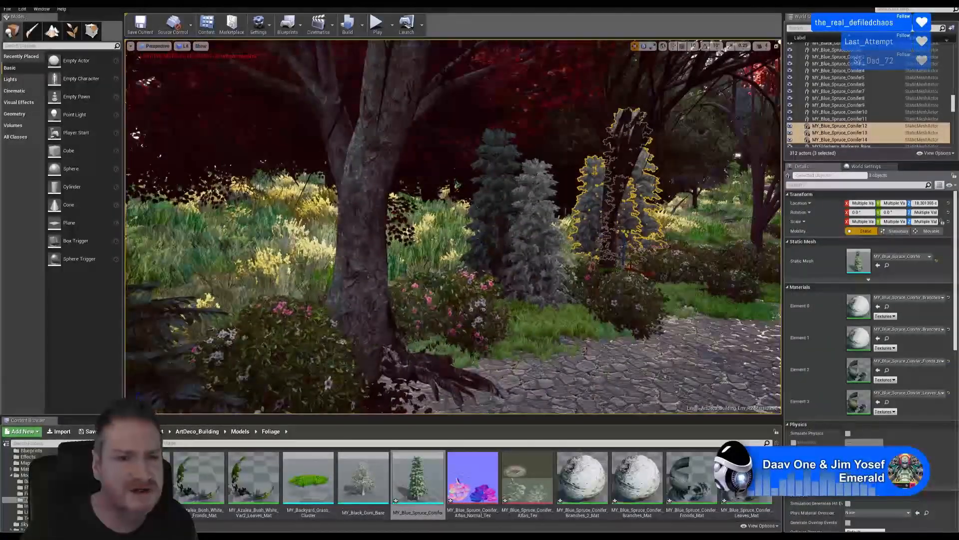
right_click(640, 193)
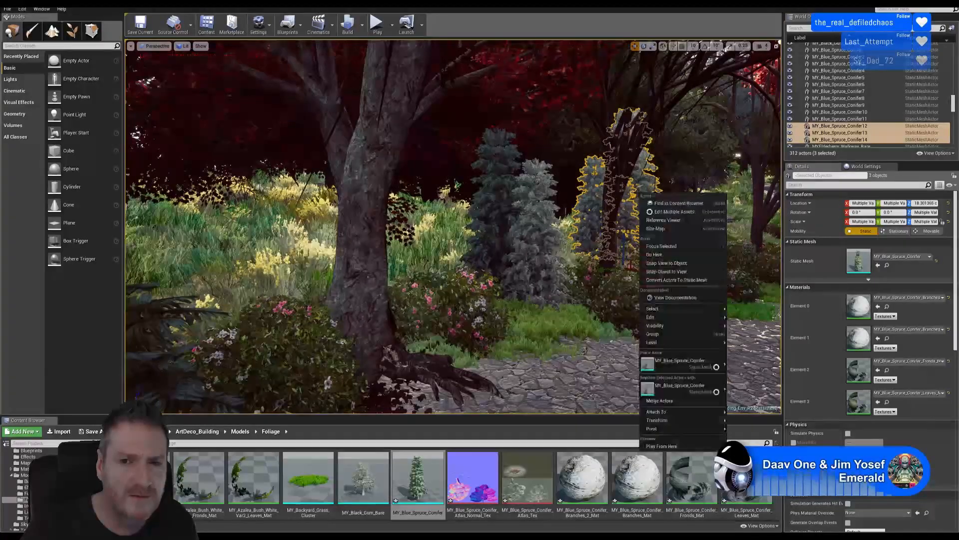
mouse_move(670, 317)
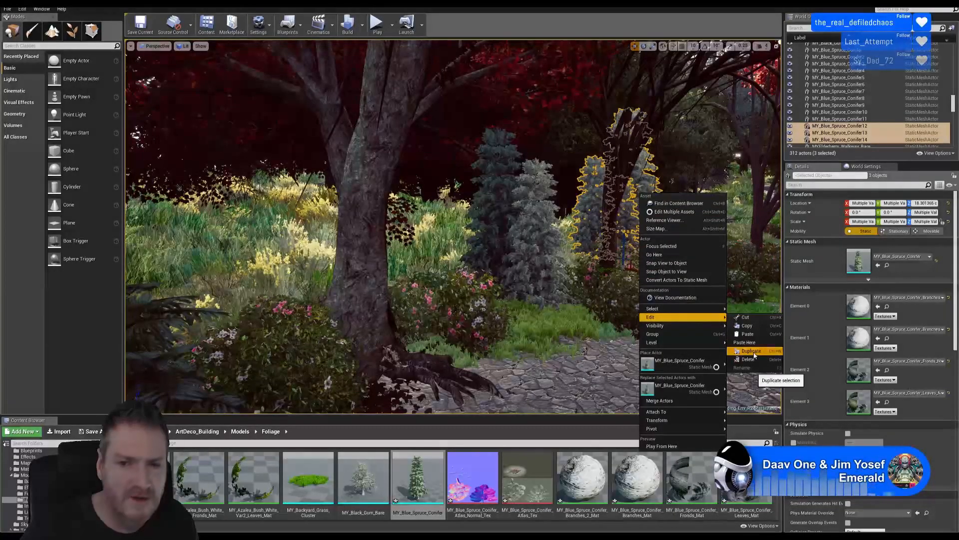
click(752, 343)
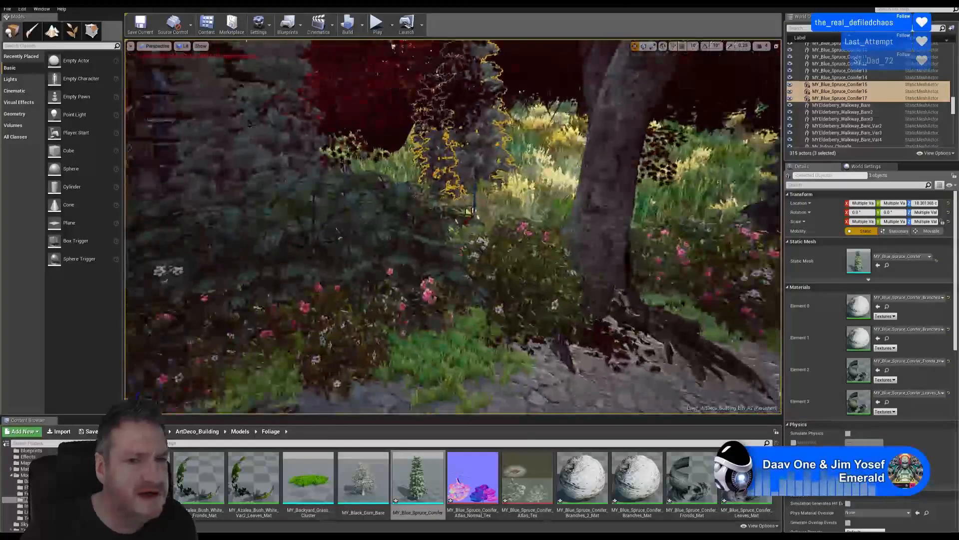
- Move the copied three-spruce cluster farther from the stone steps, behind the azaleas beside the large tree trunk with exposed roots
right_drag(452, 227, 312, 264)
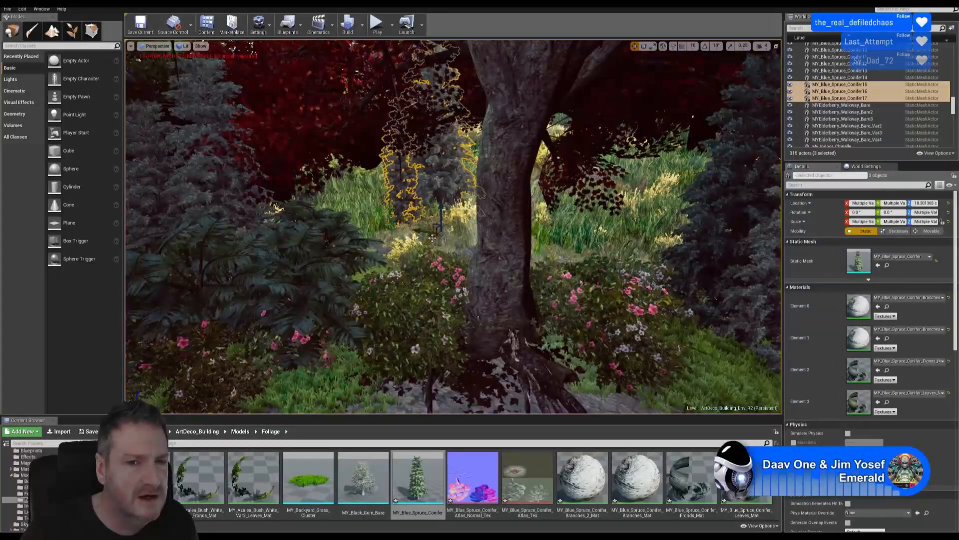
drag(403, 263, 380, 289)
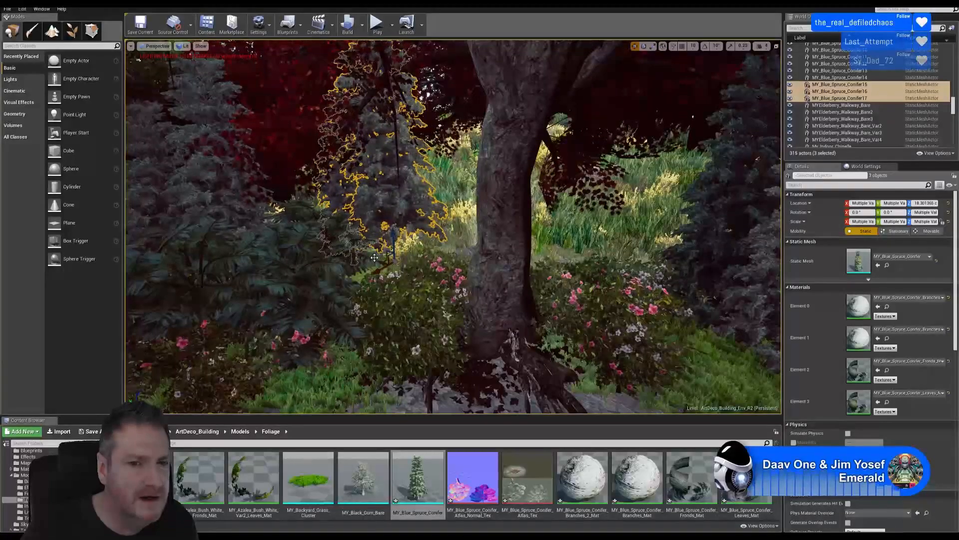
right_drag(375, 325, 590, 150)
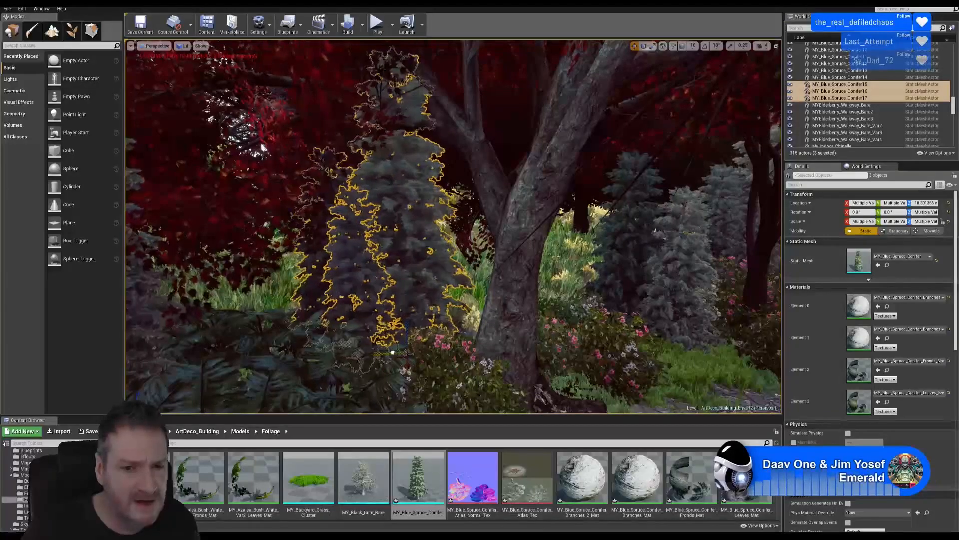
right_drag(398, 352, 325, 349)
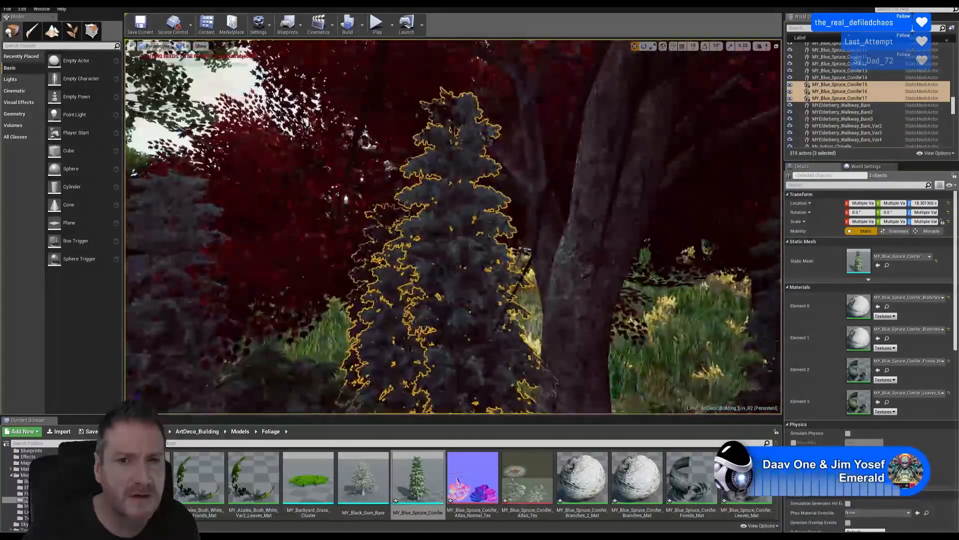
right_drag(325, 350, 274, 357)
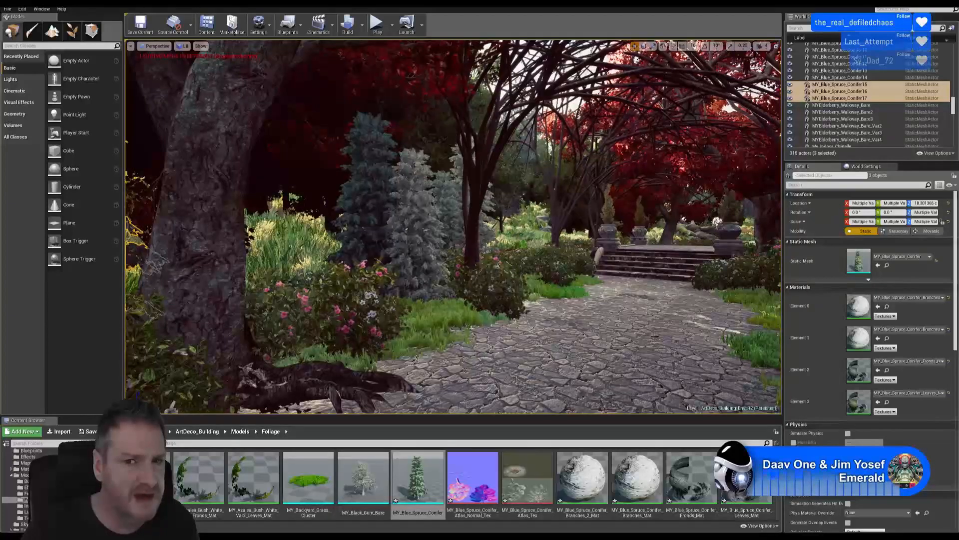
- Duplicate the three-spruce cluster beside the large tree trunk and move the copies along the path towards the stone steps
right_drag(453, 227, 390, 239)
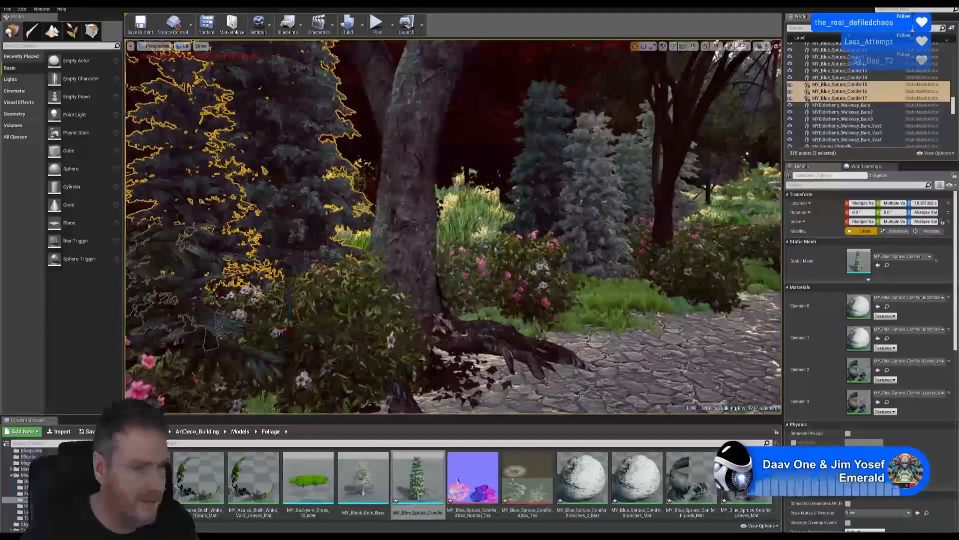
right_click(308, 190)
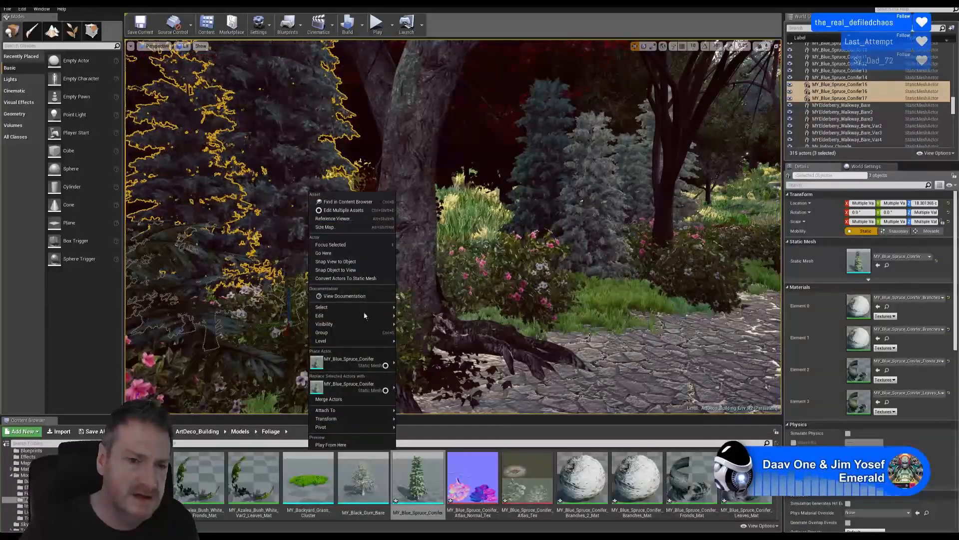
click(423, 334)
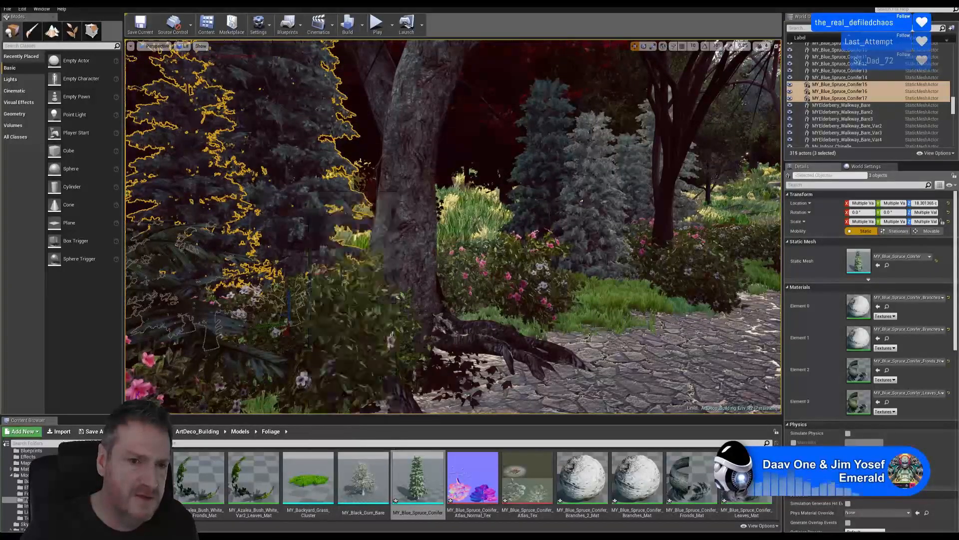
drag(266, 323, 639, 306)
right_drag(640, 306, 719, 307)
key(w)
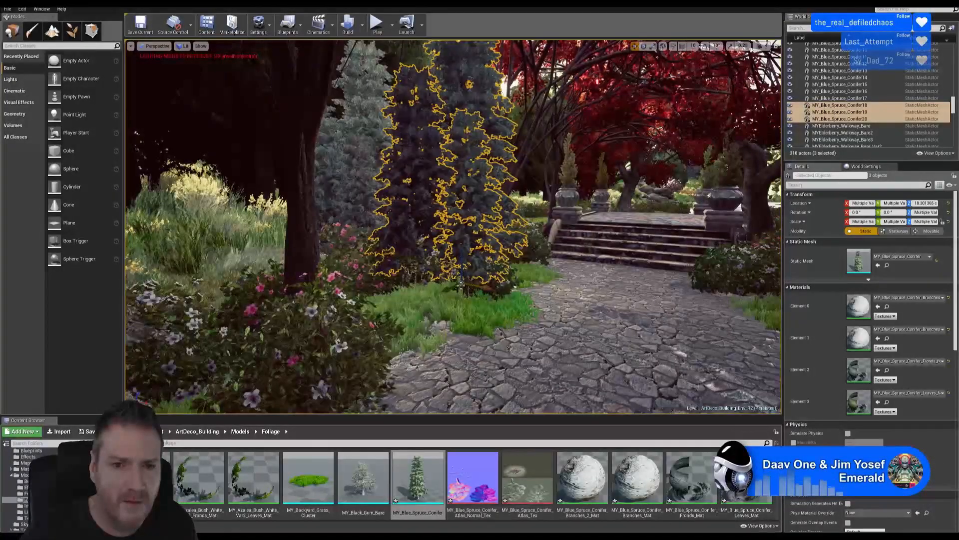
- Place the copied cluster behind the azaleas right beside the stone steps and raise it to a Z location of about 37.2
drag(447, 289, 540, 220)
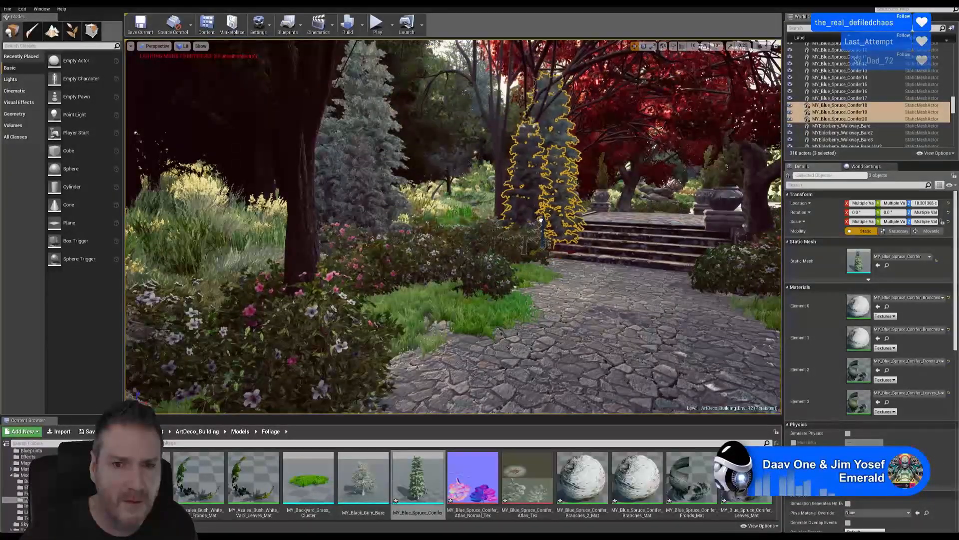
key(w)
right_drag(535, 224, 560, 227)
key(w)
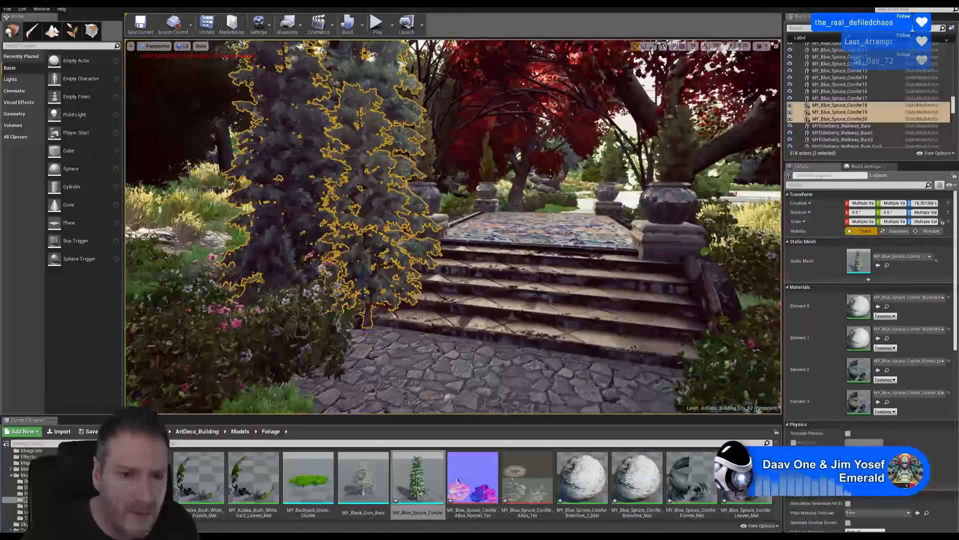
drag(375, 308, 345, 305)
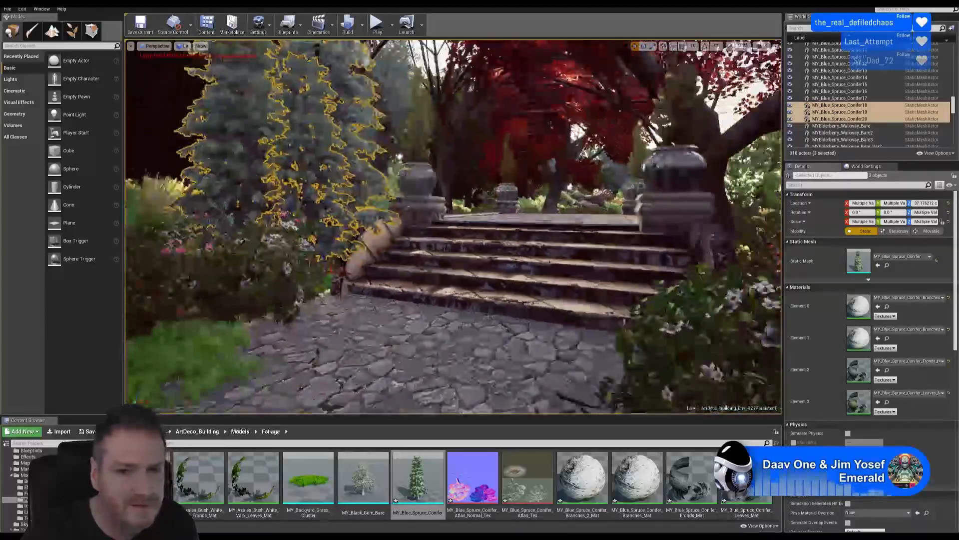
key(w)
right_drag(453, 227, 433, 228)
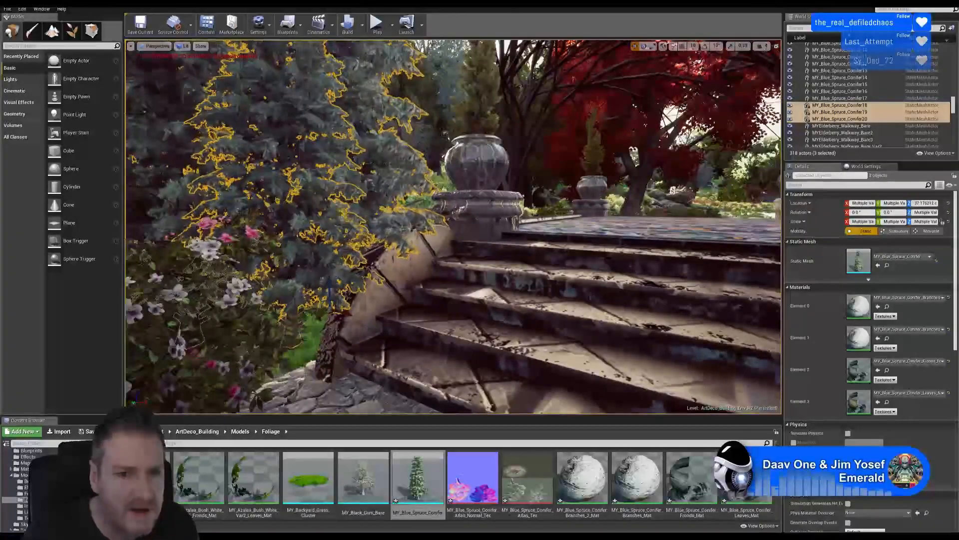
- Duplicate the three-spruce cluster beside the stone steps and move the copies straight across to the opposite side of the steps
key(s)
right_drag(401, 276, 457, 197)
key(s)
right_drag(452, 226, 439, 239)
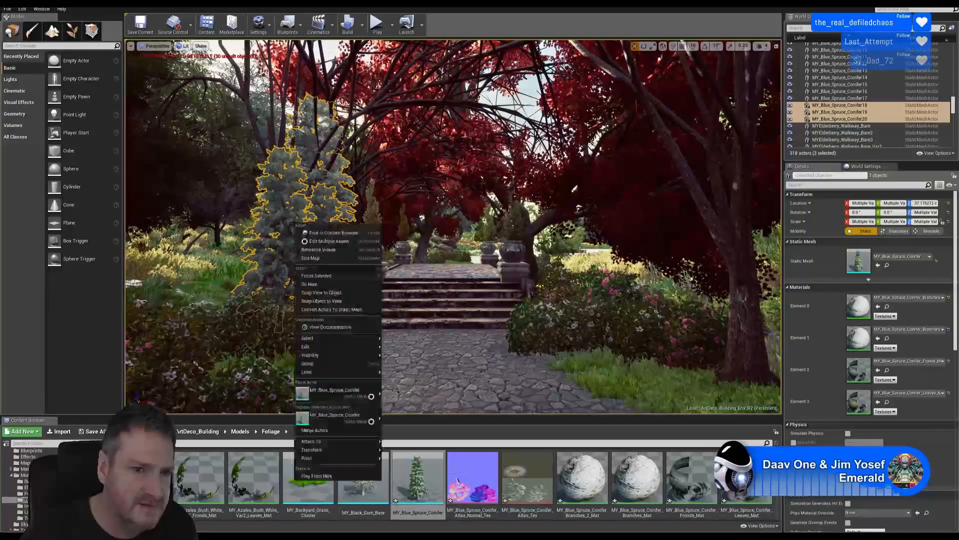
right_click(294, 223)
mouse_move(344, 338)
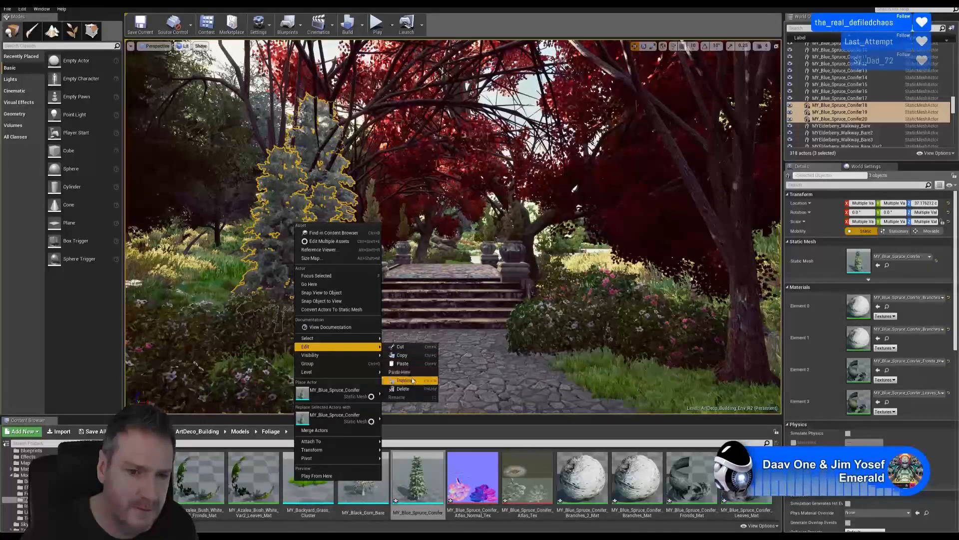
click(416, 372)
drag(339, 320, 590, 308)
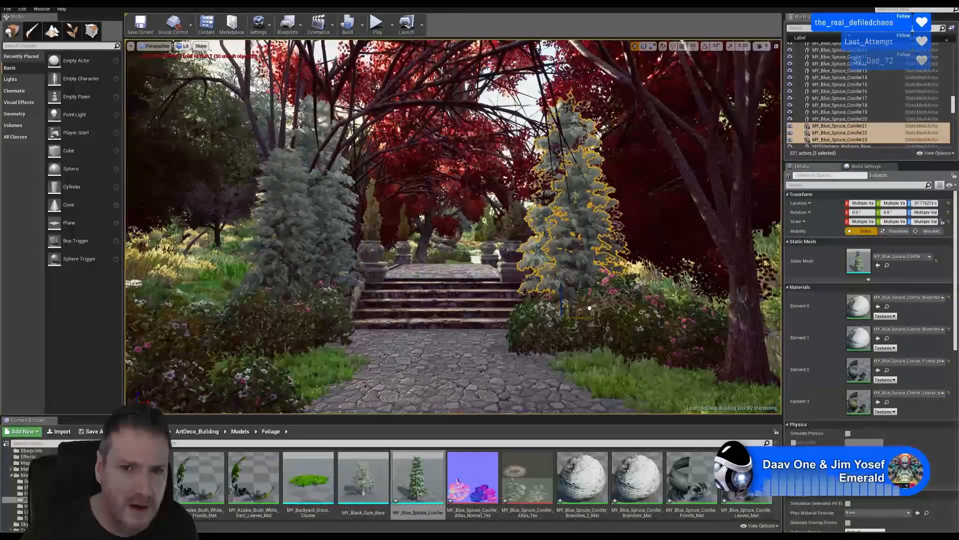
- Rotate the copied cluster around its vertical axis and settle it behind the azaleas beside the steps at a Z location of about 78.5
click(643, 46)
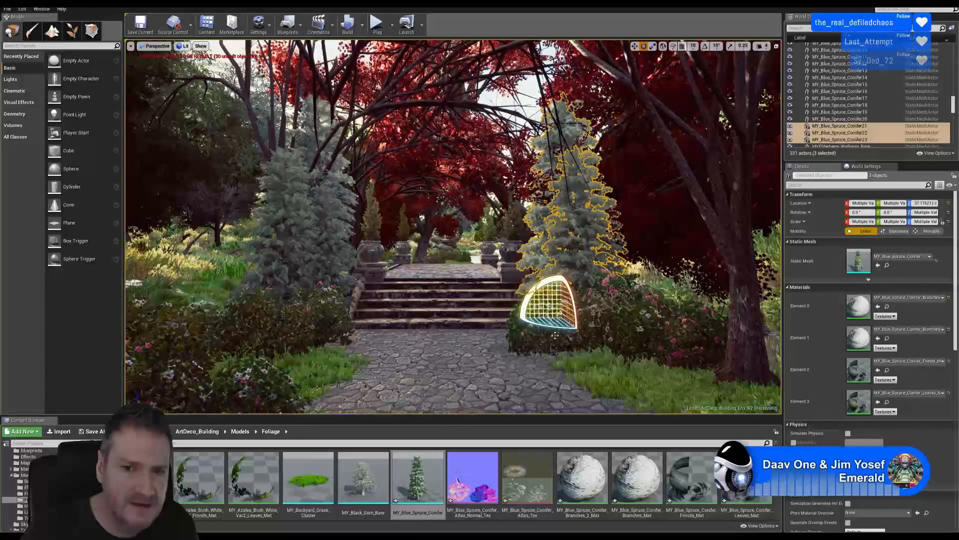
drag(543, 325, 560, 325)
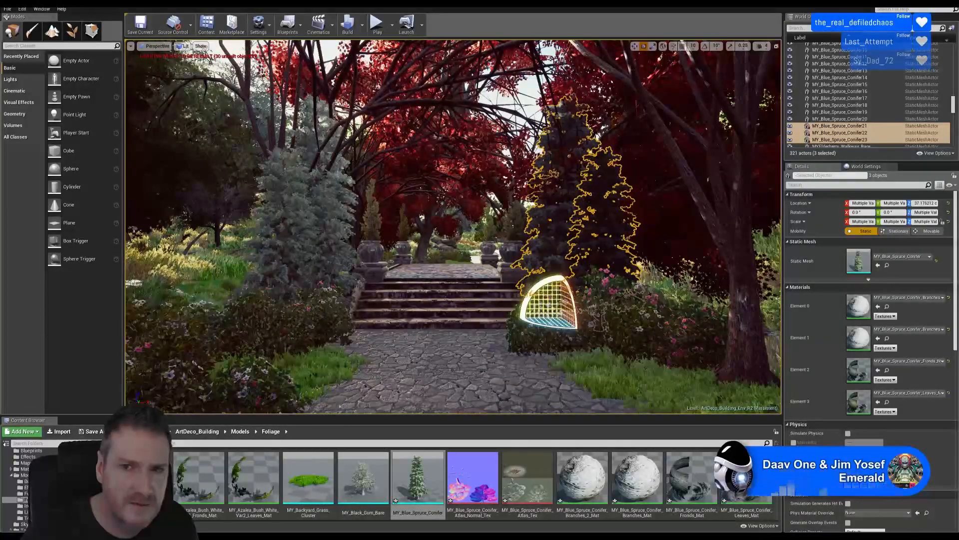
right_drag(440, 299, 520, 299)
key(w)
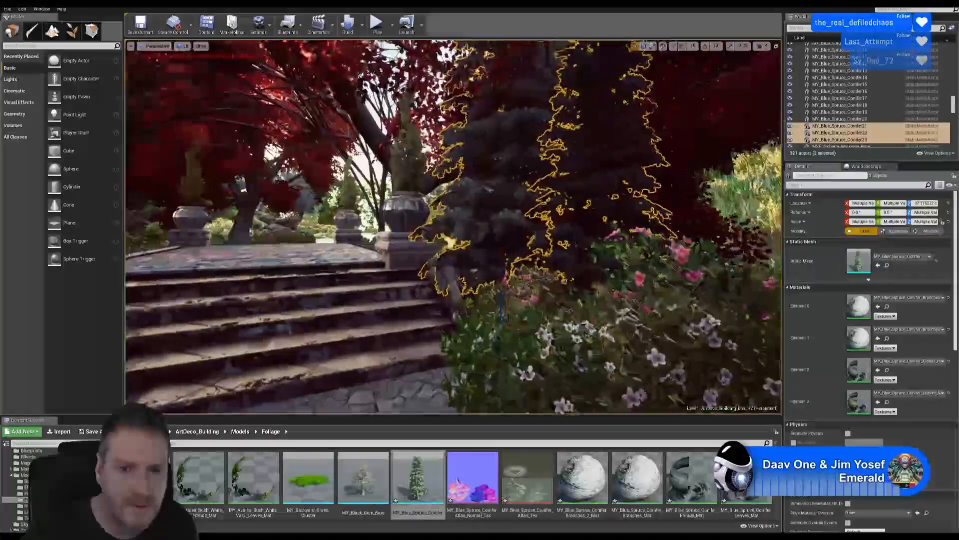
right_drag(440, 325, 437, 326)
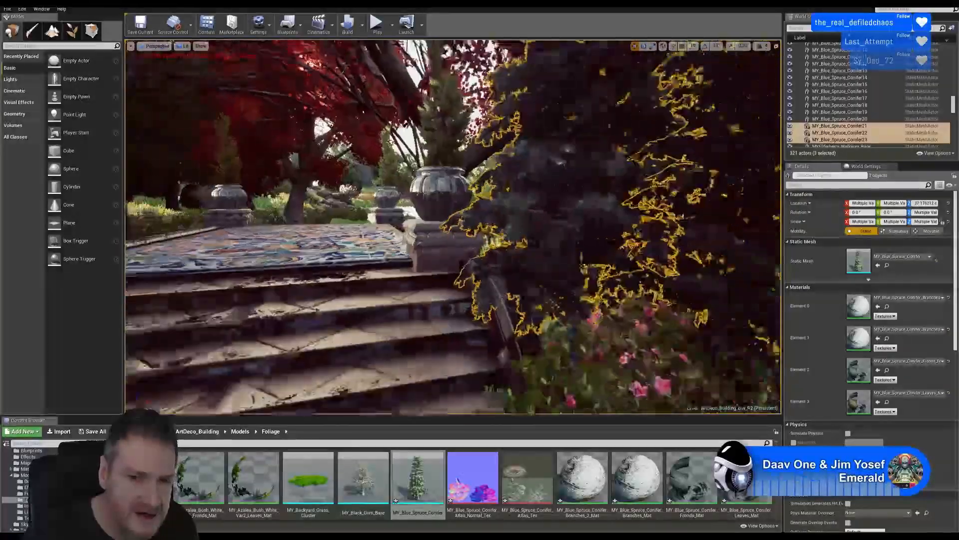
drag(559, 322, 564, 322)
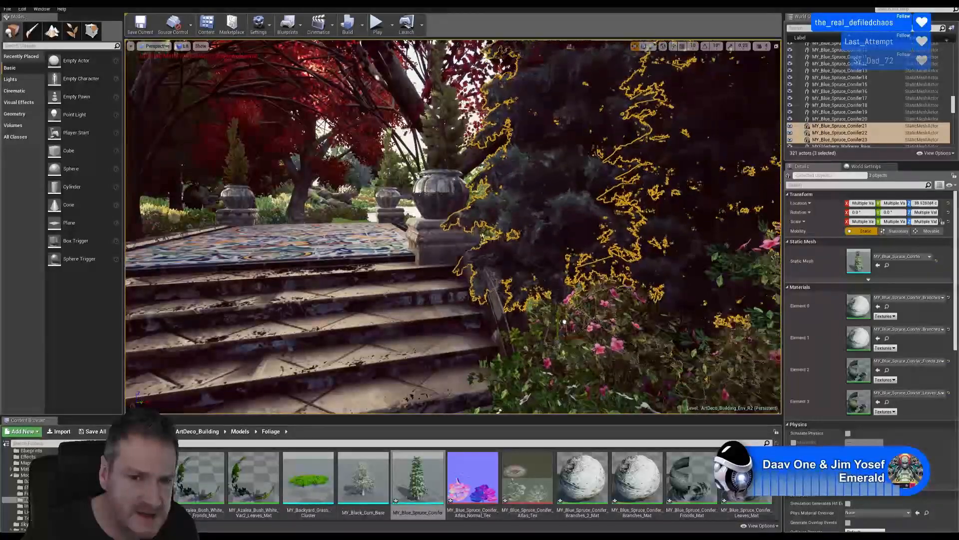
right_drag(567, 310, 405, 290)
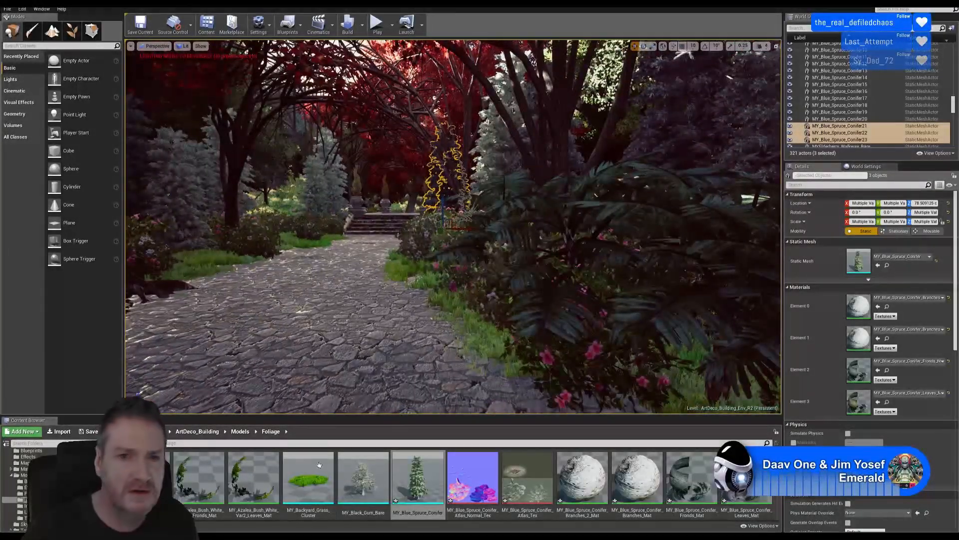
- Clear the selection and review the spruce clusters along both sides of the path up to the tiled terrace
key(Escape)
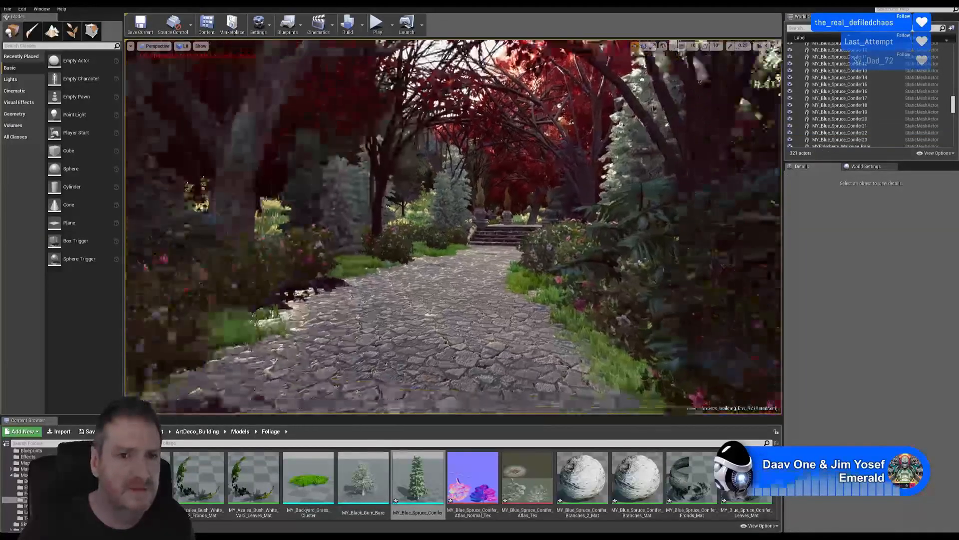
mouse_move(452, 240)
right_down()
mouse_move(407, 234)
mouse_move(439, 228)
right_up()
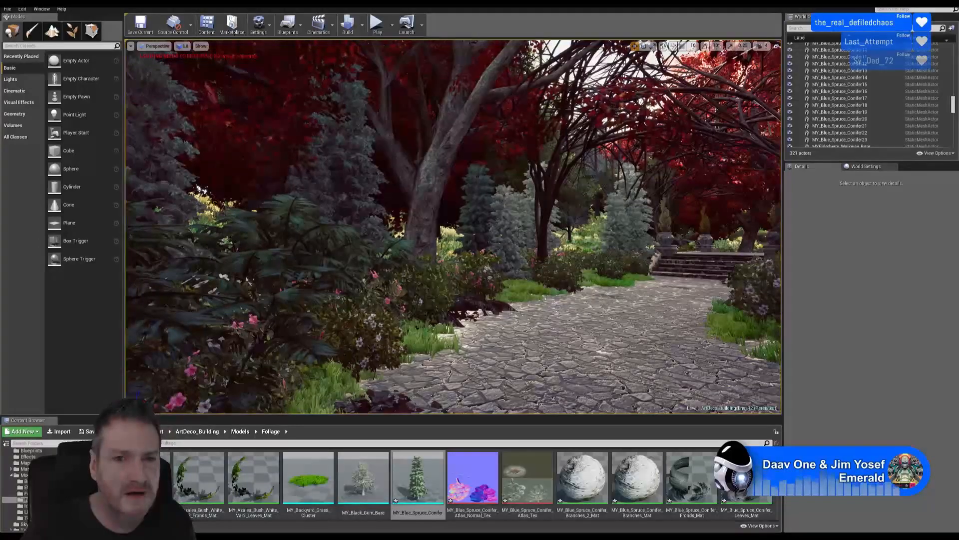
right_drag(453, 226, 350, 263)
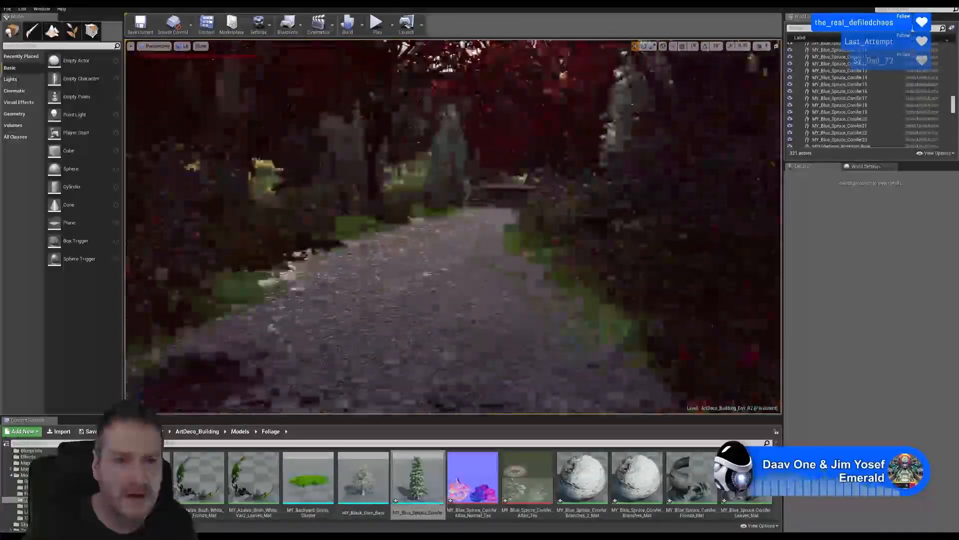
right_drag(453, 227, 370, 205)
right_drag(453, 227, 485, 200)
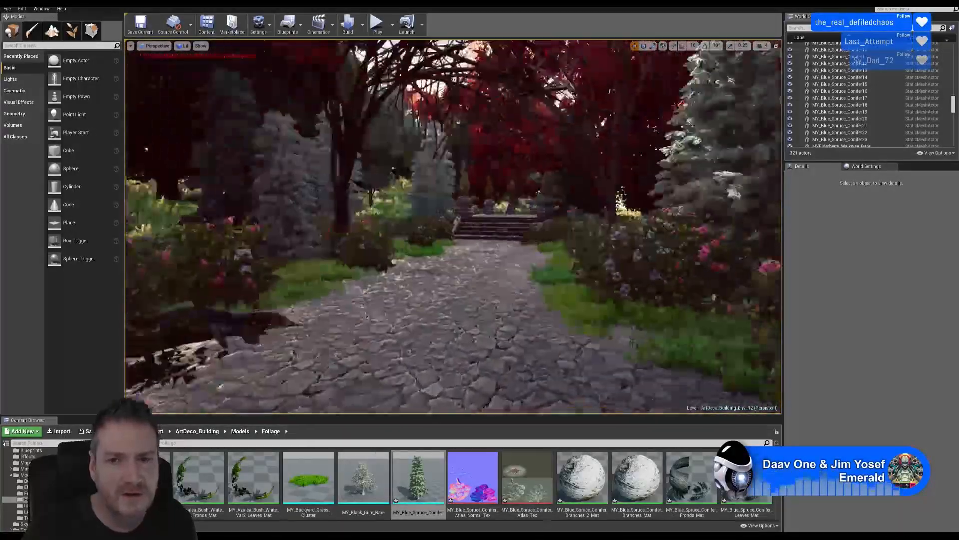
right_drag(453, 227, 385, 226)
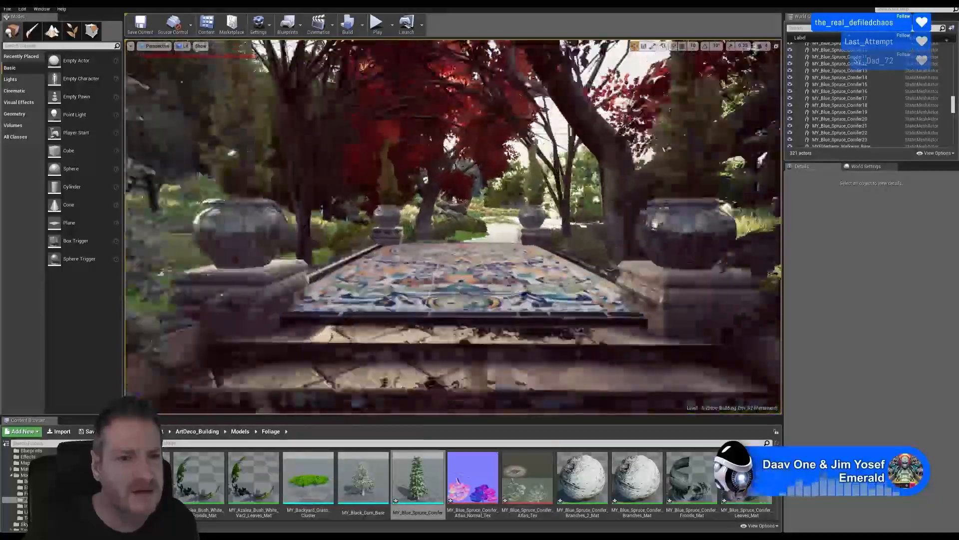
right_drag(453, 227, 350, 227)
right_drag(453, 227, 520, 227)
right_drag(454, 227, 550, 226)
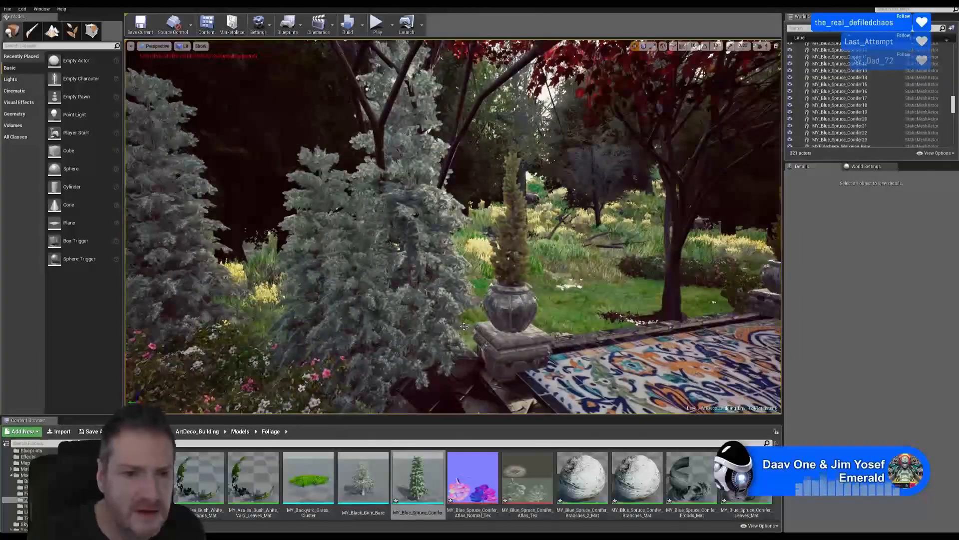
- Select all three spruces of the cluster between the azaleas and the stone planter at the steps and duplicate them
click(359, 250)
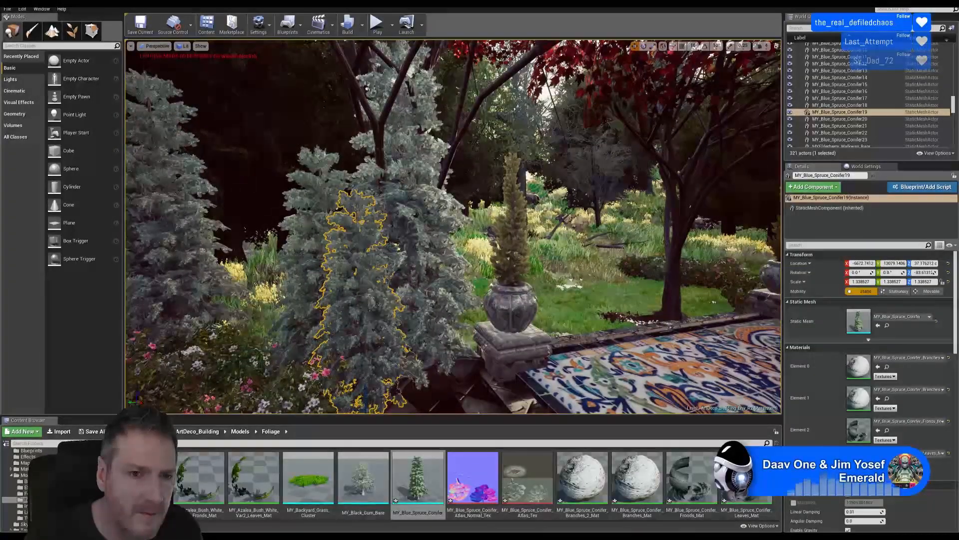
ctrl+click(313, 213)
ctrl+click(414, 219)
right_click(413, 218)
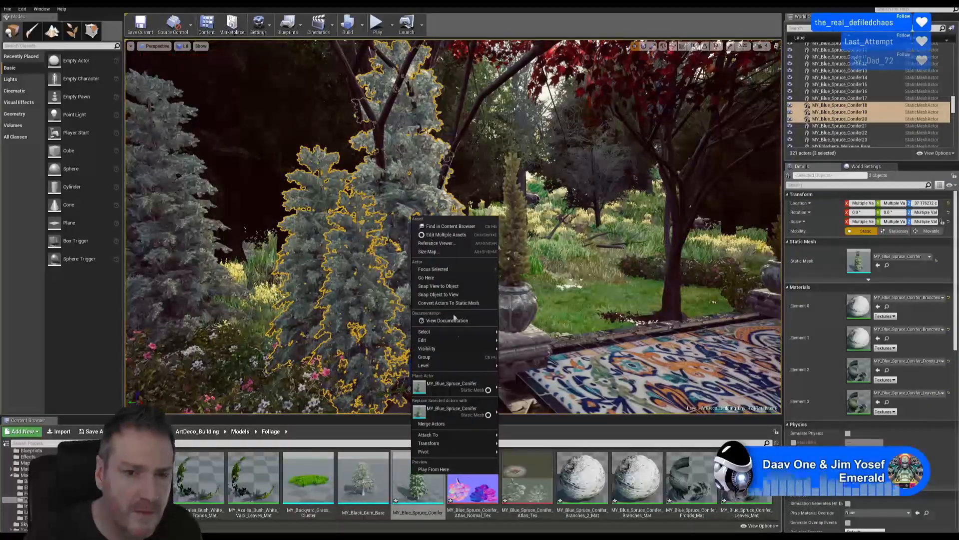
mouse_move(449, 340)
click(522, 373)
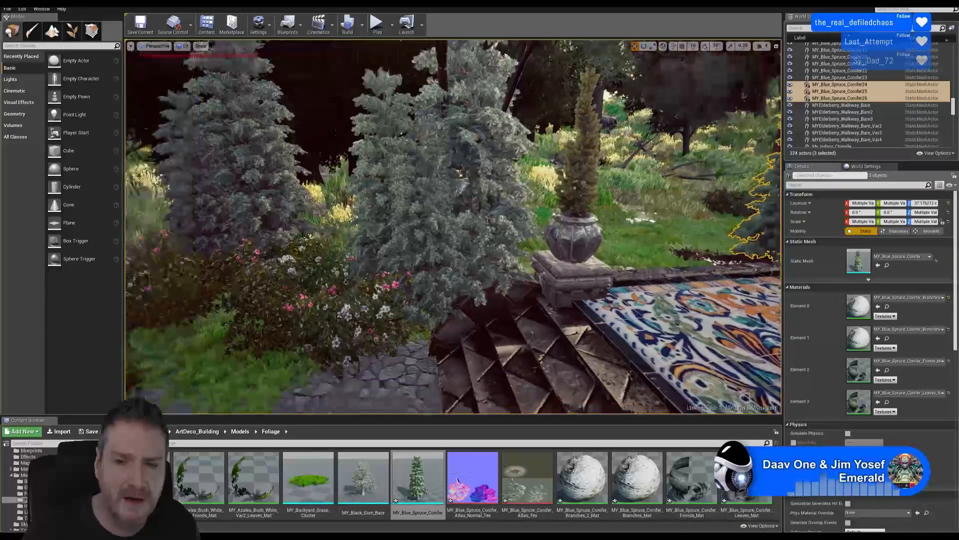
- Move the three duplicated spruces away from the terrace to the grass directly behind the azaleas beside the stone steps
right_drag(453, 227, 644, 230)
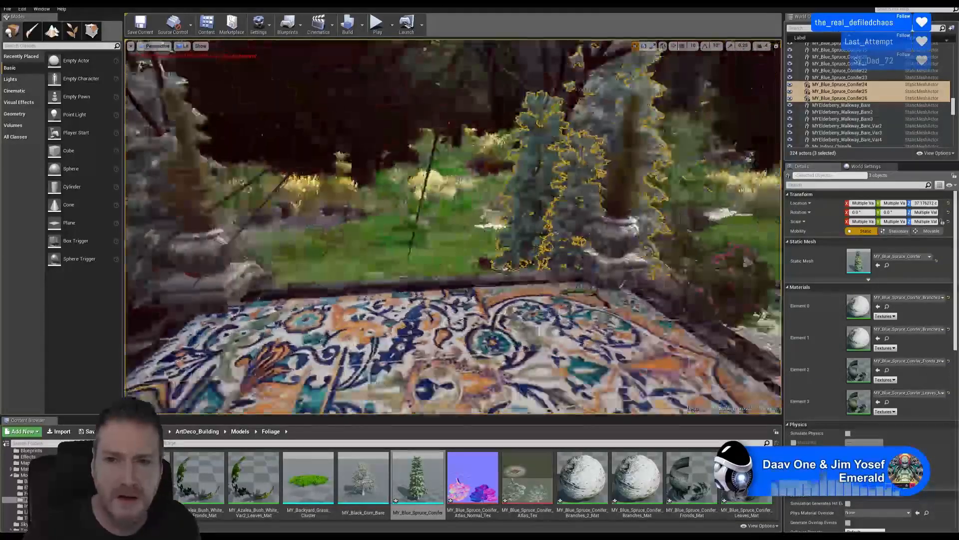
mouse_move(453, 227)
right_down()
mouse_move(769, 227)
mouse_move(468, 227)
right_up()
drag(350, 322, 304, 325)
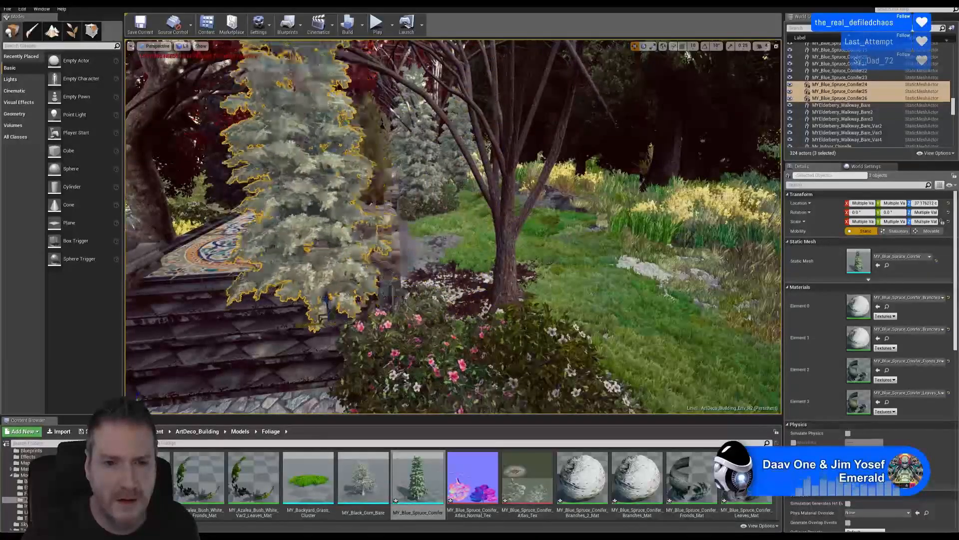
drag(478, 310, 442, 310)
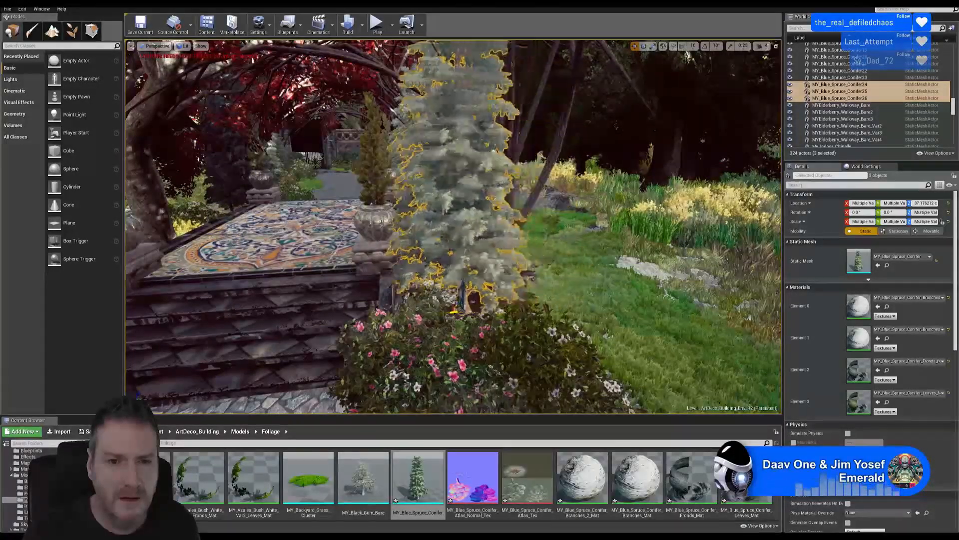
right_drag(597, 271, 590, 317)
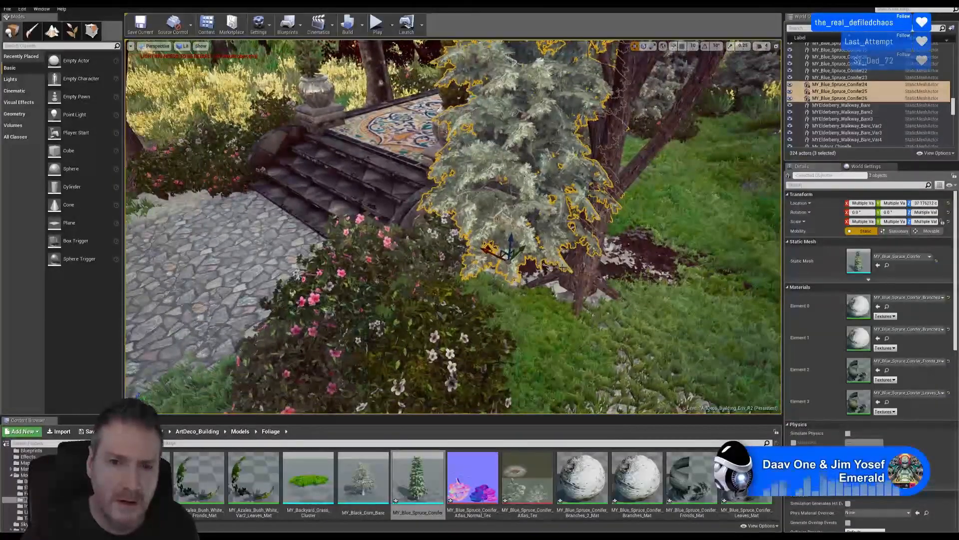
drag(487, 278, 482, 282)
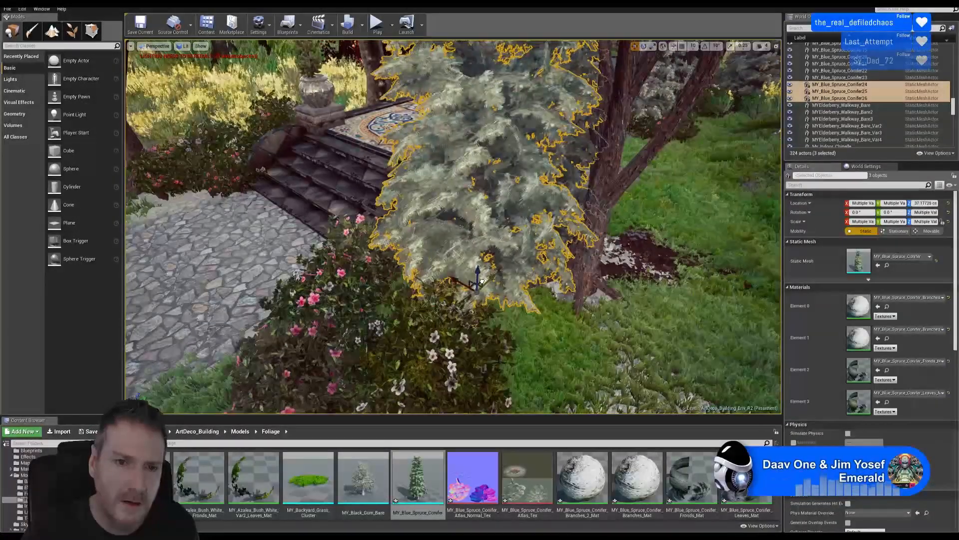
- Adjust the height of the spruce cluster behind the azaleas and check its base from several sides of the steps
right_drag(500, 361, 539, 356)
right_drag(465, 271, 430, 274)
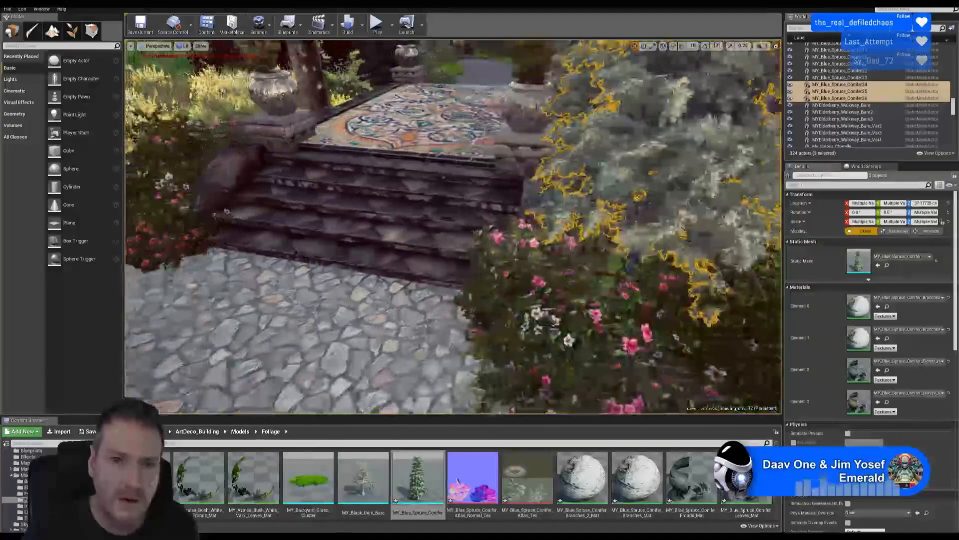
key(f)
right_drag(465, 240, 414, 285)
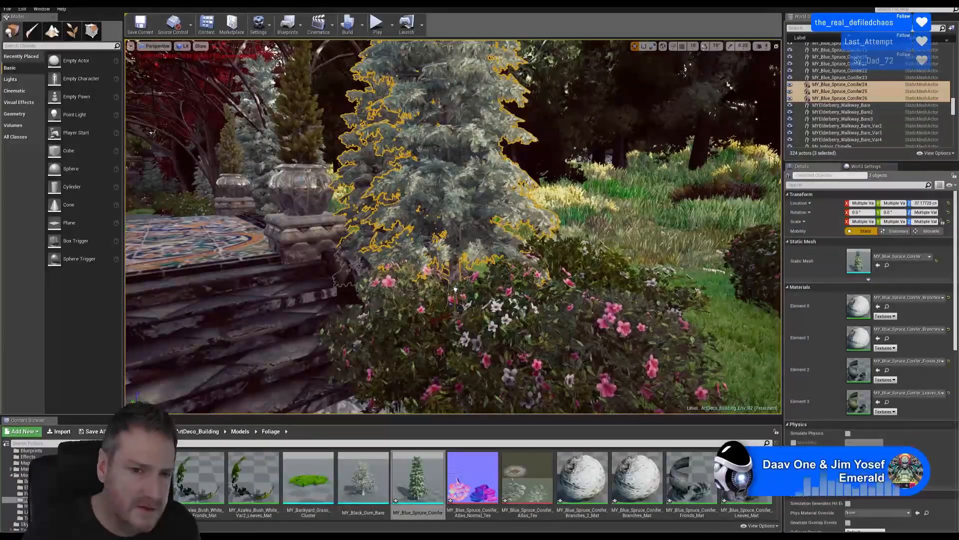
drag(455, 288, 459, 273)
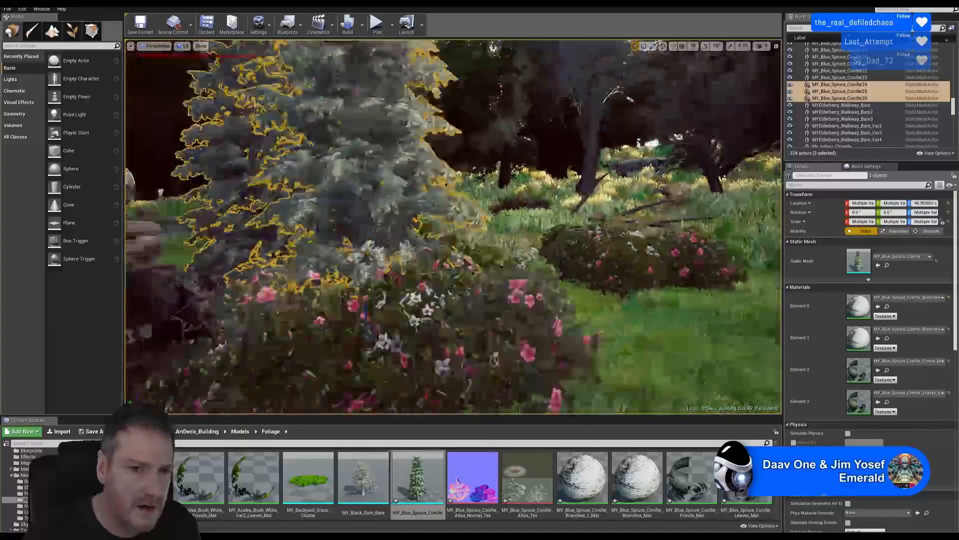
right_drag(459, 273, 409, 290)
right_drag(453, 227, 435, 233)
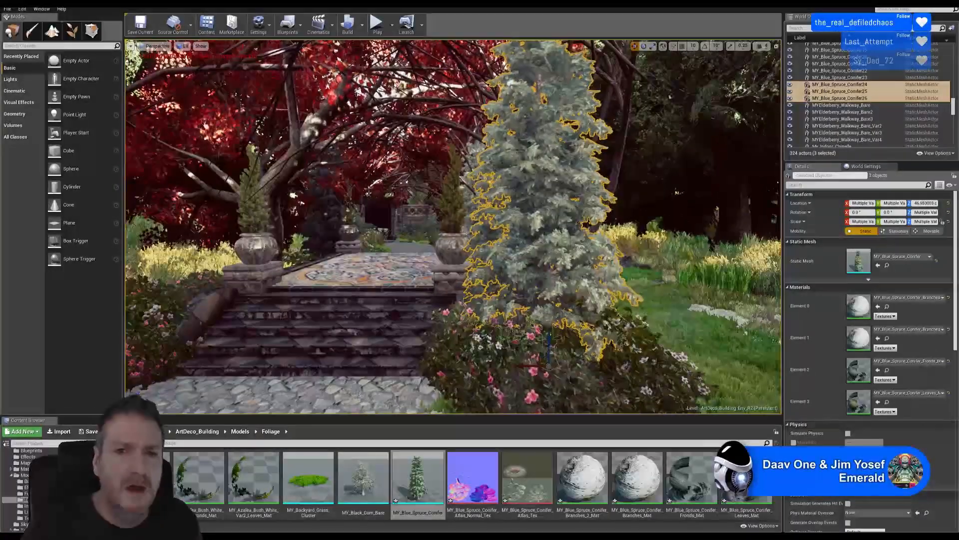
- Rotate the three-spruce cluster around its vertical axis and shift it slightly sideways behind the azaleas
click(644, 47)
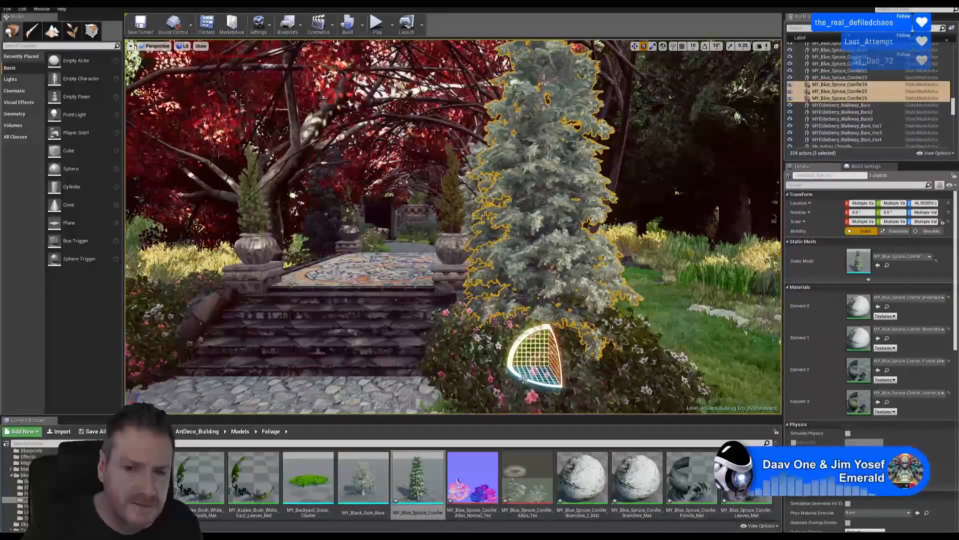
drag(492, 373, 561, 387)
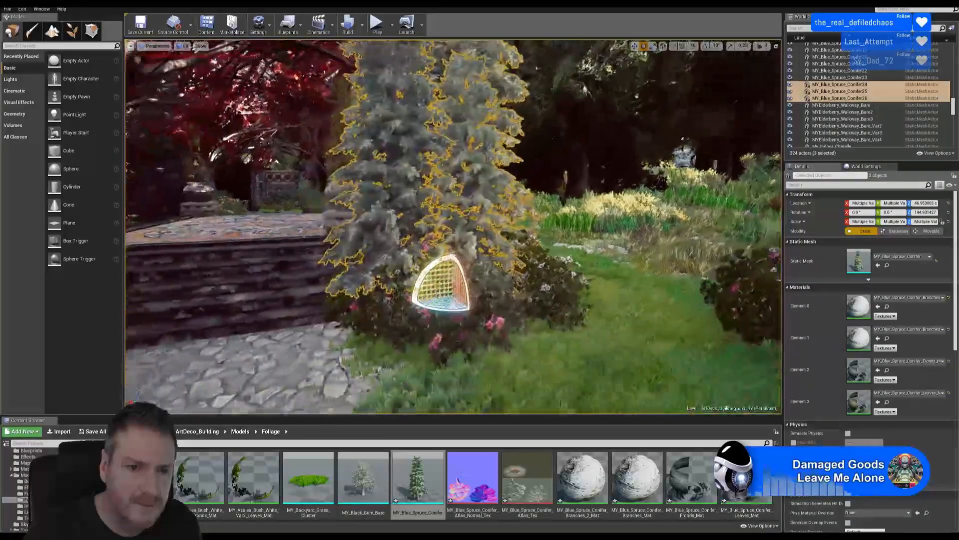
right_drag(561, 388, 546, 403)
key(w)
key(s)
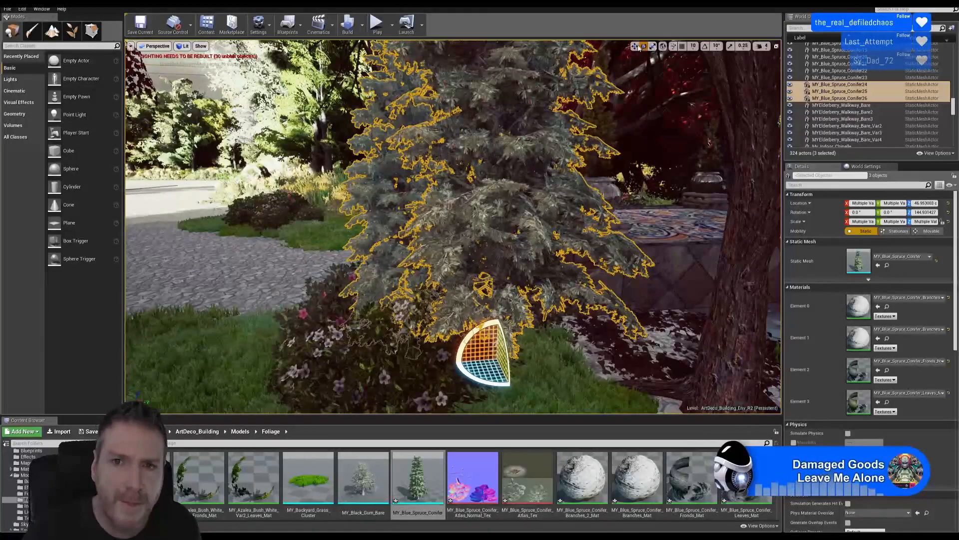
key(w)
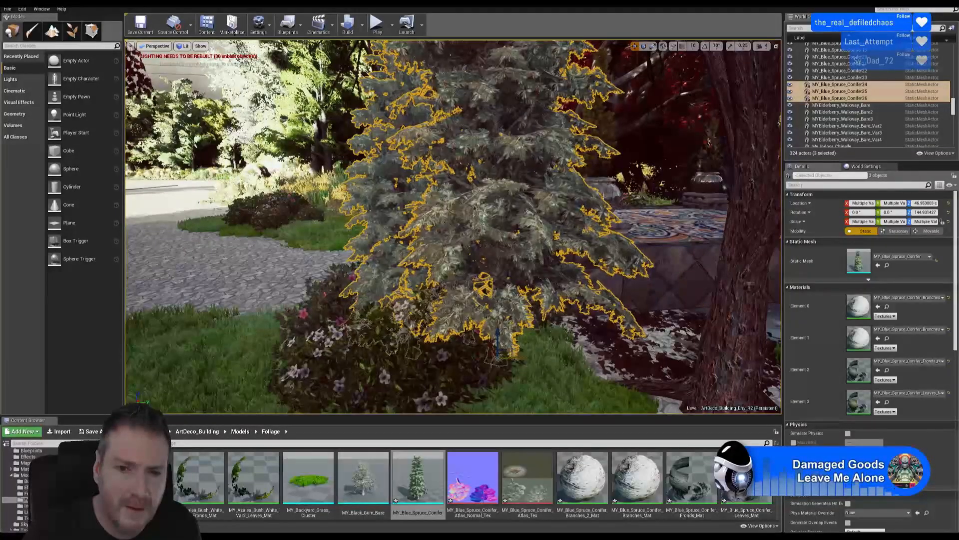
drag(533, 359, 582, 353)
- Duplicate the rotated three-spruce cluster and move the copies straight across the path to the opposite side of the steps
right_drag(582, 353, 593, 374)
key(a)
key(s)
right_click(571, 145)
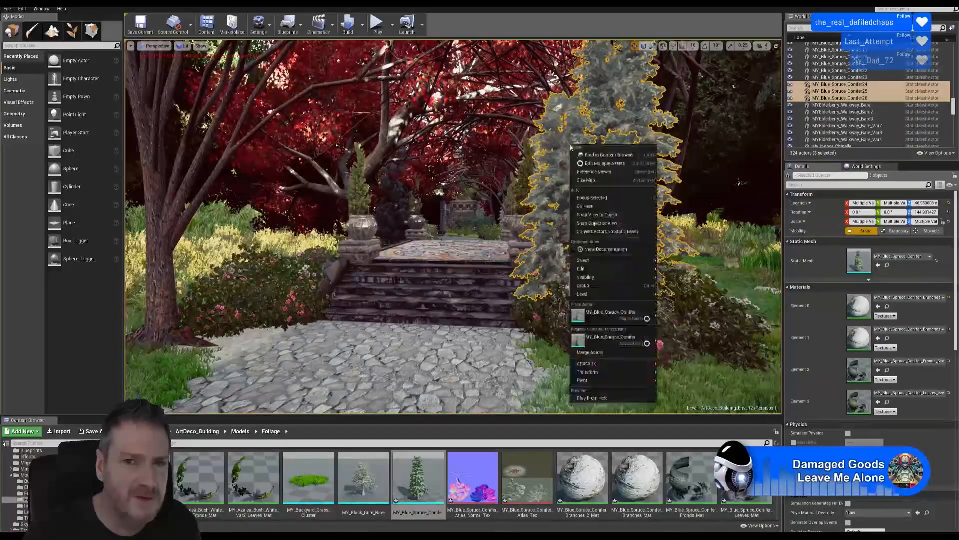
mouse_move(600, 268)
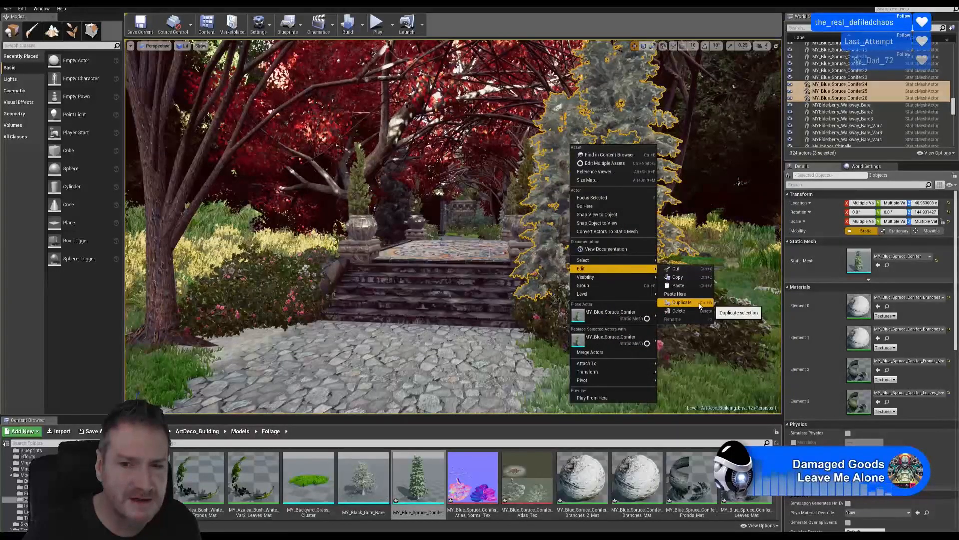
click(684, 301)
drag(610, 314, 265, 271)
right_drag(266, 271, 206, 294)
key(w)
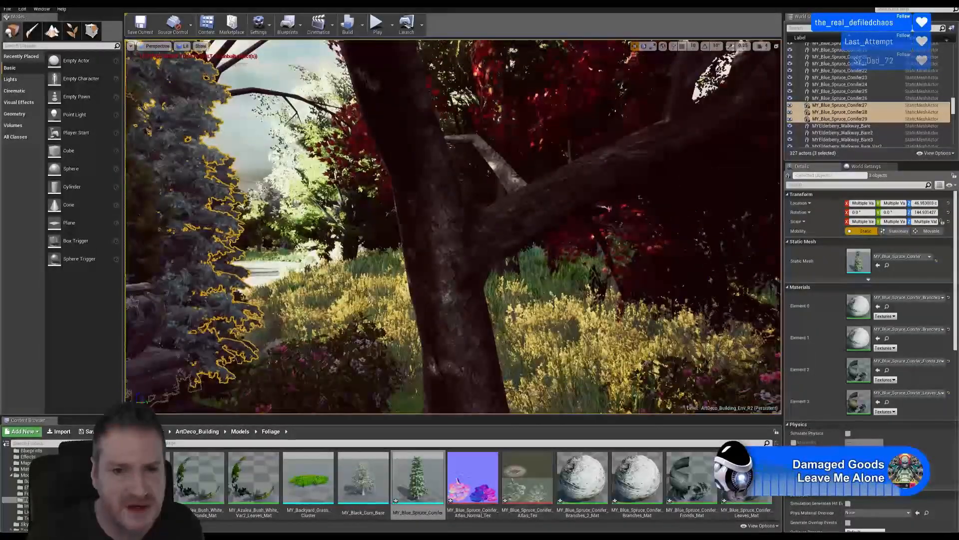
- Duplicate the three spruces beside the planter and move the copies across the tiled terrace onto the lawn along its long edge
right_drag(453, 311, 502, 320)
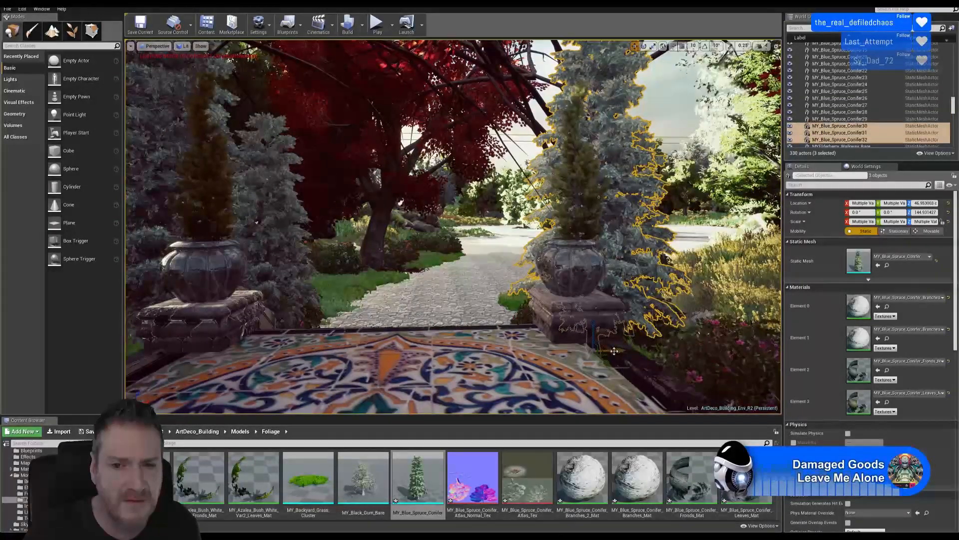
right_drag(162, 349, 100, 350)
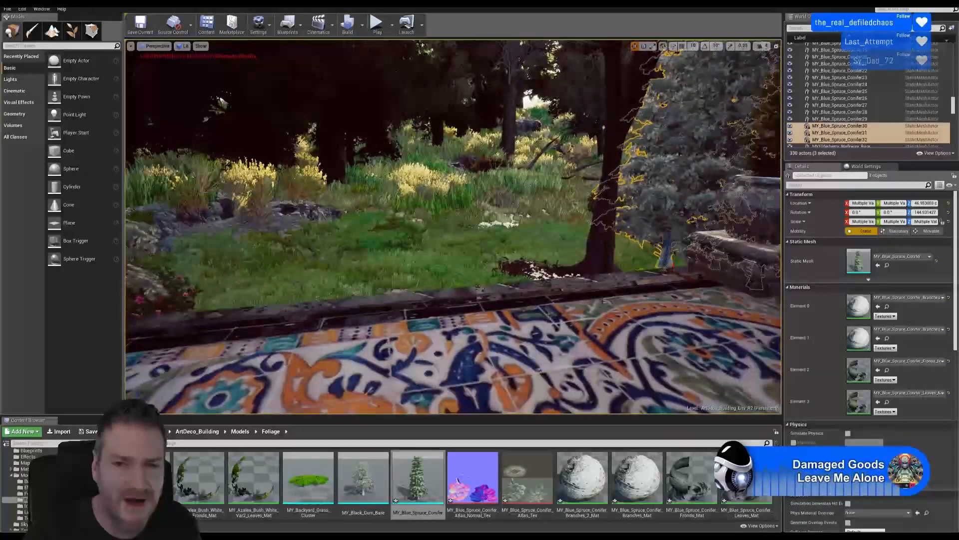
drag(645, 271, 408, 273)
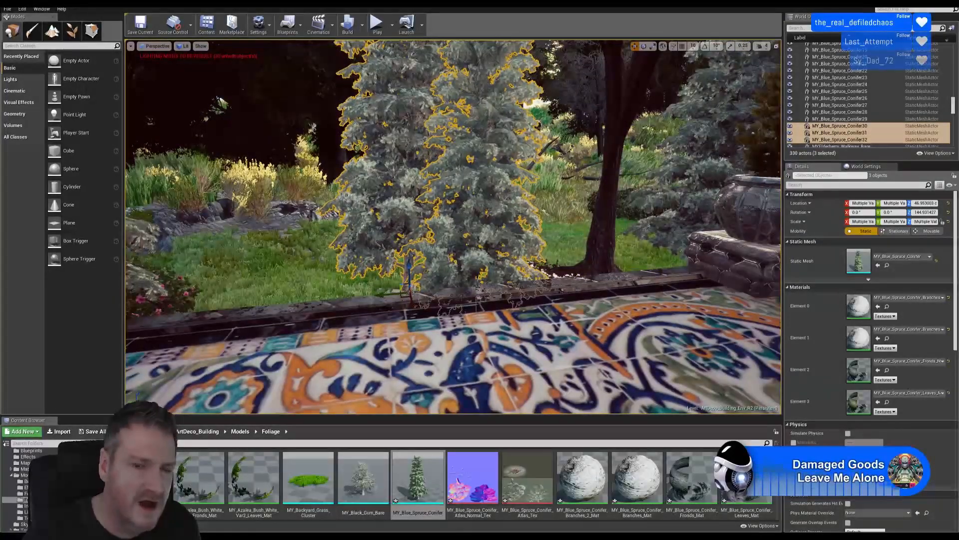
right_drag(350, 280, 284, 300)
drag(521, 248, 504, 206)
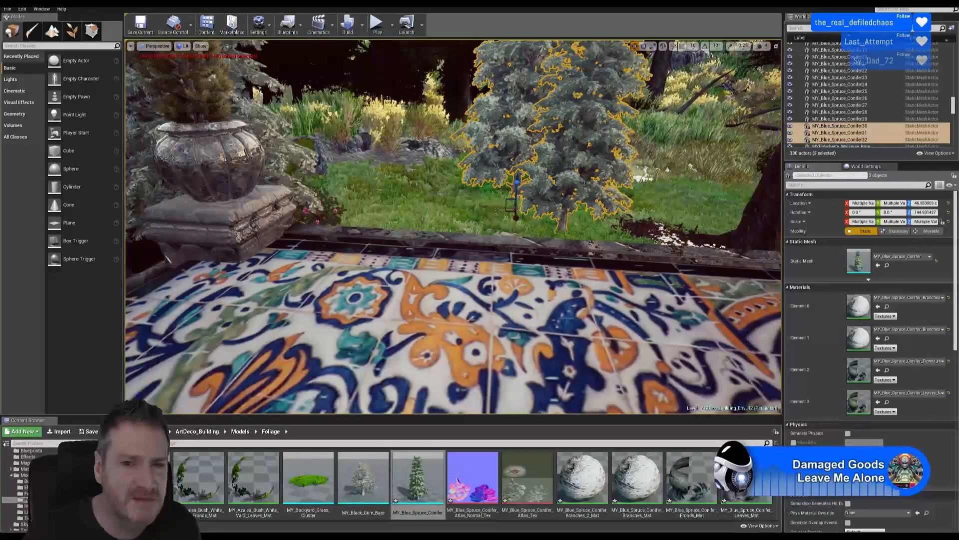
- Review the new lawn cluster from the terrace and shift it along the terrace edge toward the bare-trunked tree
right_drag(476, 210, 345, 193)
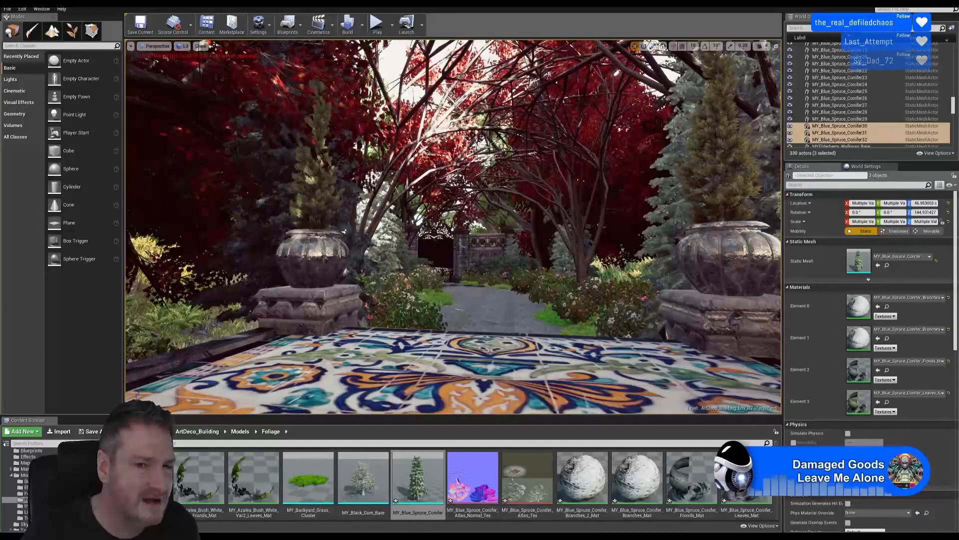
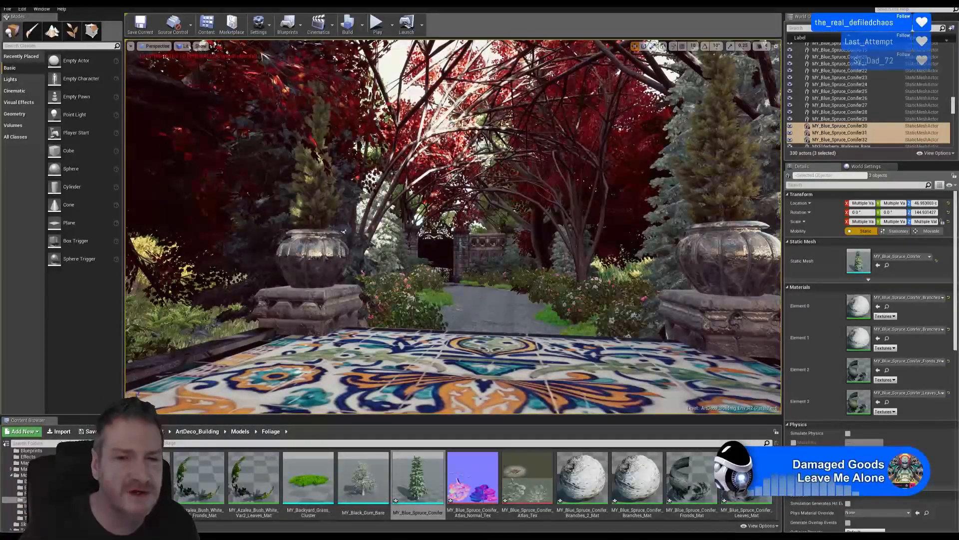
key(f)
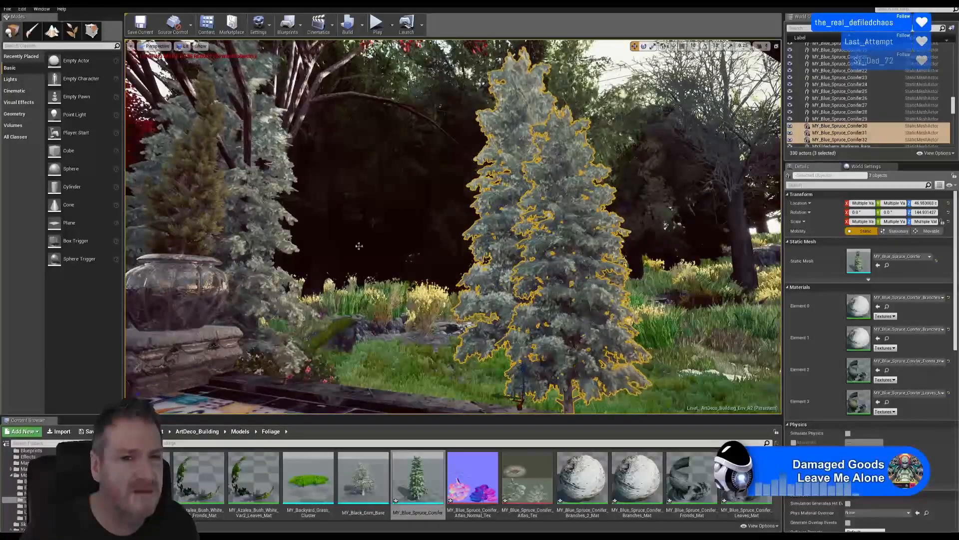
right_drag(311, 226, 199, 227)
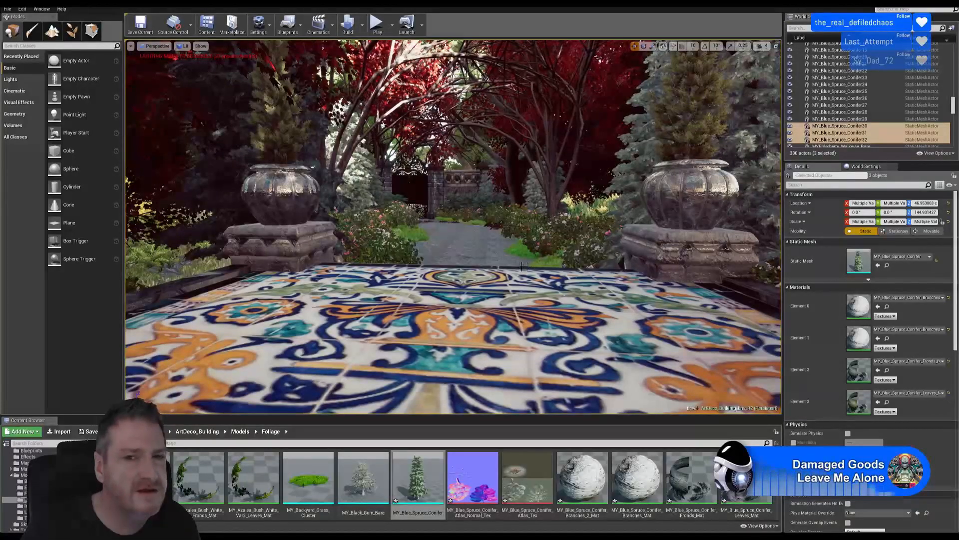
right_drag(521, 267, 637, 238)
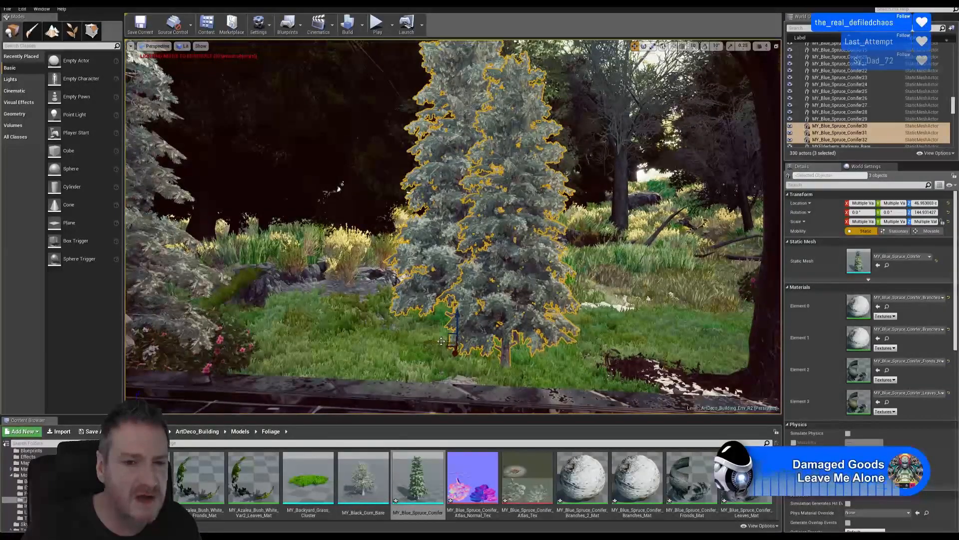
drag(442, 341, 488, 343)
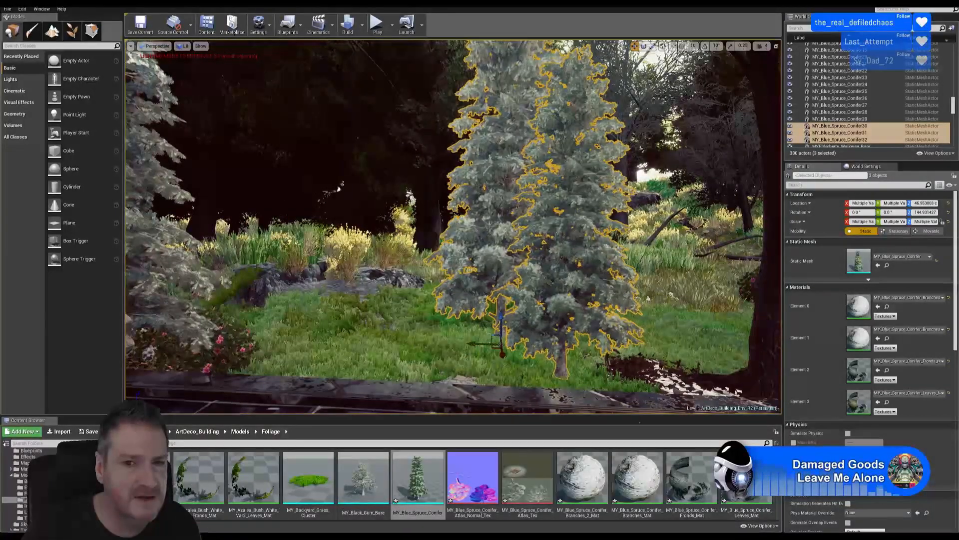
- Duplicate the three lawn spruces and place the copies beside them nearer the azaleas, turned to a Z rotation of about -134.8 degrees
right_click(553, 226)
mouse_move(607, 351)
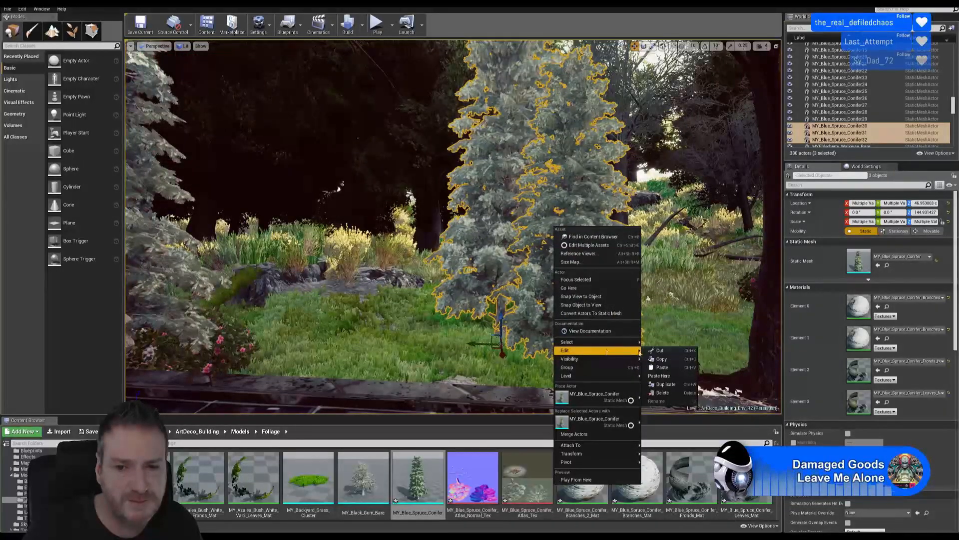
click(664, 383)
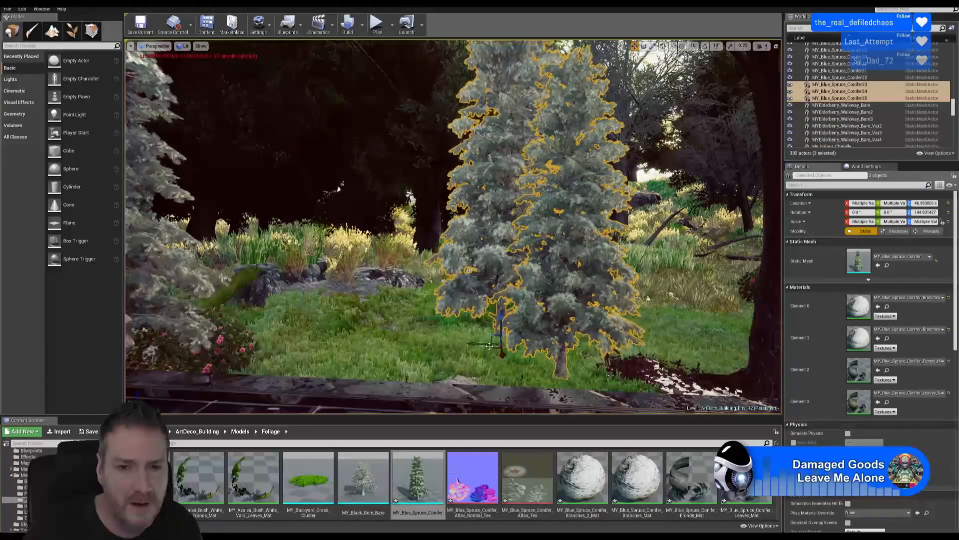
drag(489, 346, 440, 296)
click(643, 46)
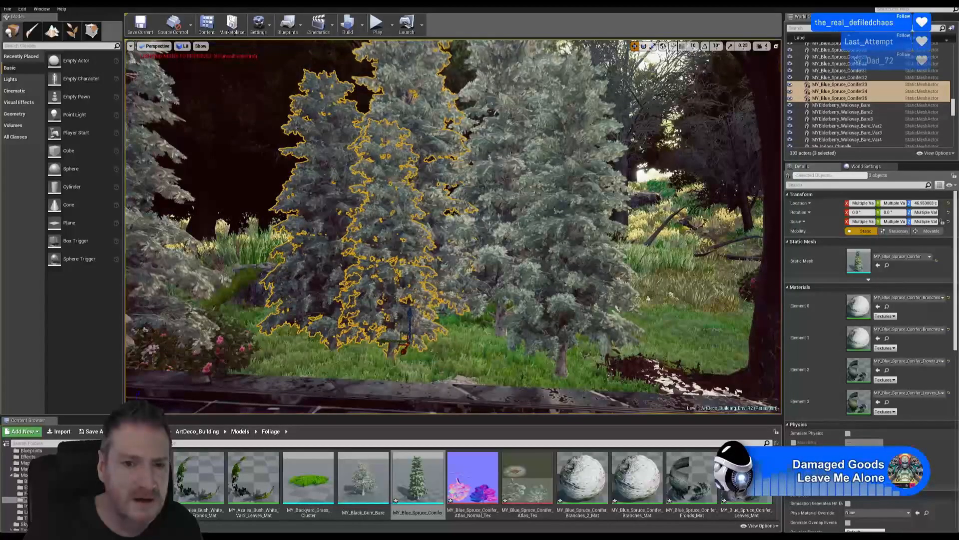
mouse_move(403, 348)
mouse_down()
mouse_move(376, 342)
mouse_move(416, 337)
mouse_up()
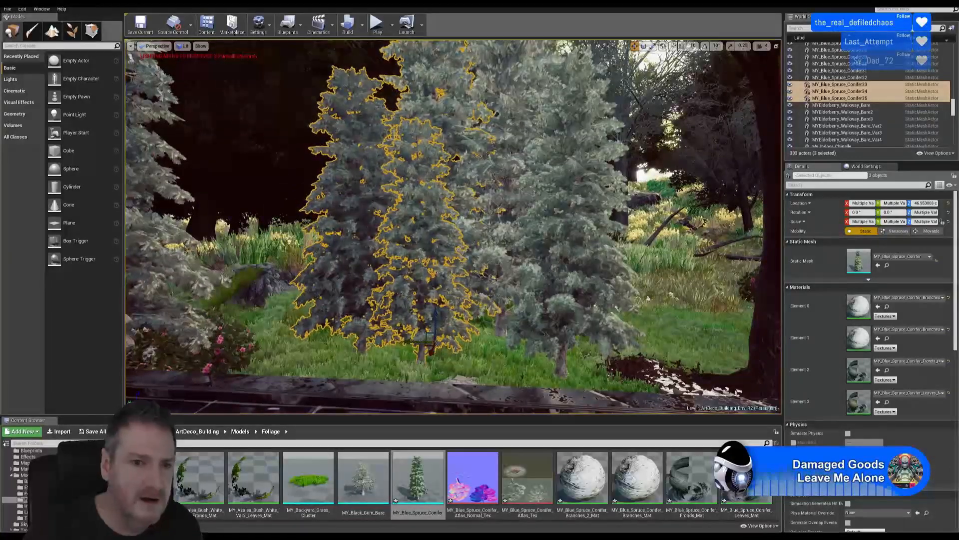
- Tilt the outer, tall rear and small front spruces of the terrace lawn group individually a few degrees off vertical
click(349, 272)
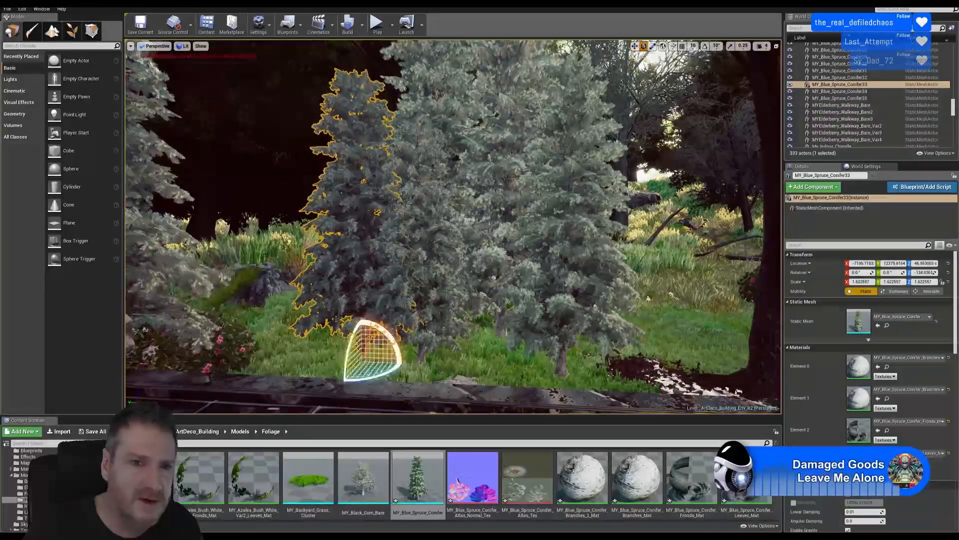
drag(351, 341, 352, 396)
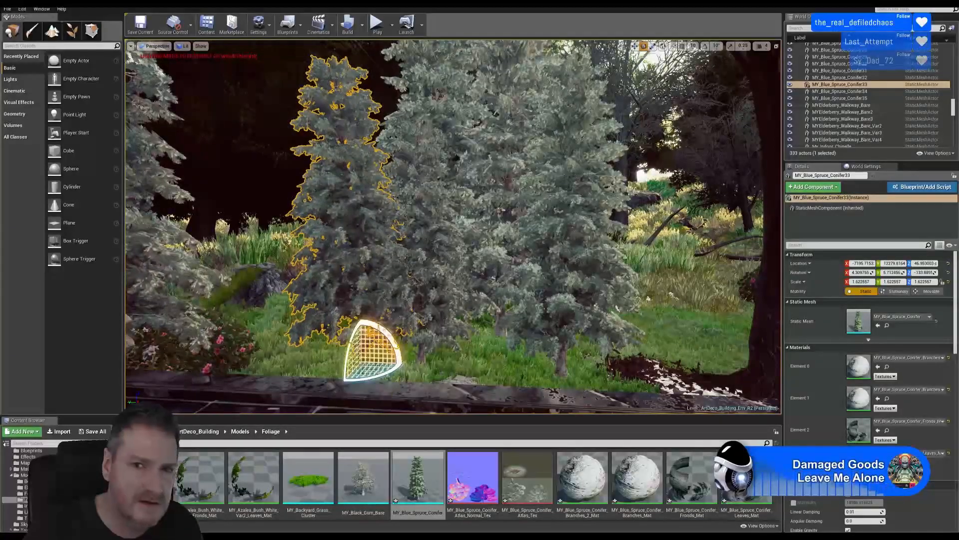
click(538, 118)
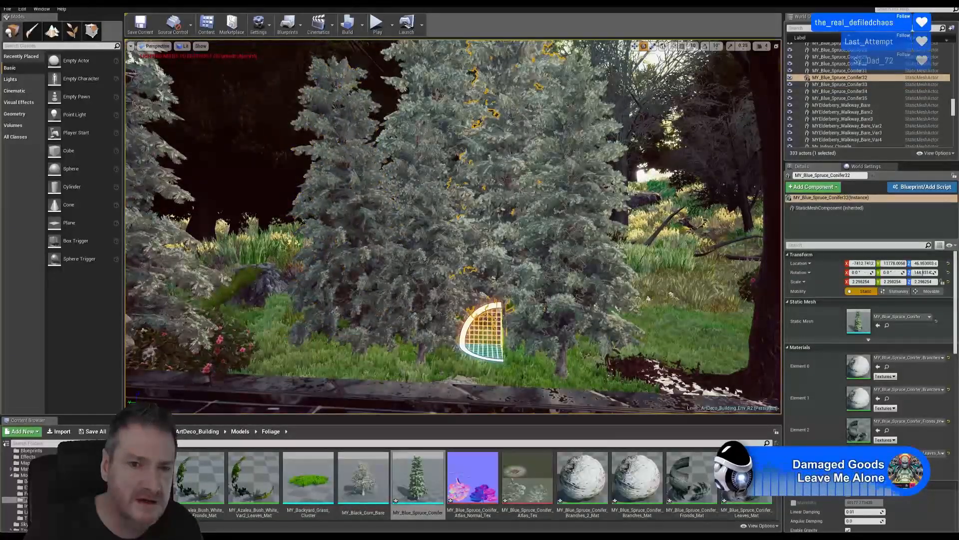
drag(477, 313, 477, 349)
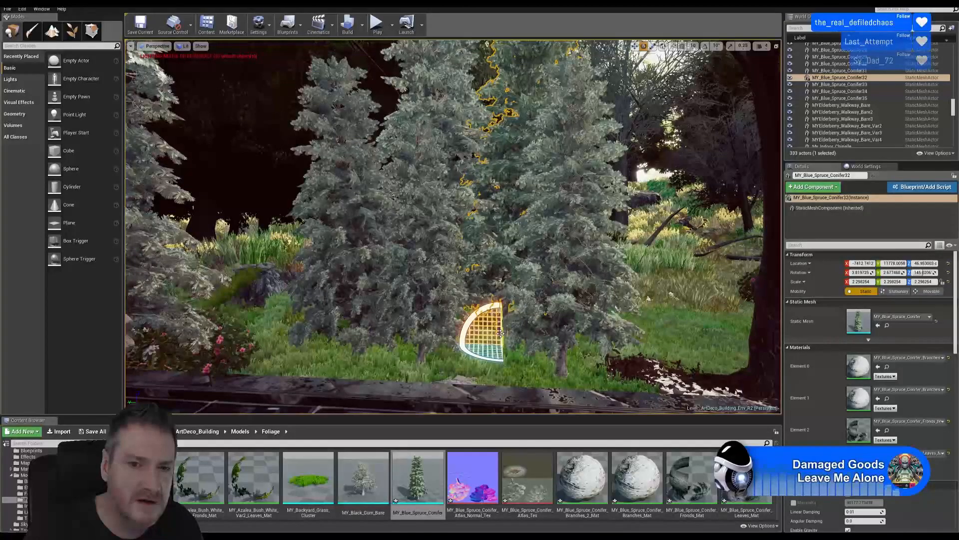
right_drag(477, 300, 460, 248)
click(368, 268)
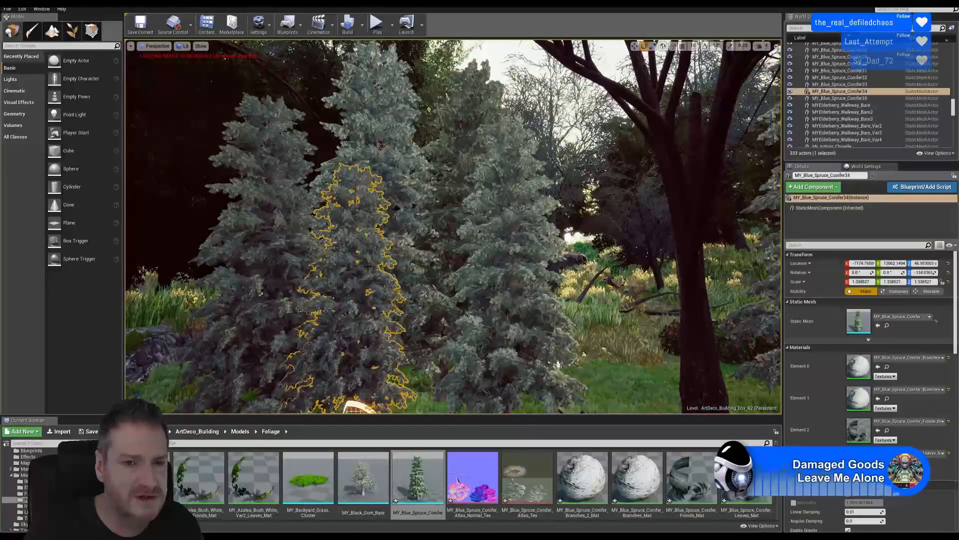
right_drag(421, 329, 404, 367)
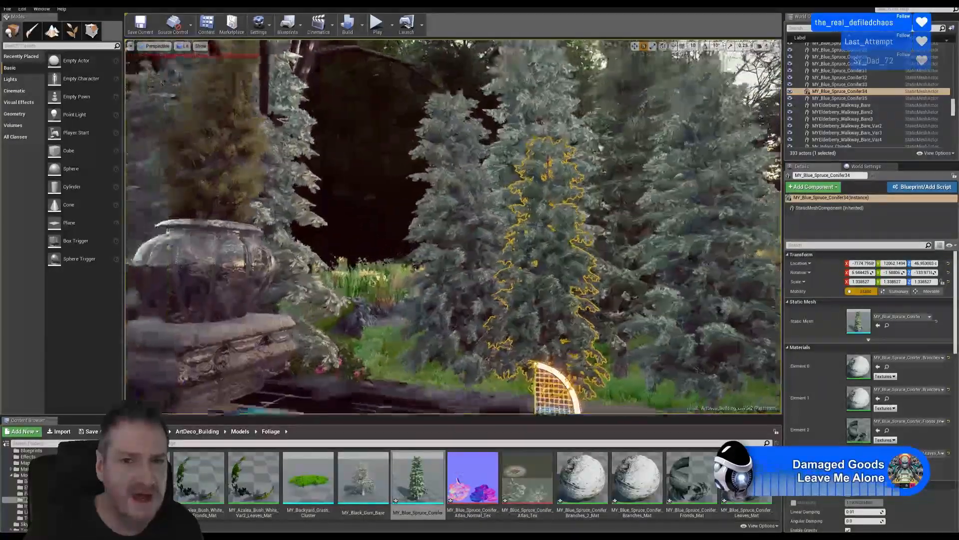
right_drag(421, 329, 462, 320)
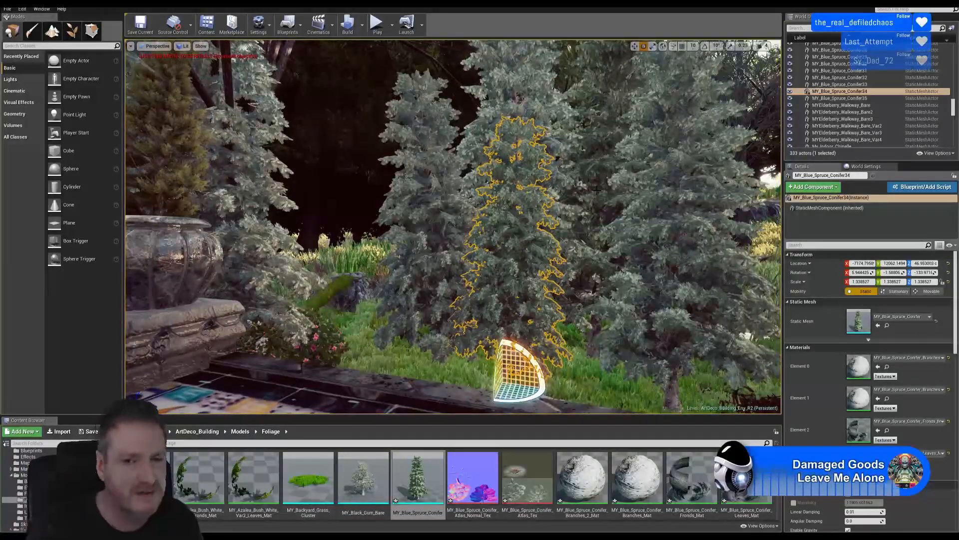
- Duplicate the three spruces beside the bare-trunked tree at the steps and move the copies behind the azaleas farther down the stone path
right_drag(596, 190, 677, 193)
right_drag(387, 161, 370, 163)
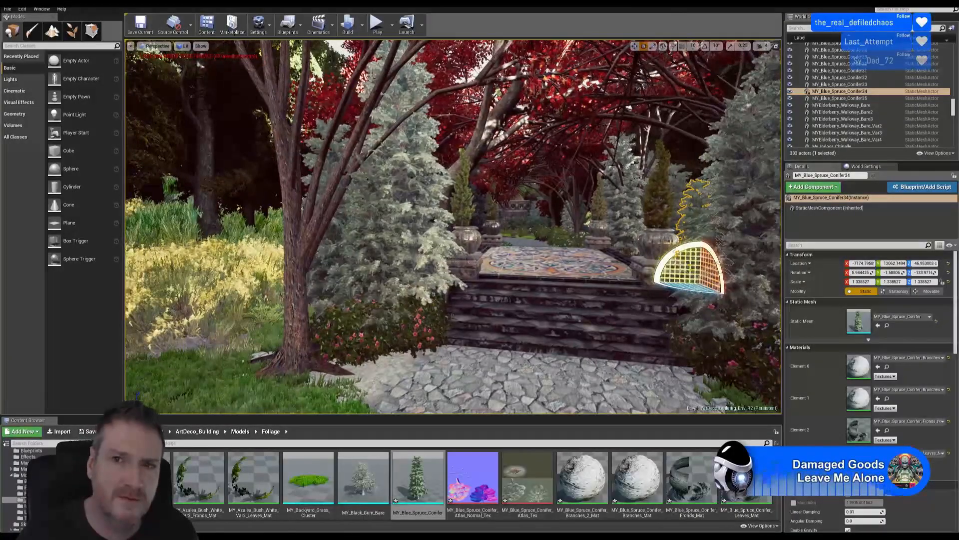
key(w)
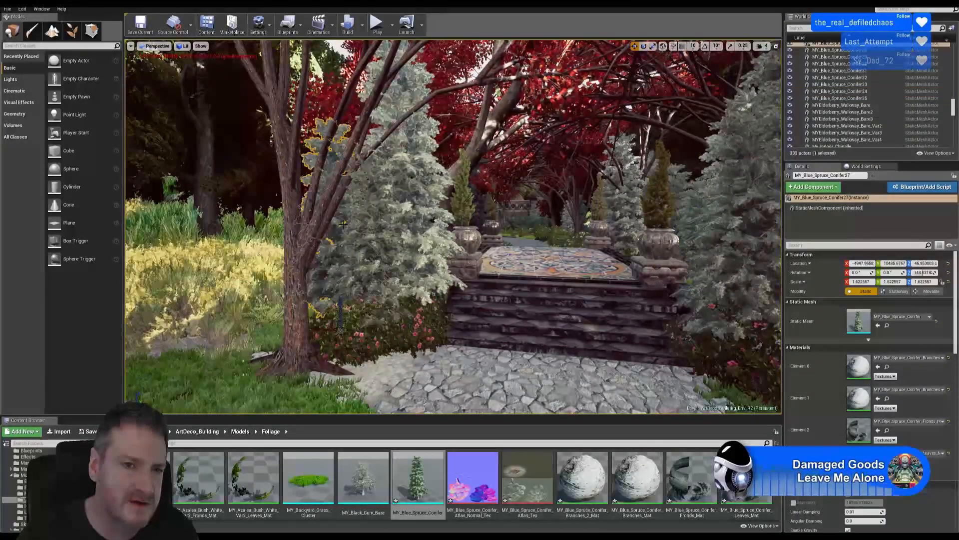
ctrl+click(385, 205)
ctrl+click(427, 187)
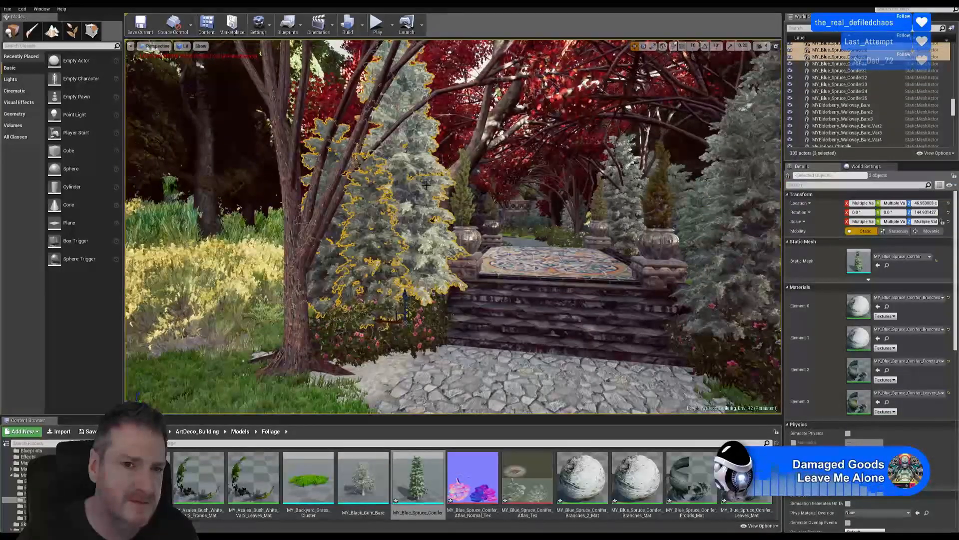
mouse_move(512, 313)
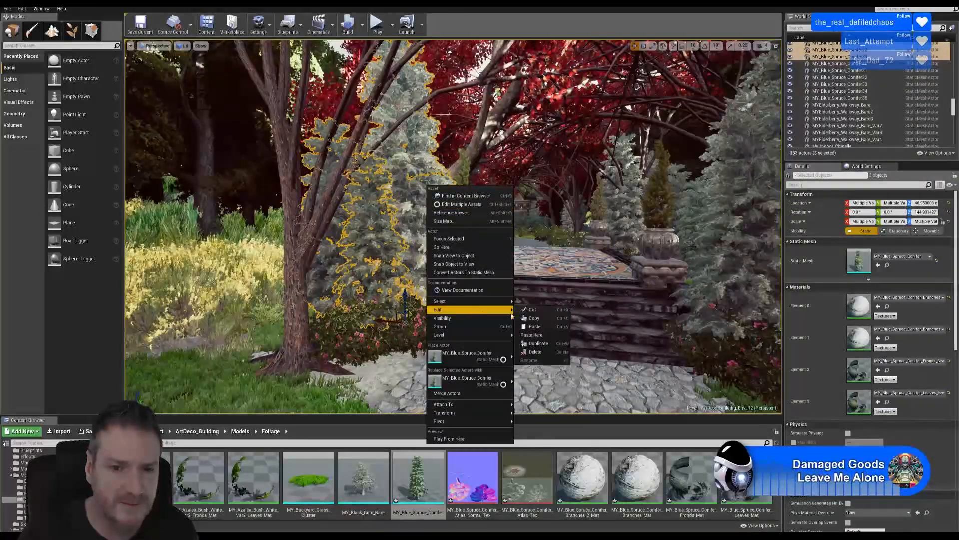
click(529, 346)
right_drag(530, 346, 374, 402)
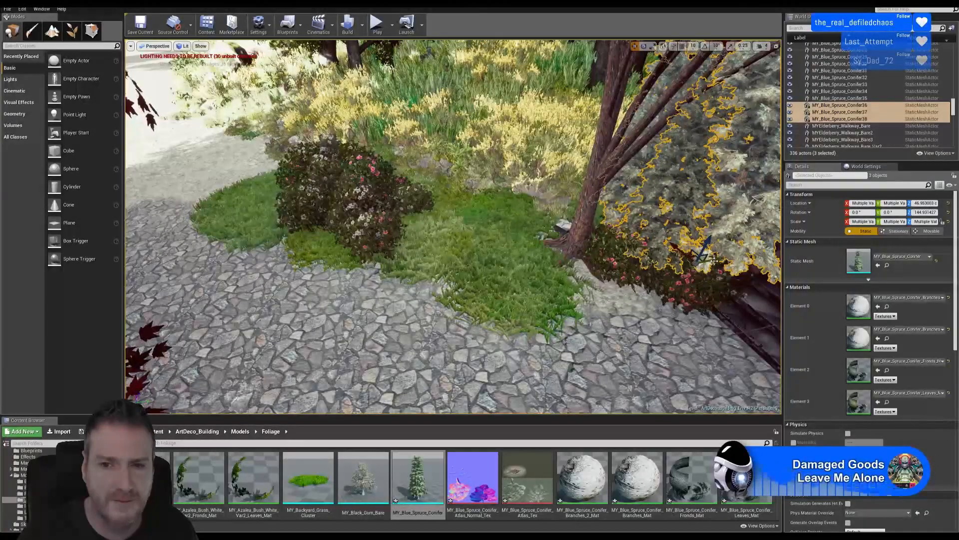
drag(715, 242, 388, 177)
right_drag(389, 180, 381, 158)
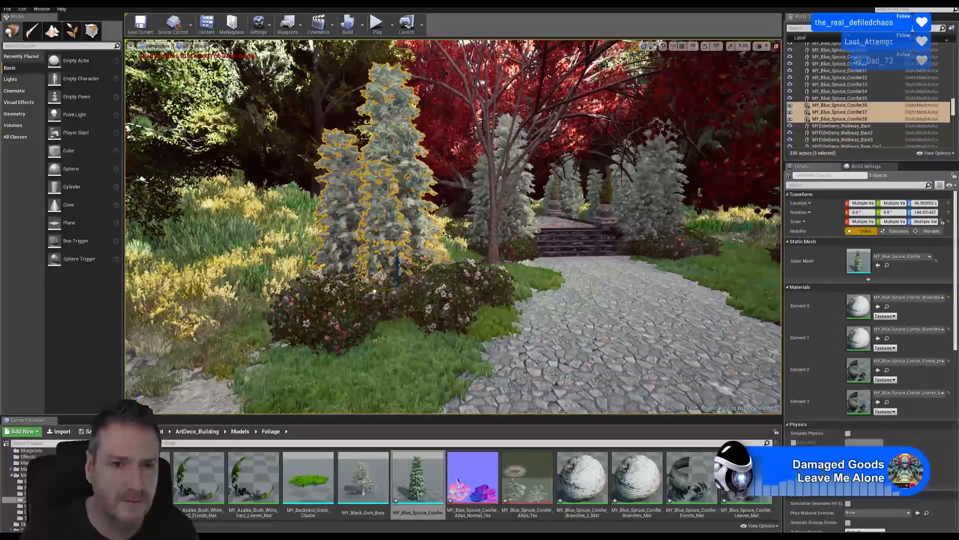
- Shift the copied three-spruce cluster away from the path and turn it to a Z rotation of about -169 degrees
drag(354, 290, 346, 290)
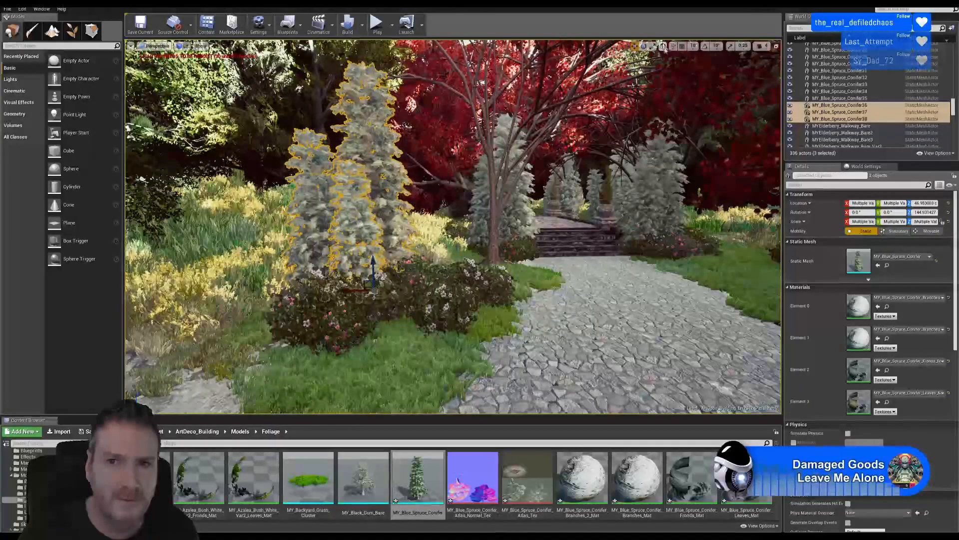
drag(380, 270, 403, 294)
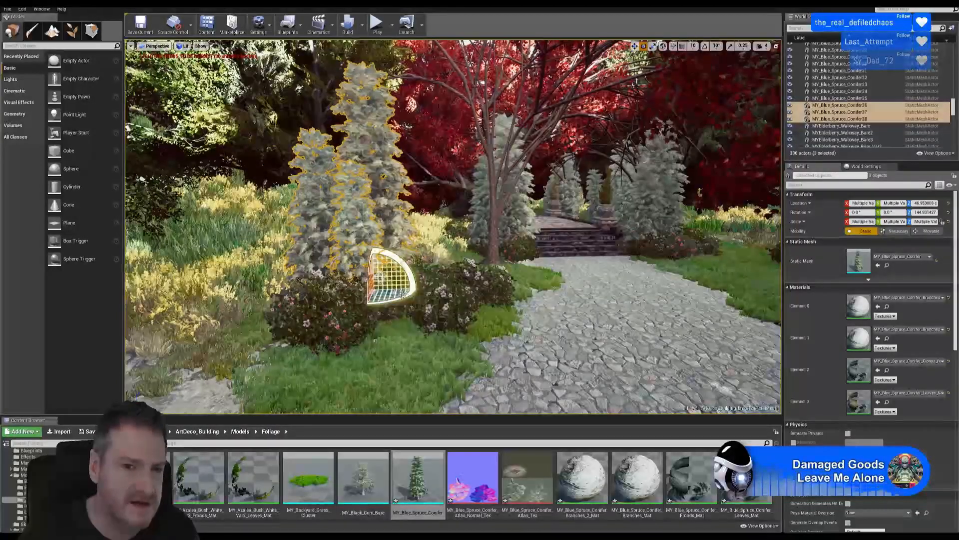
drag(300, 280, 315, 297)
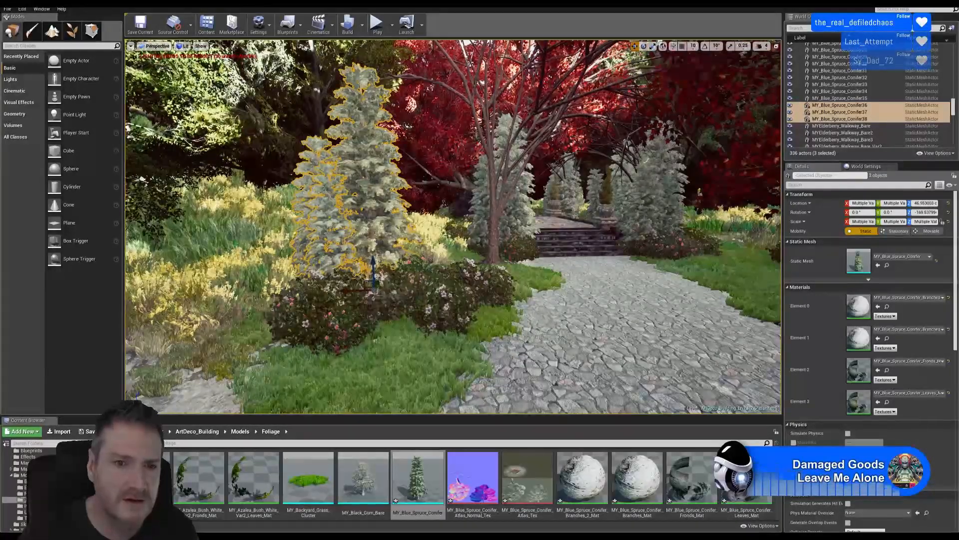
drag(387, 372, 397, 317)
- Duplicate the turned three-spruce cluster and move the copies across the stone path onto the grass behind the azaleas near the large red-leaved tree
right_drag(555, 281, 580, 281)
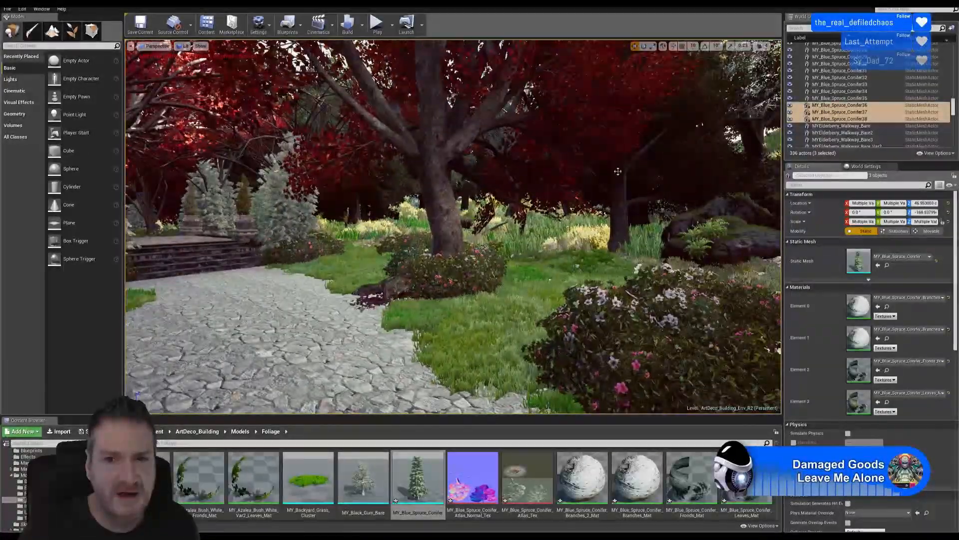
key(f)
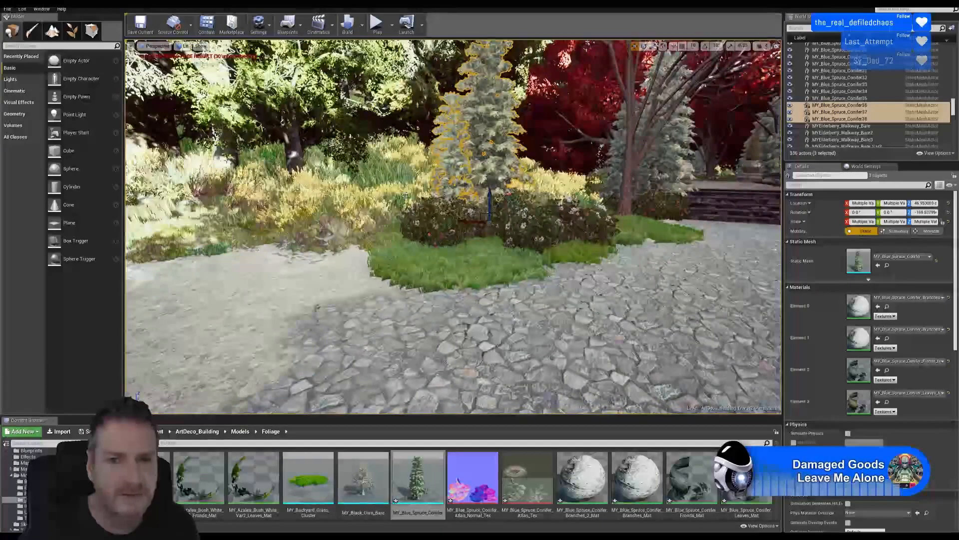
right_click(484, 134)
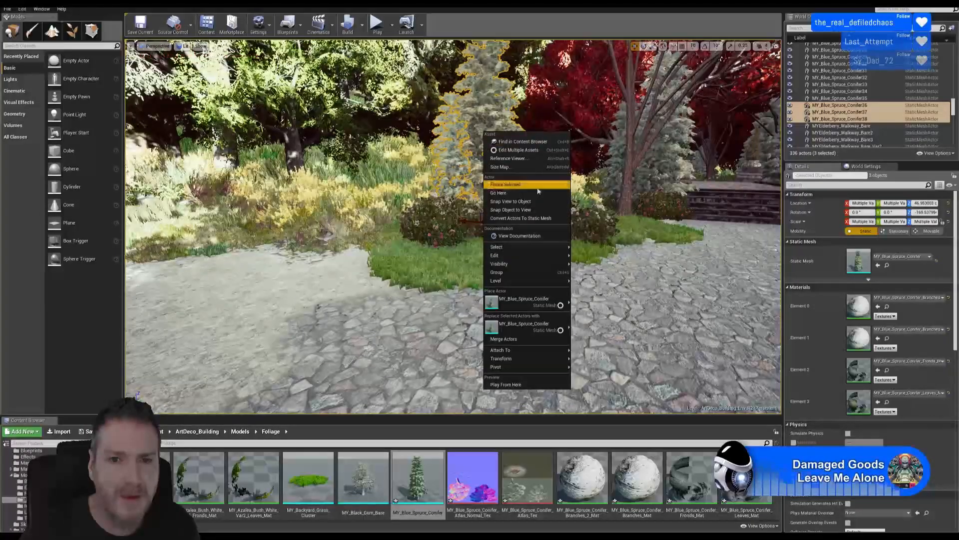
mouse_move(530, 255)
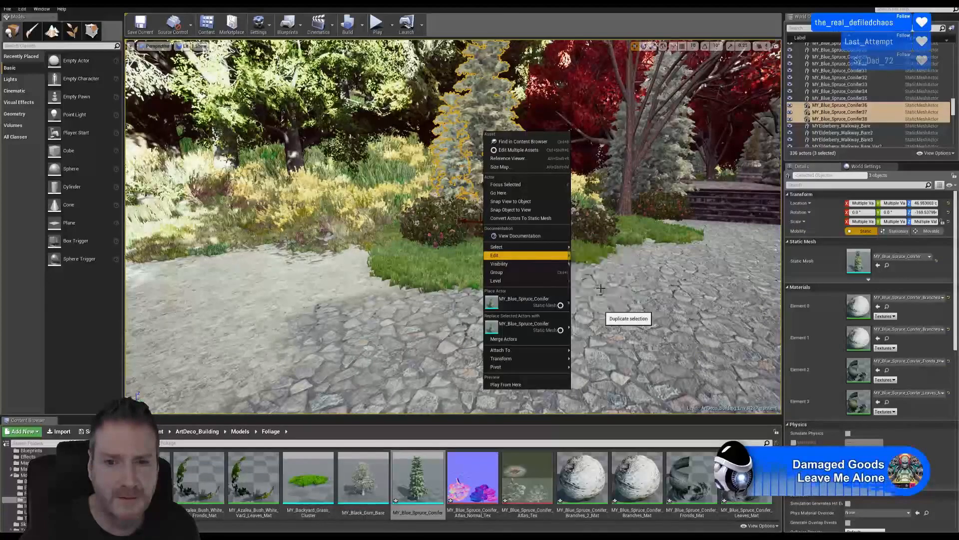
click(595, 289)
right_drag(594, 289, 544, 291)
mouse_move(428, 245)
right_down()
mouse_move(405, 243)
mouse_move(455, 245)
mouse_move(428, 245)
right_up()
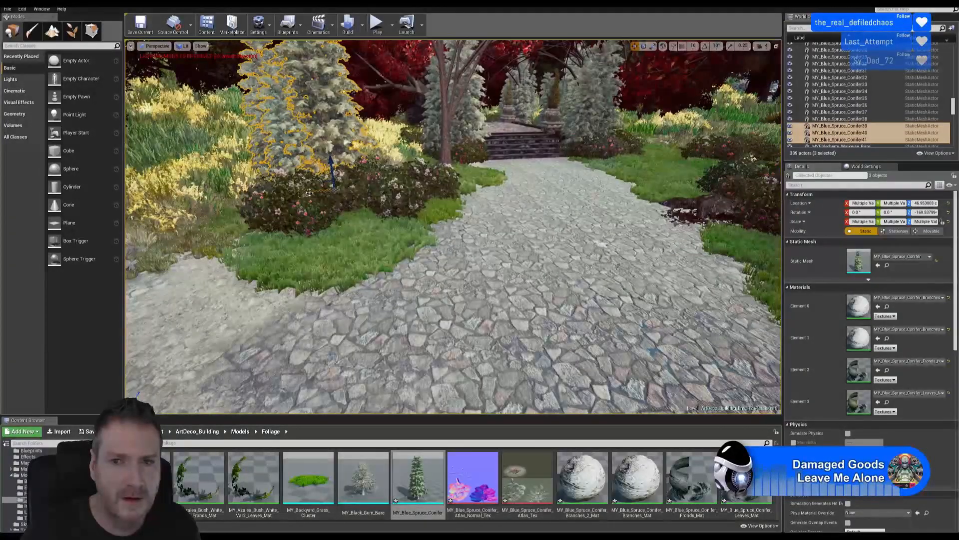
drag(604, 212, 799, 205)
right_drag(576, 142, 667, 140)
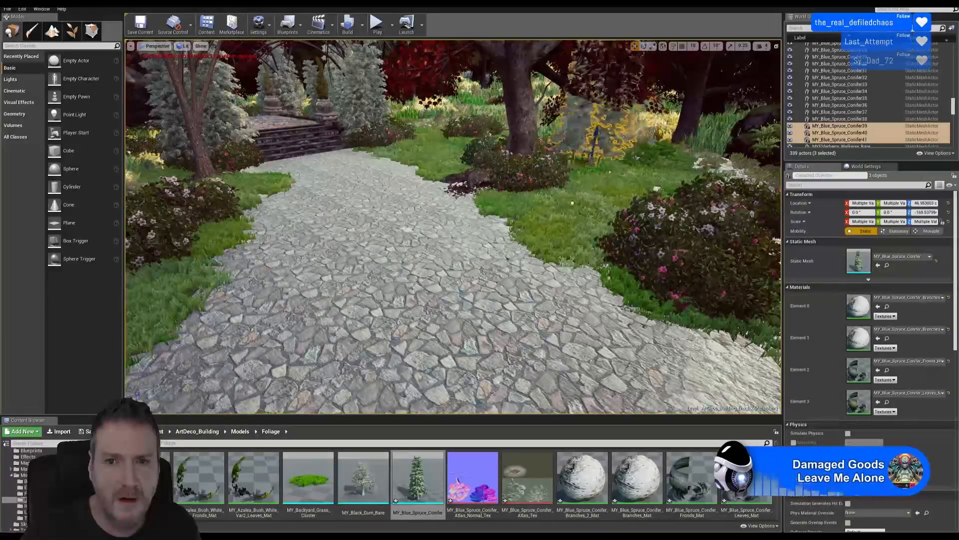
drag(574, 157, 563, 162)
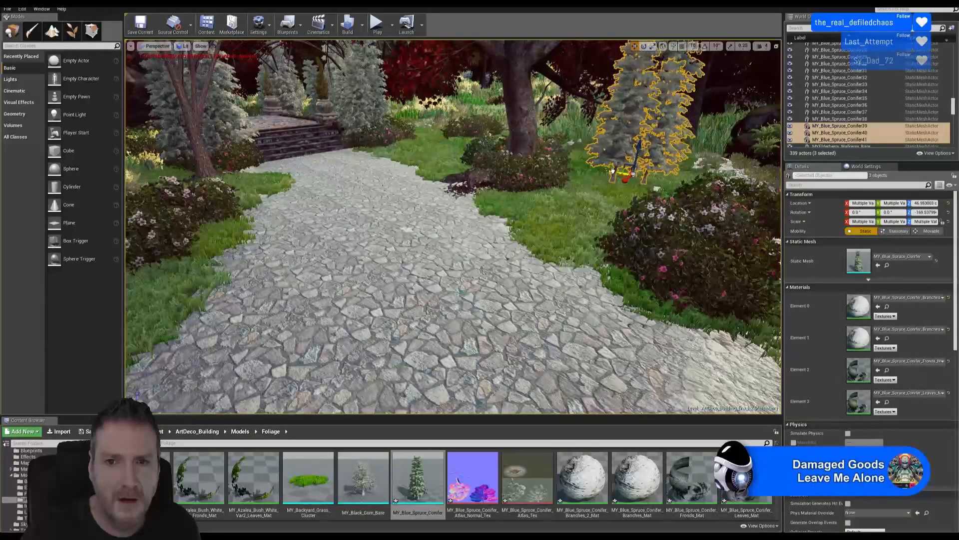
- Tilt the outer spruce and the small front spruce of the new cluster near the large tree by a few degrees each
right_drag(582, 220, 520, 178)
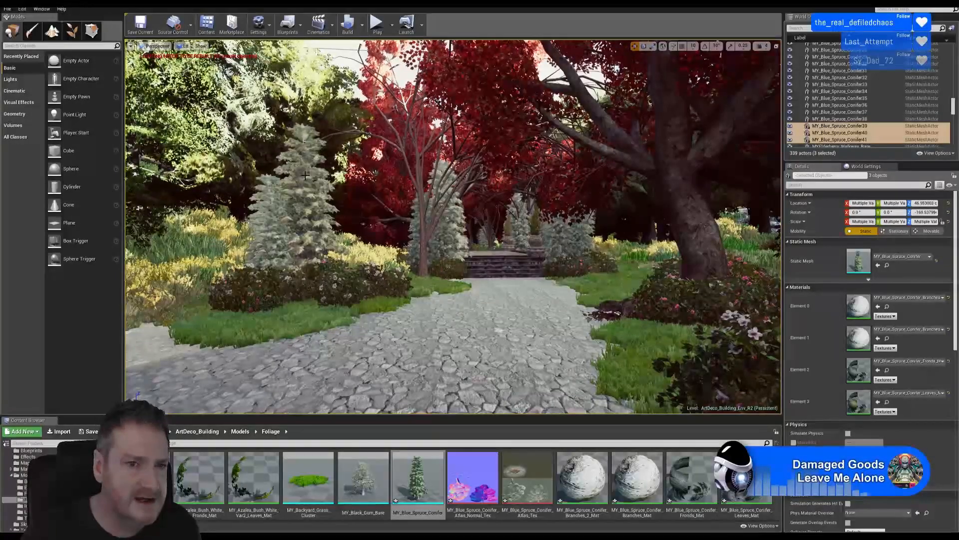
key(f)
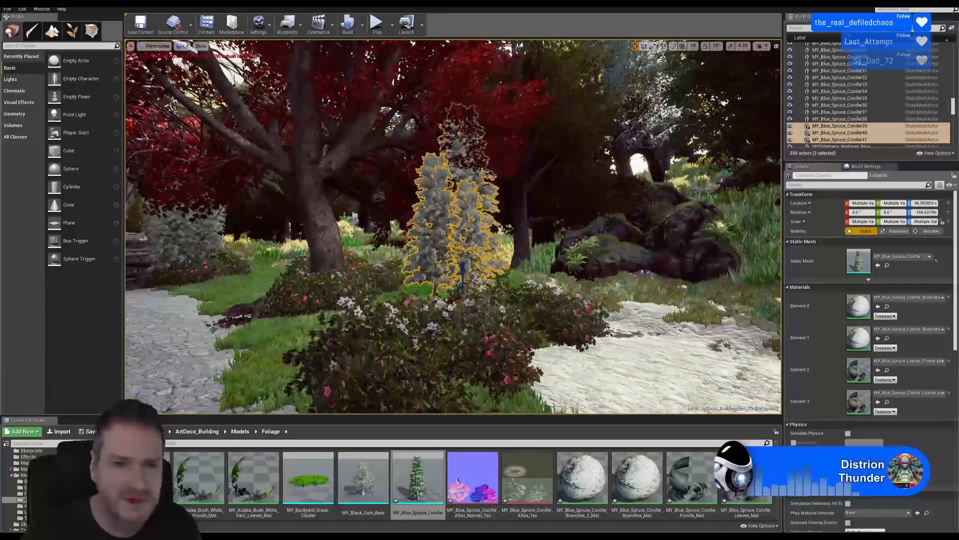
click(433, 214)
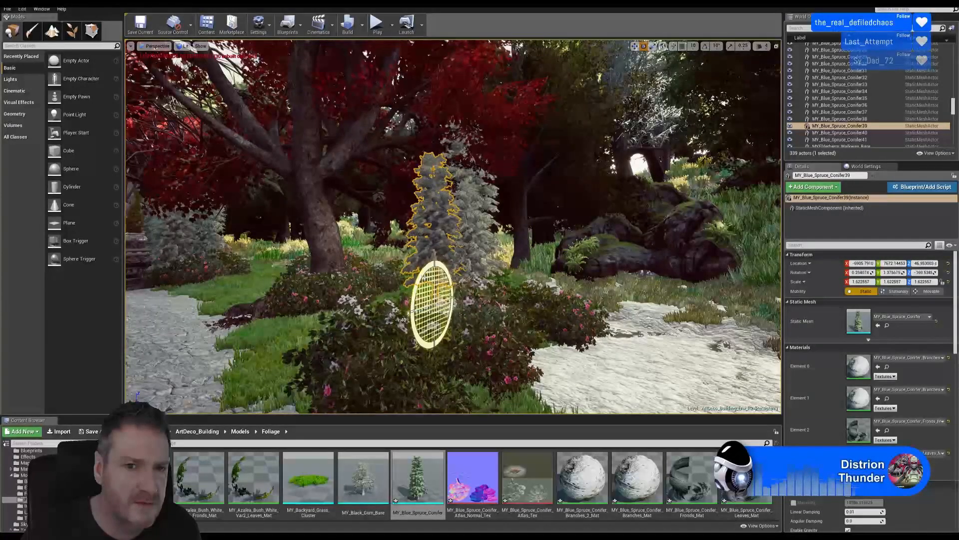
right_drag(503, 238, 539, 241)
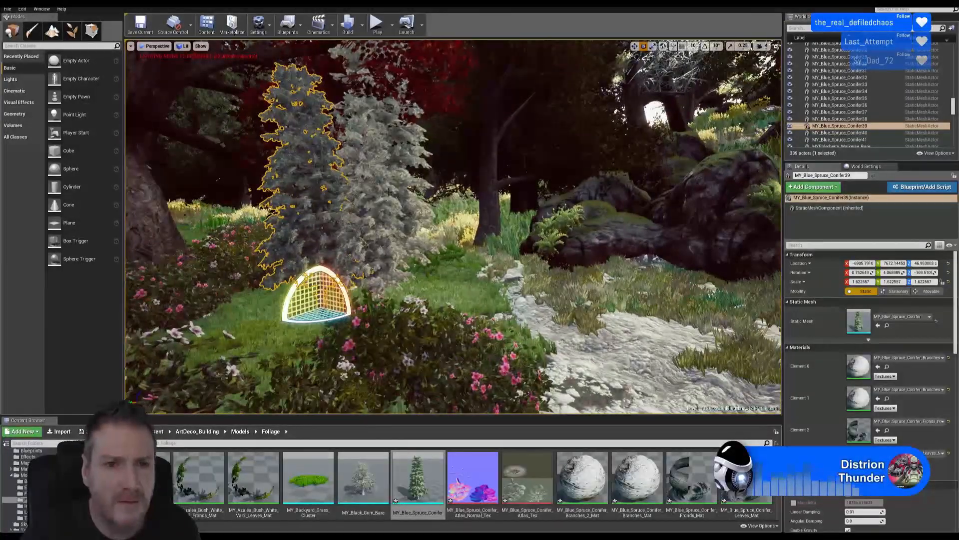
click(393, 269)
drag(386, 281, 388, 277)
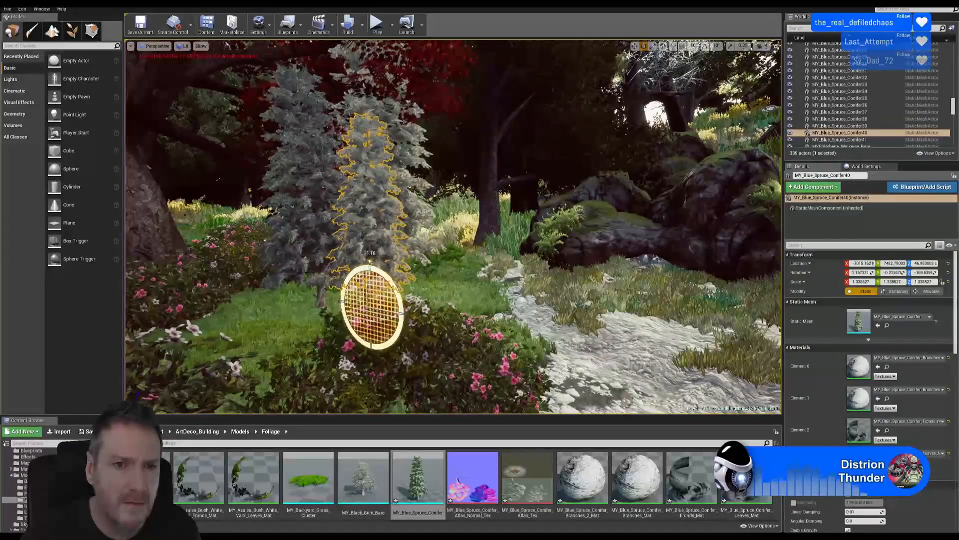
- Tilt the tall and small spruces of the cluster on the opposite side of the path by a few degrees and clear the selection
key(a)
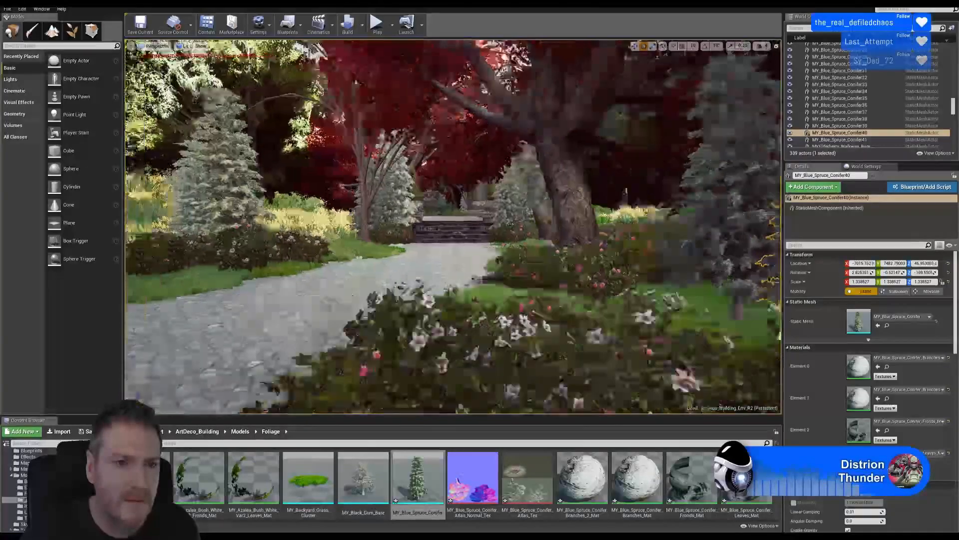
key(w)
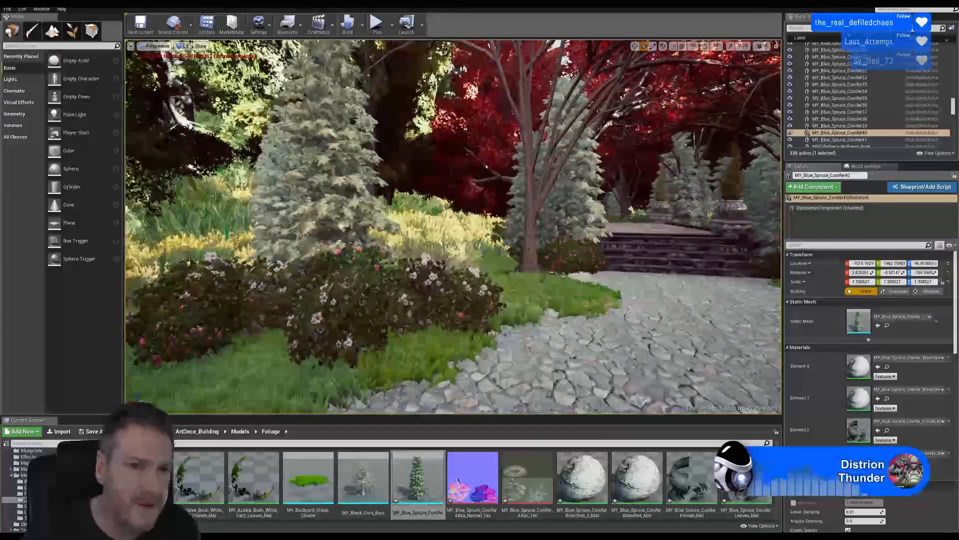
click(319, 243)
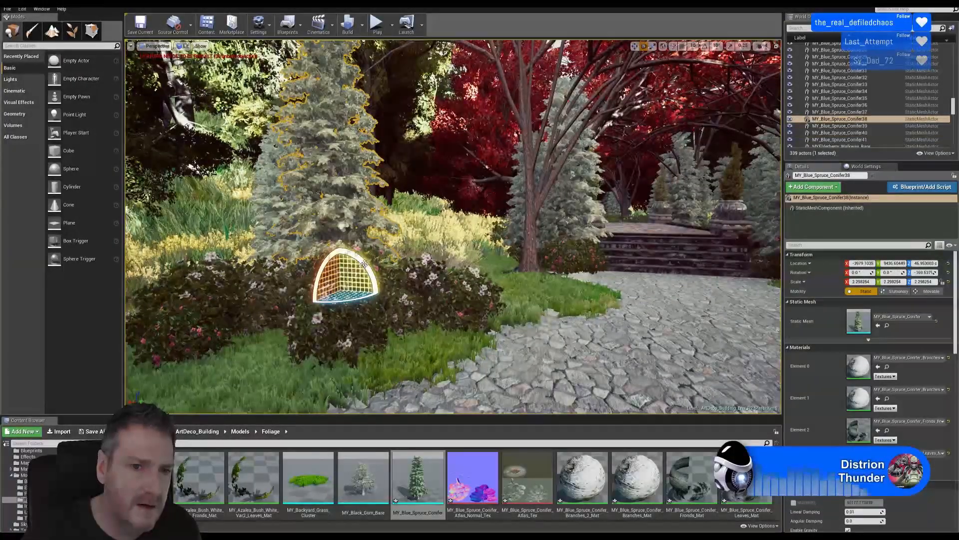
drag(305, 290, 305, 287)
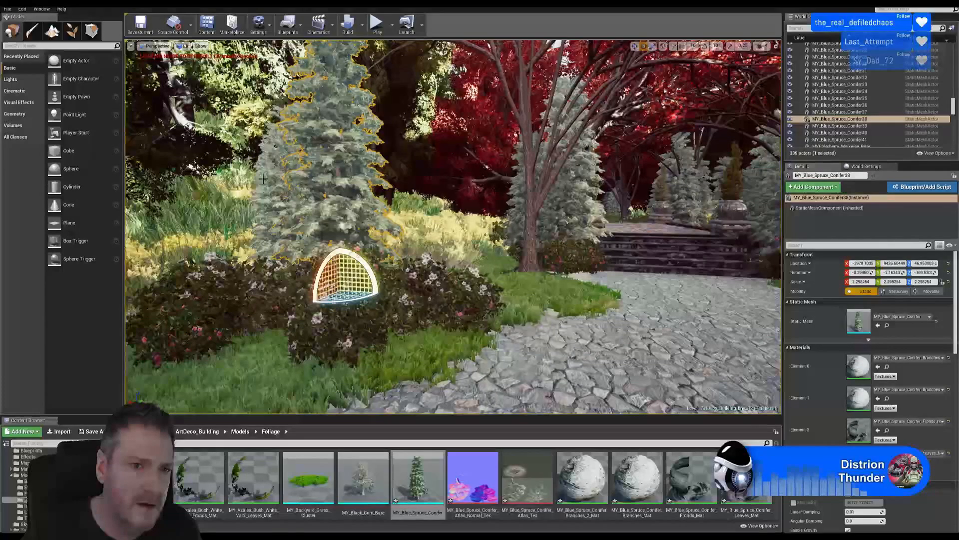
click(298, 223)
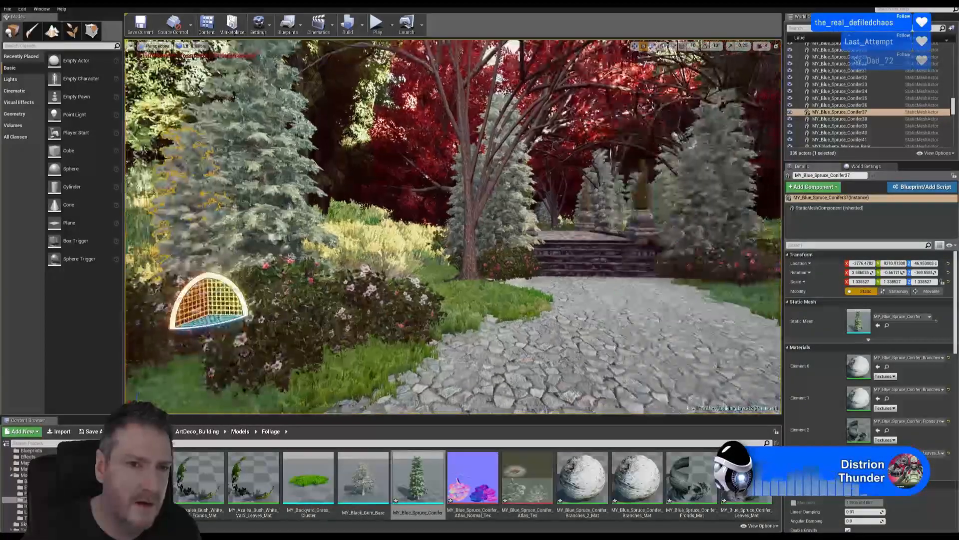
right_drag(298, 223, 350, 216)
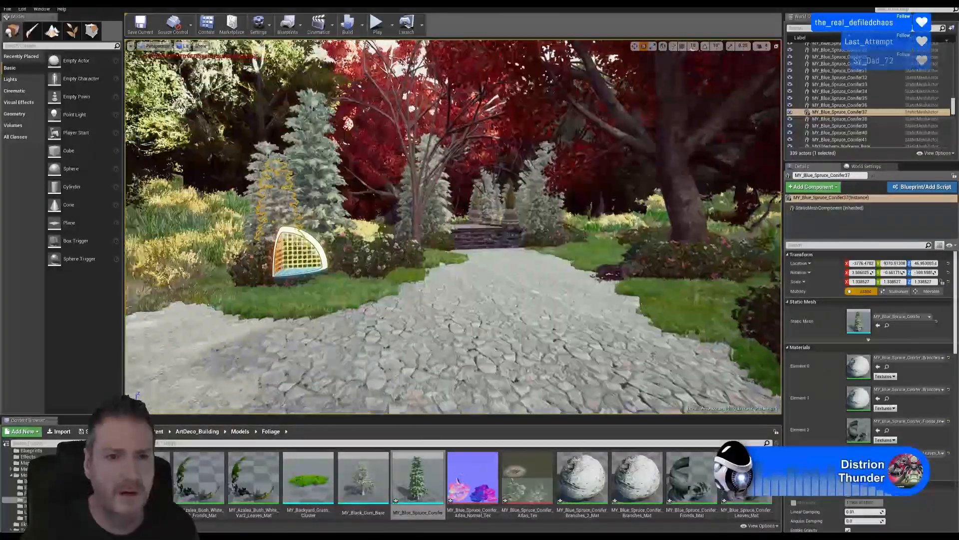
key(Escape)
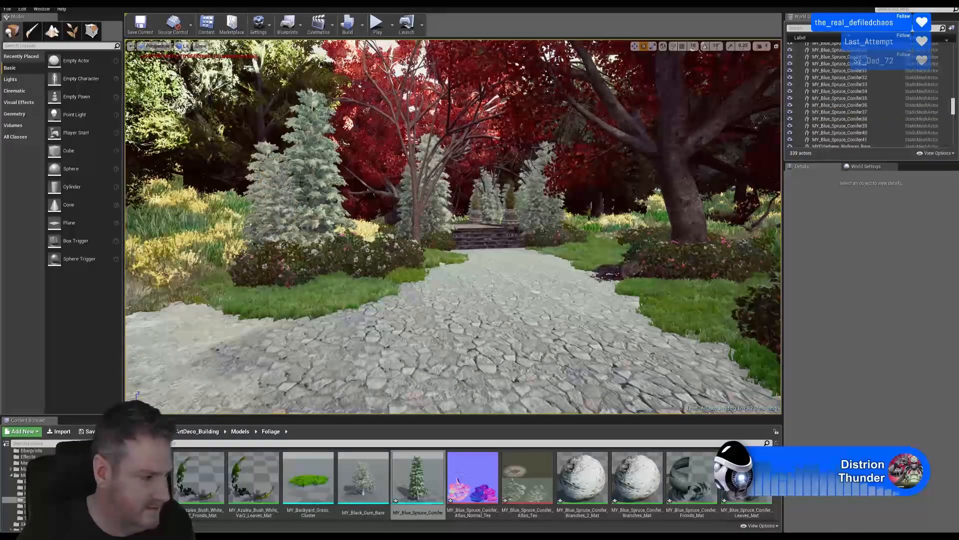
- Select the MY_Snakeweed_Cluster foliage type and paint it on the grass around the azaleas beside the stone path near the steps
key(s)
right_drag(413, 249, 475, 242)
key(w)
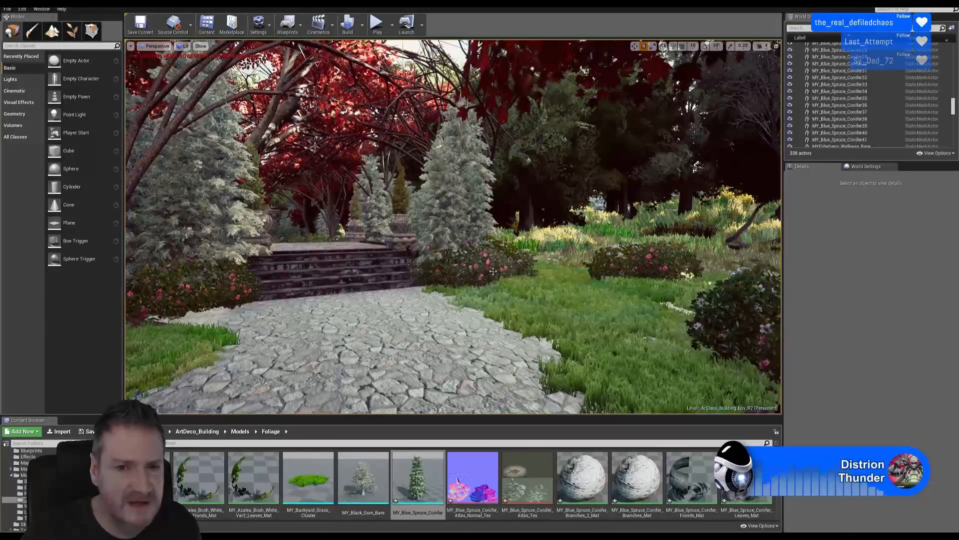
right_drag(592, 292, 263, 304)
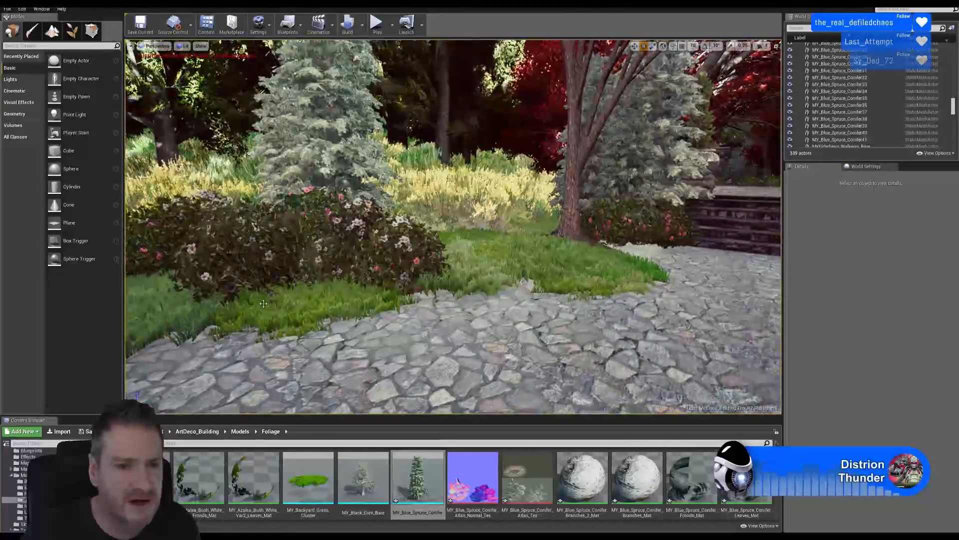
click(72, 31)
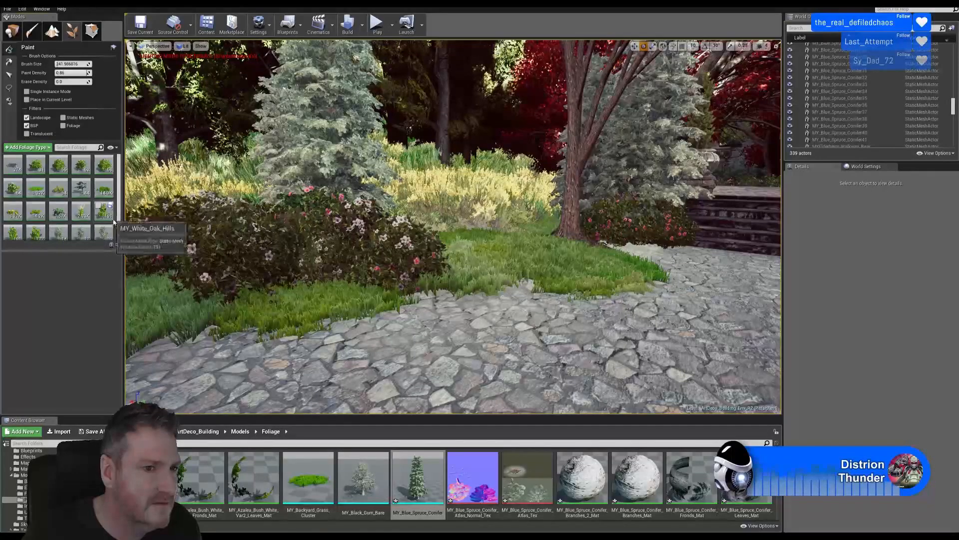
drag(72, 256, 69, 272)
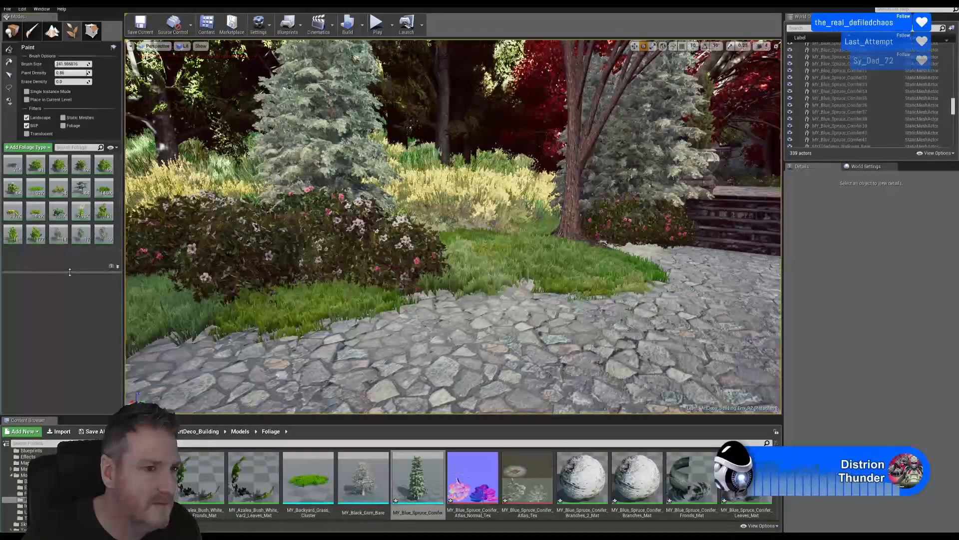
click(12, 210)
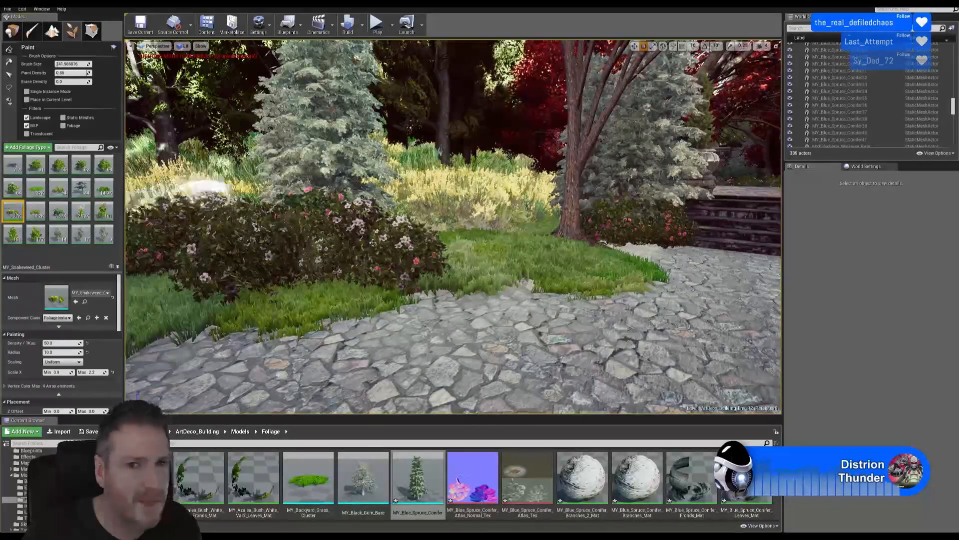
mouse_move(446, 227)
right_down()
mouse_move(523, 252)
mouse_move(522, 235)
mouse_move(395, 232)
right_up()
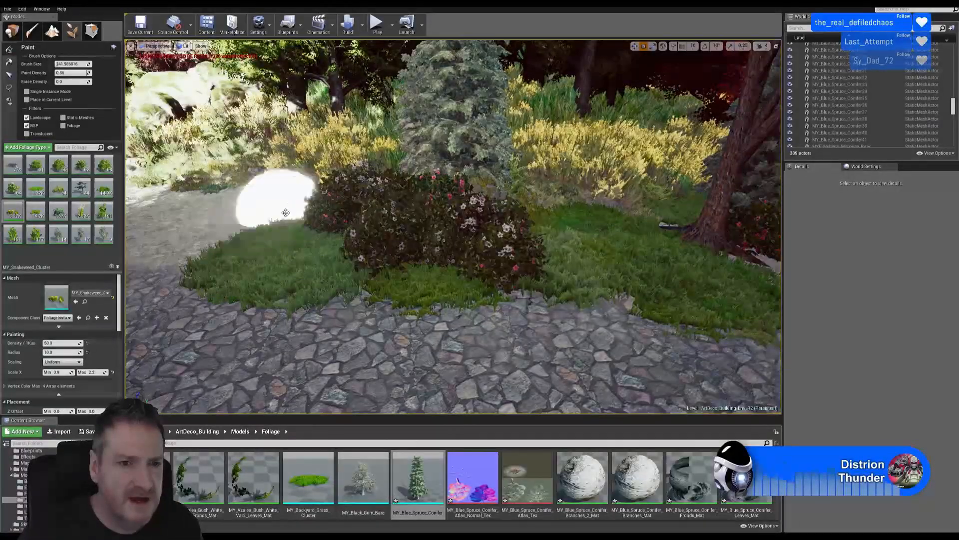
mouse_move(336, 240)
mouse_down()
mouse_move(574, 265)
mouse_move(581, 225)
mouse_up()
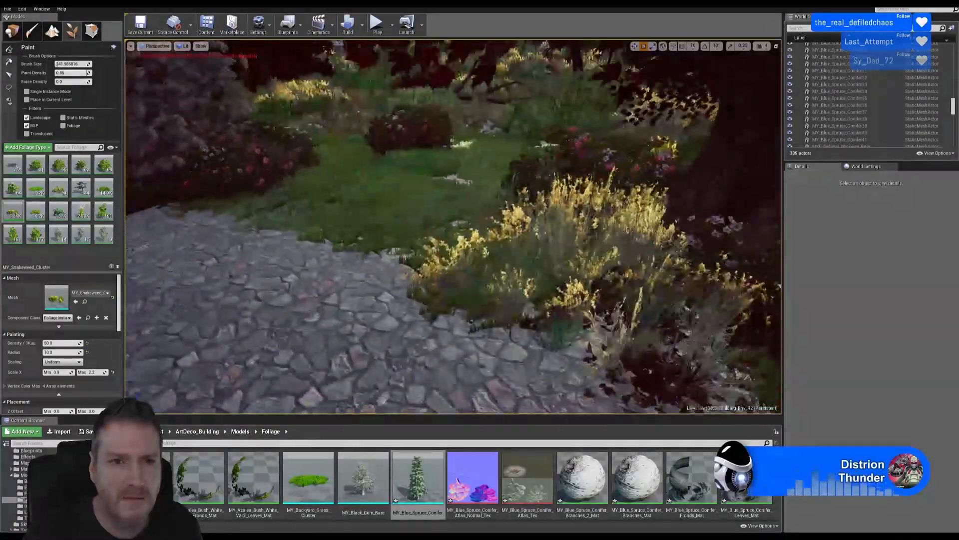
- Paint snakeweed clusters beside the stone path on the other side of the tiled terrace, among the azaleas and spruces
right_drag(453, 227, 349, 226)
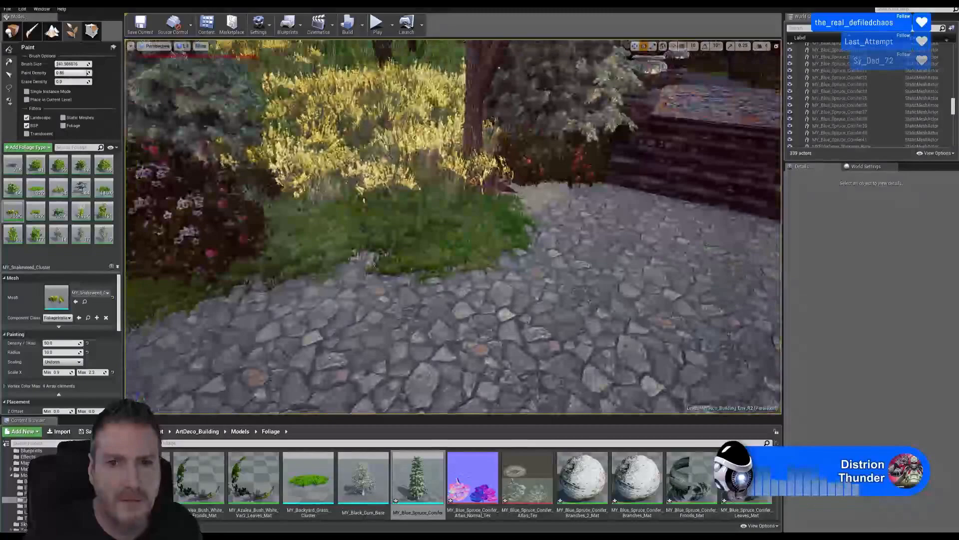
right_drag(453, 226, 467, 192)
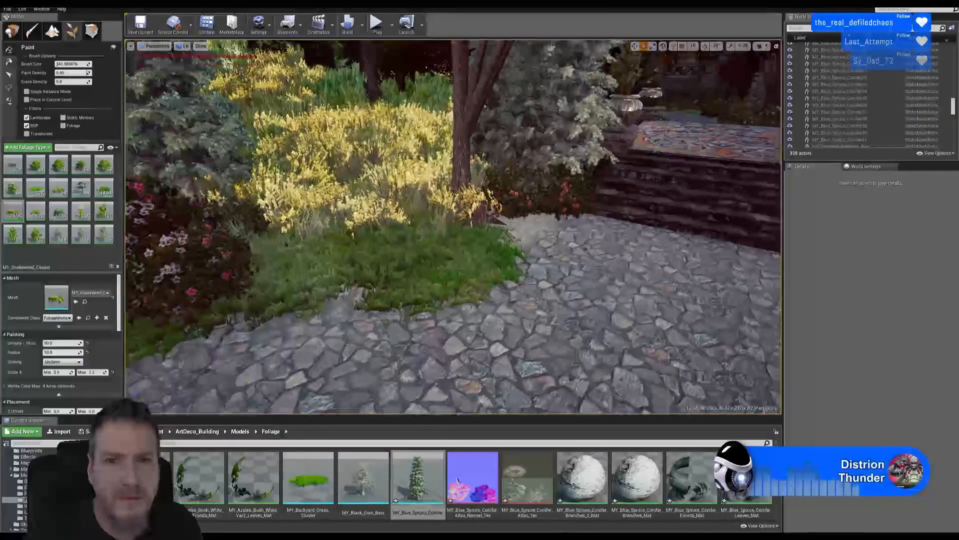
right_drag(453, 226, 599, 230)
right_drag(453, 227, 379, 230)
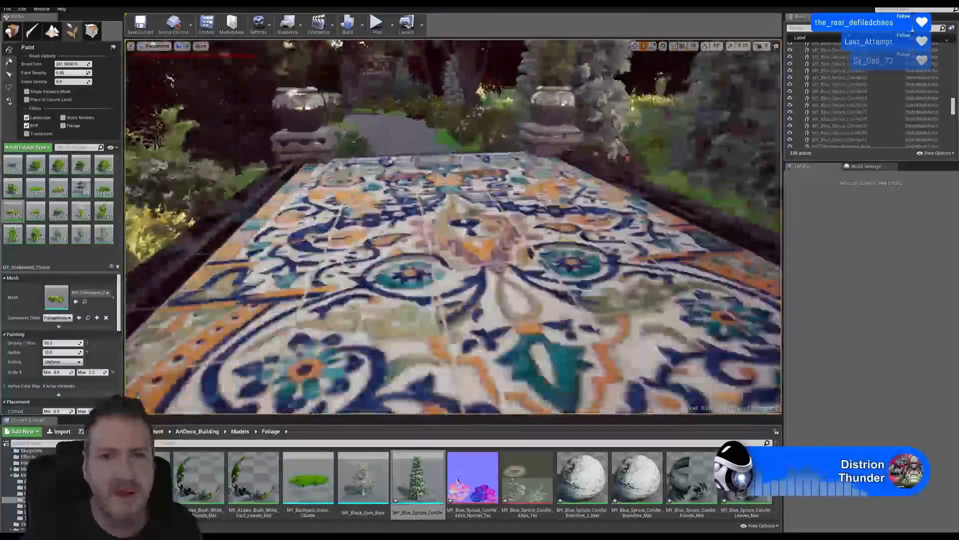
right_drag(453, 226, 399, 250)
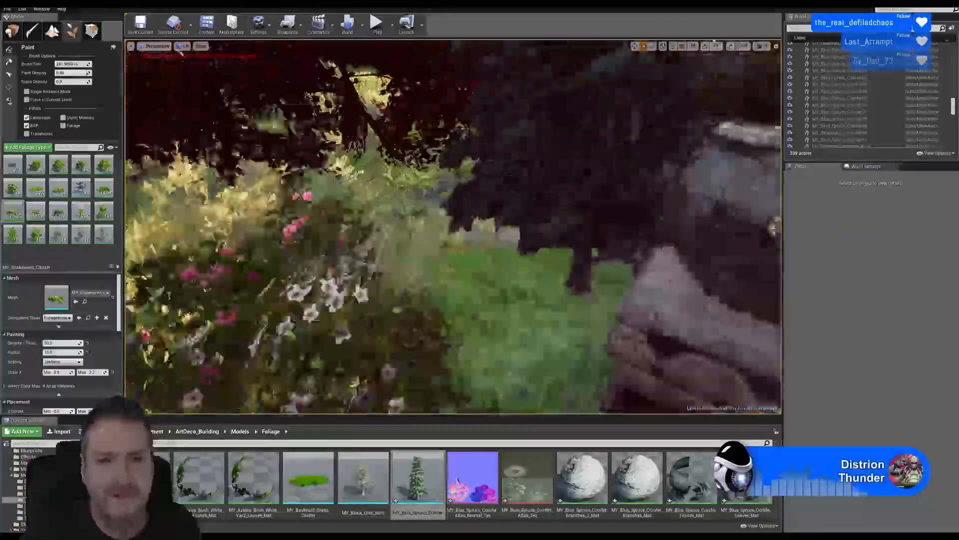
right_drag(453, 226, 510, 235)
right_drag(453, 227, 440, 230)
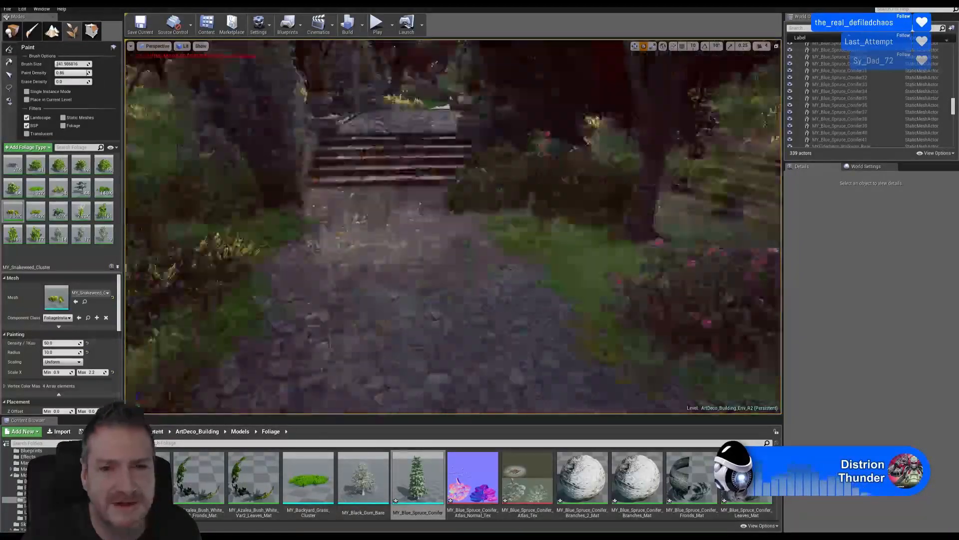
right_drag(454, 226, 525, 229)
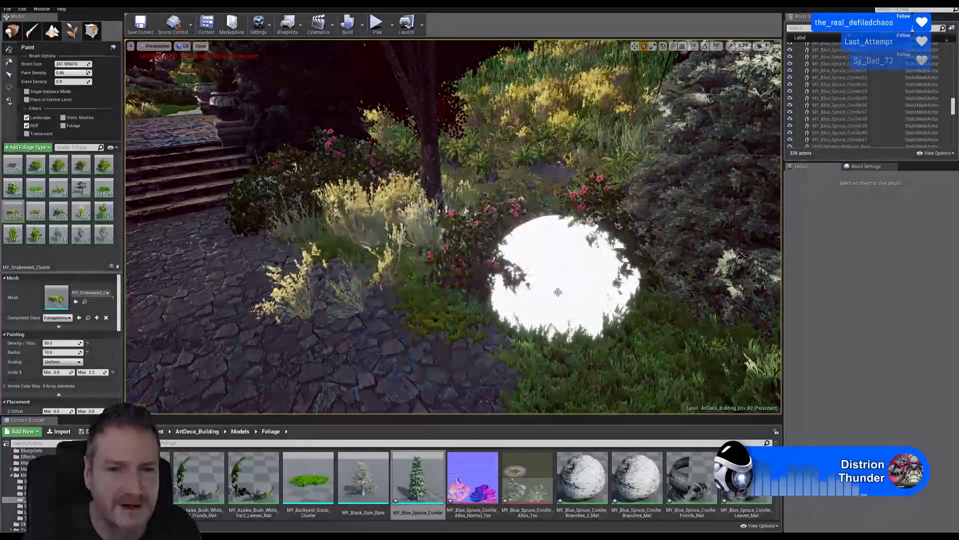
click(558, 291)
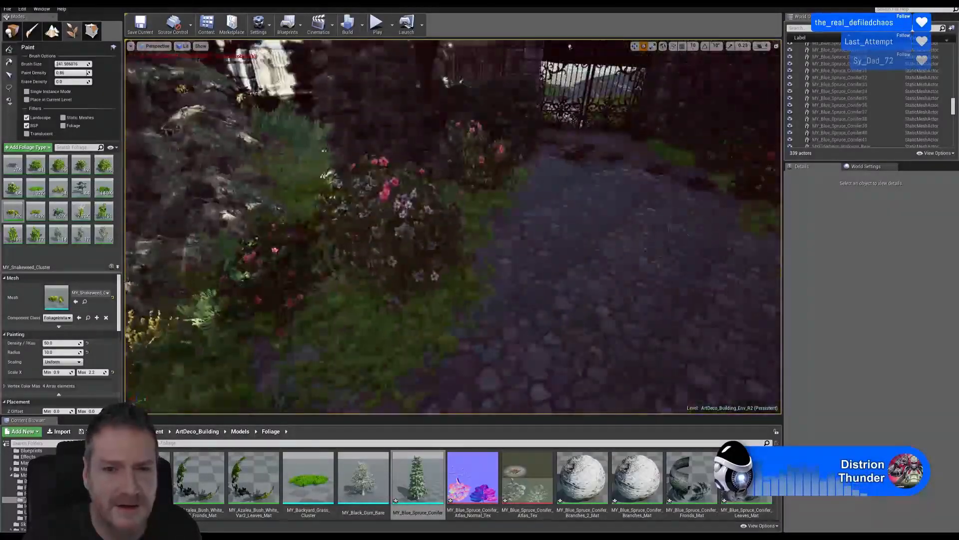
- Continue painting snakeweed among the azaleas and near the large tree towards the iron gate, and return to object placement mode
right_drag(453, 226, 379, 238)
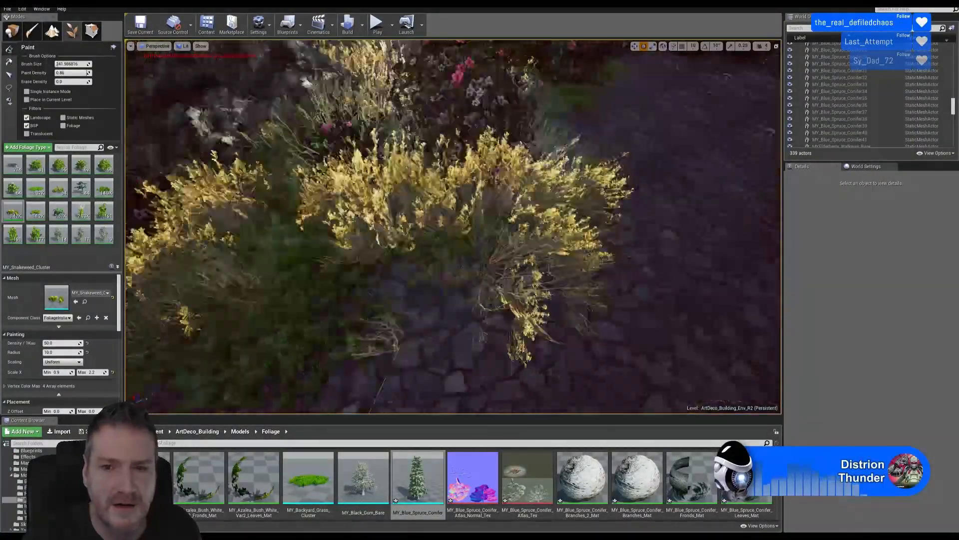
mouse_move(453, 226)
right_down()
mouse_move(475, 226)
mouse_move(340, 230)
mouse_move(250, 220)
mouse_move(215, 203)
mouse_move(407, 207)
right_up()
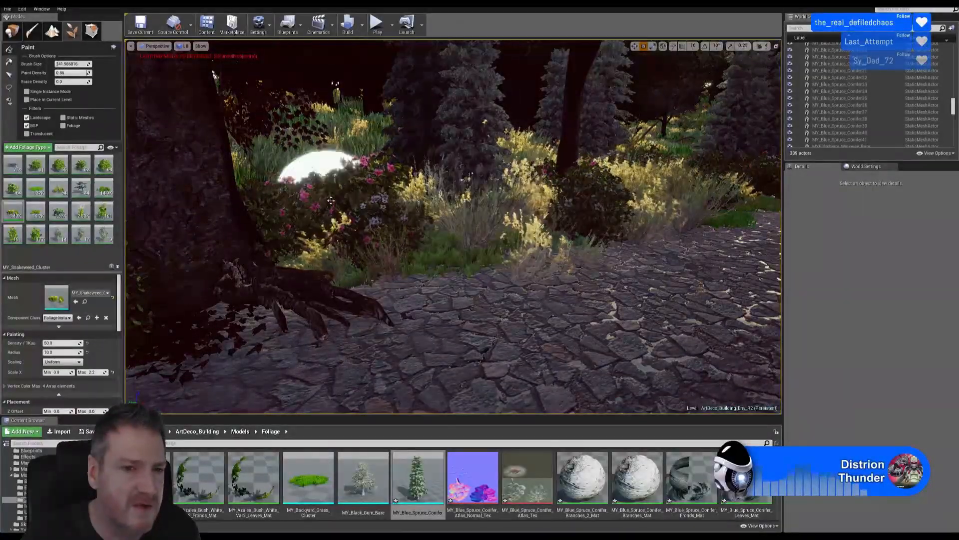
right_drag(453, 236, 347, 243)
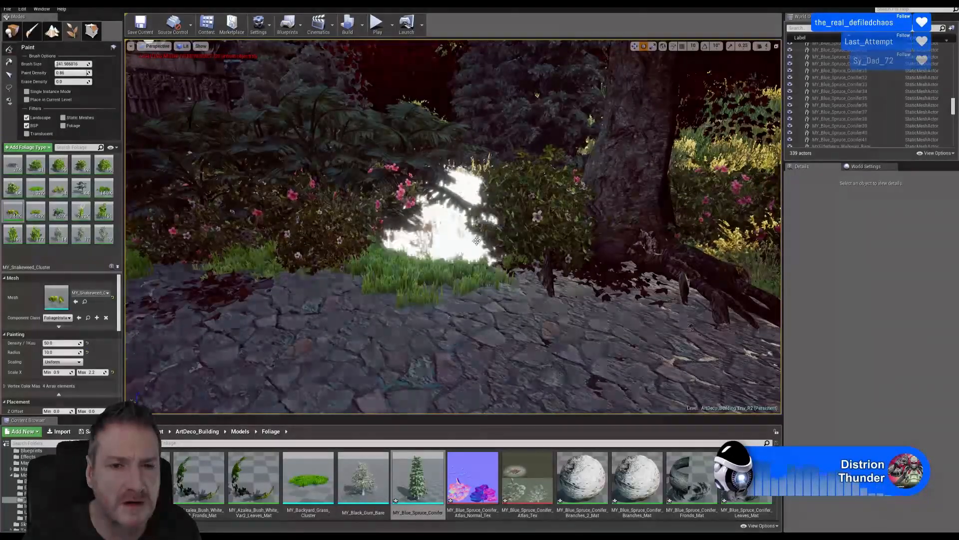
mouse_move(342, 225)
right_down()
mouse_move(210, 234)
mouse_move(300, 235)
mouse_move(230, 232)
right_up()
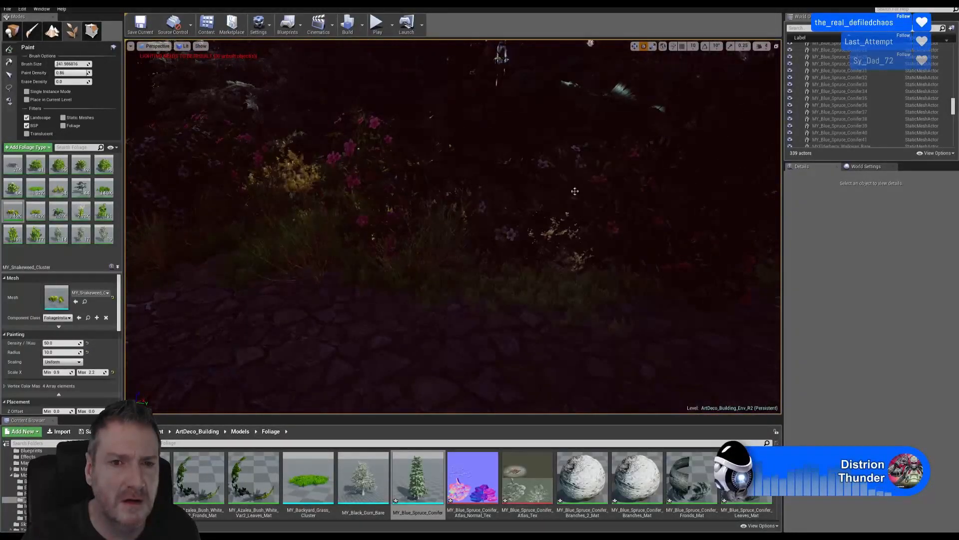
mouse_move(454, 227)
right_down()
mouse_move(334, 225)
mouse_move(415, 155)
mouse_move(444, 149)
mouse_move(425, 155)
right_up()
click(12, 31)
- Examine the planting along the path, steps and paved clearing at ground level and from saved viewpoints 1, 2 and 3
key(s)
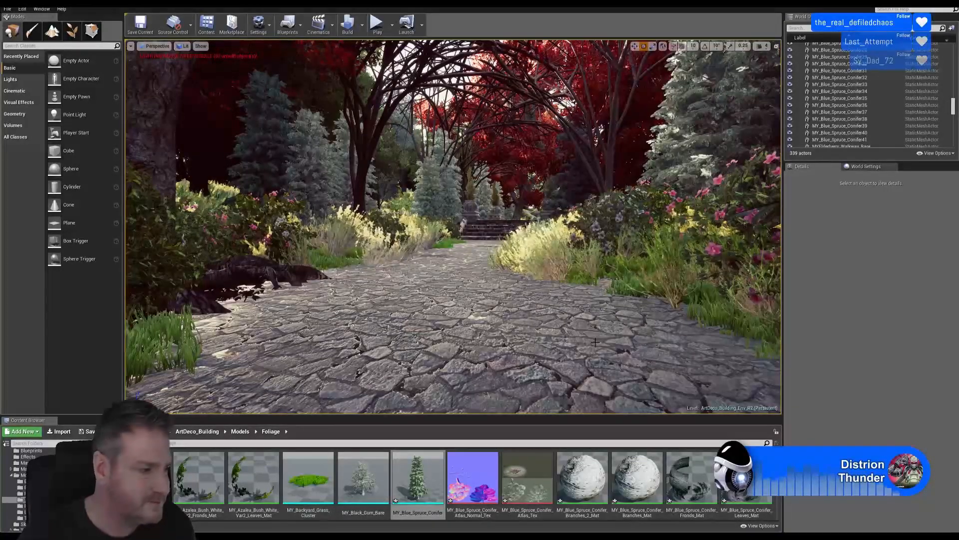
right_drag(265, 90, 250, 91)
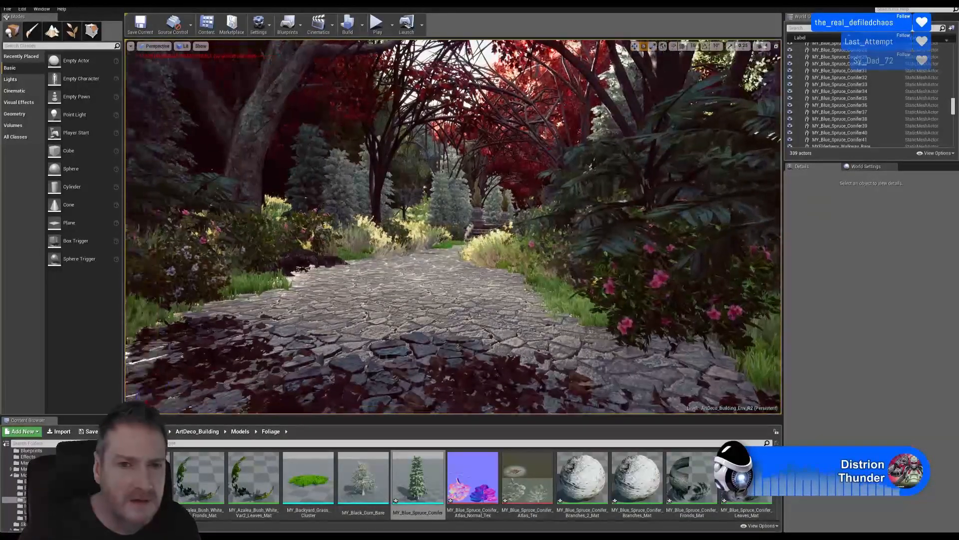
mouse_move(250, 91)
right_down()
mouse_move(319, 55)
mouse_move(325, 91)
mouse_move(244, 97)
right_up()
key(w)
key(e)
mouse_move(428, 312)
right_down()
mouse_move(407, 312)
mouse_move(428, 315)
right_up()
key(q)
key(w)
key(s)
right_drag(366, 397, 465, 324)
key(w)
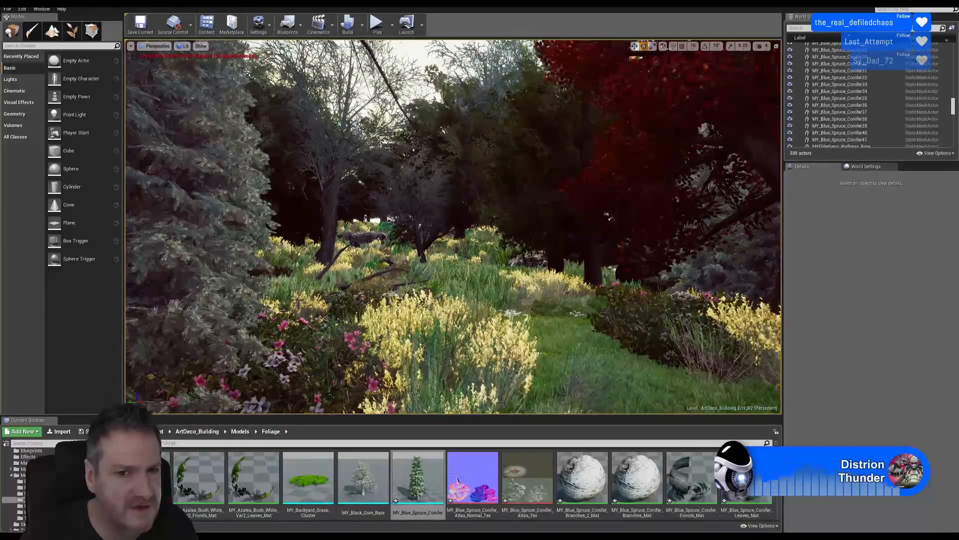
key(1)
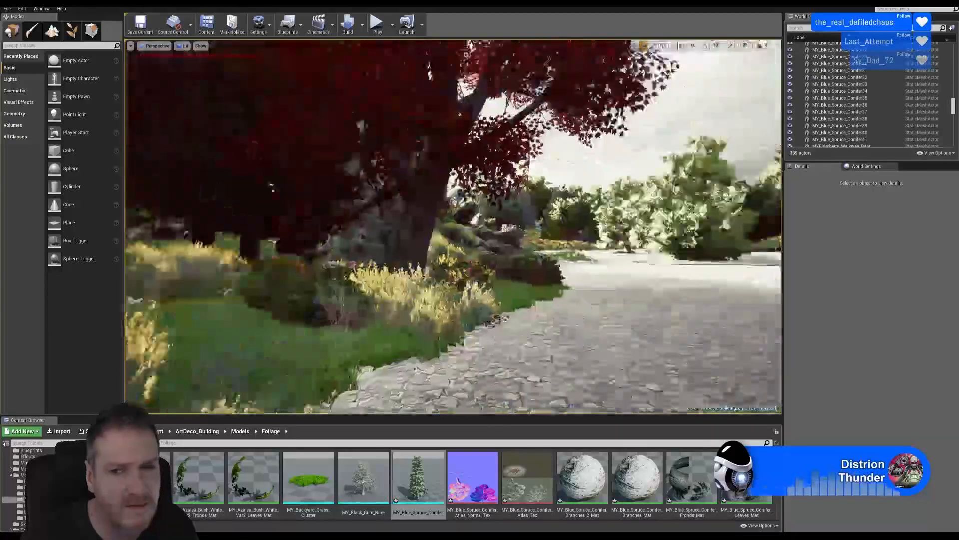
key(2)
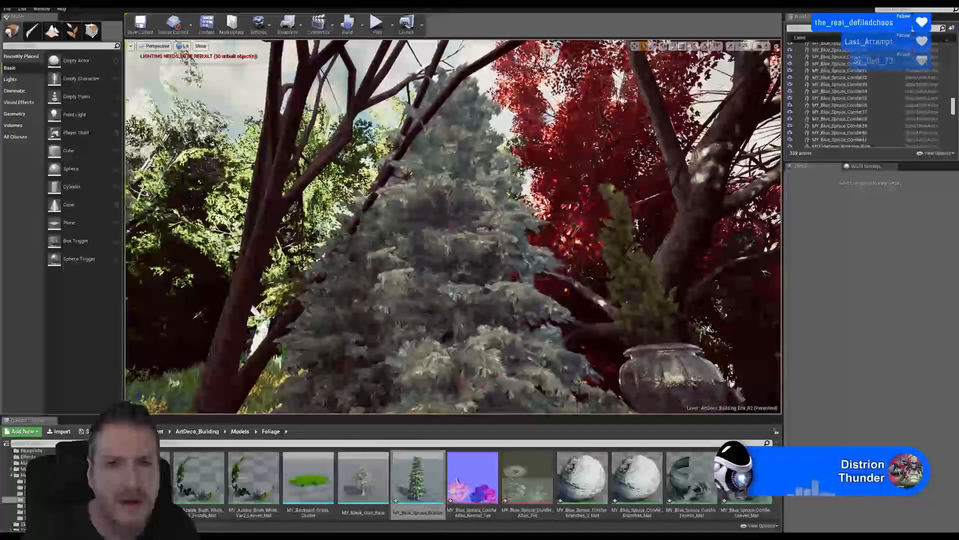
key(3)
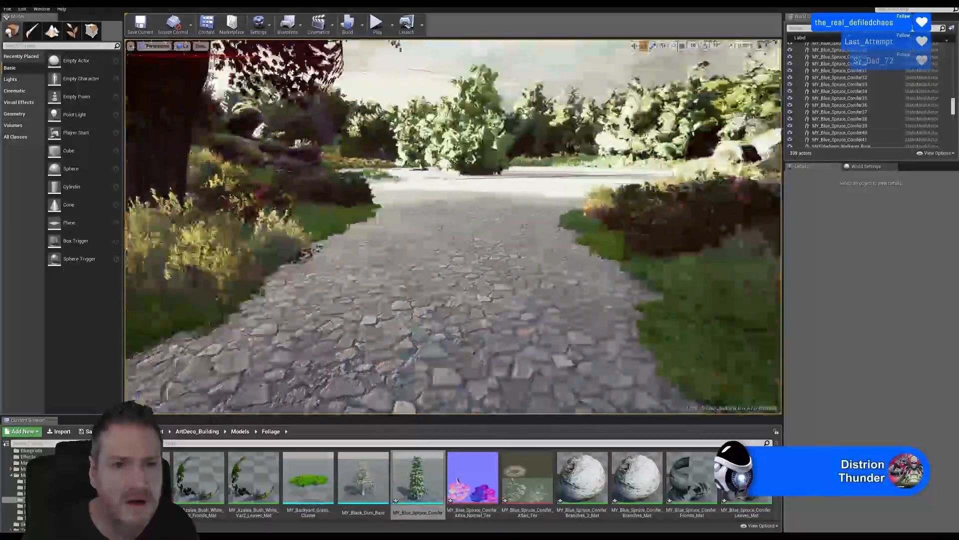
mouse_move(453, 226)
right_down()
mouse_move(443, 215)
mouse_move(543, 216)
mouse_move(445, 213)
mouse_move(458, 213)
right_up()
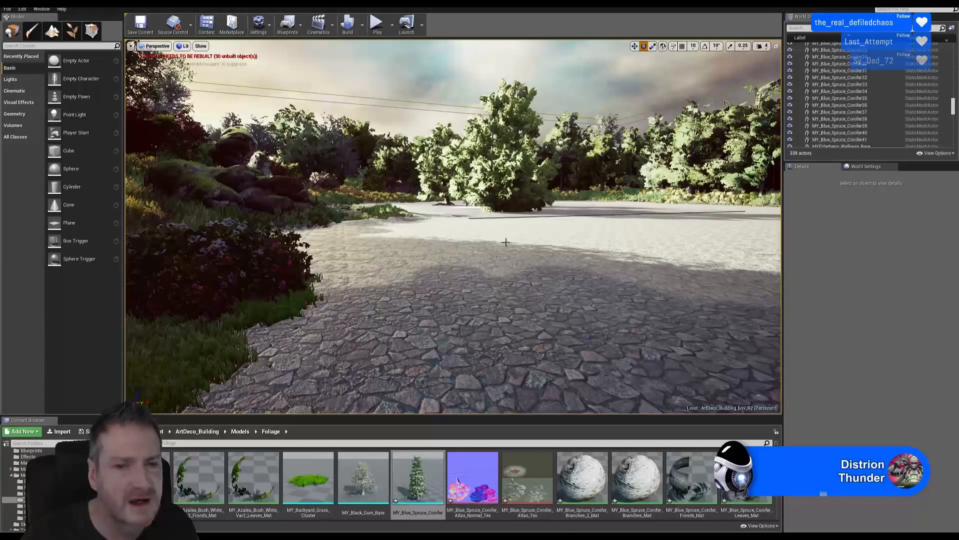
right_drag(400, 253, 540, 267)
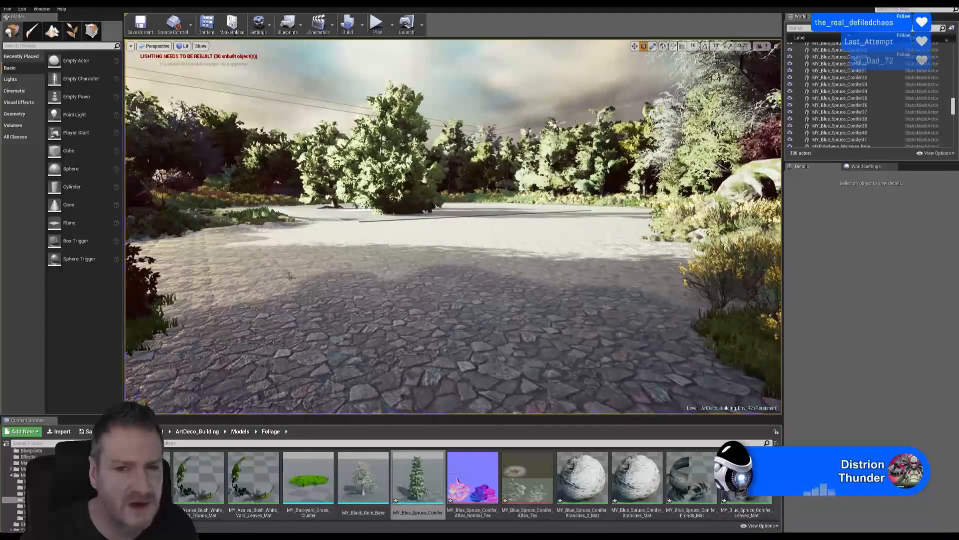
right_drag(395, 231, 344, 232)
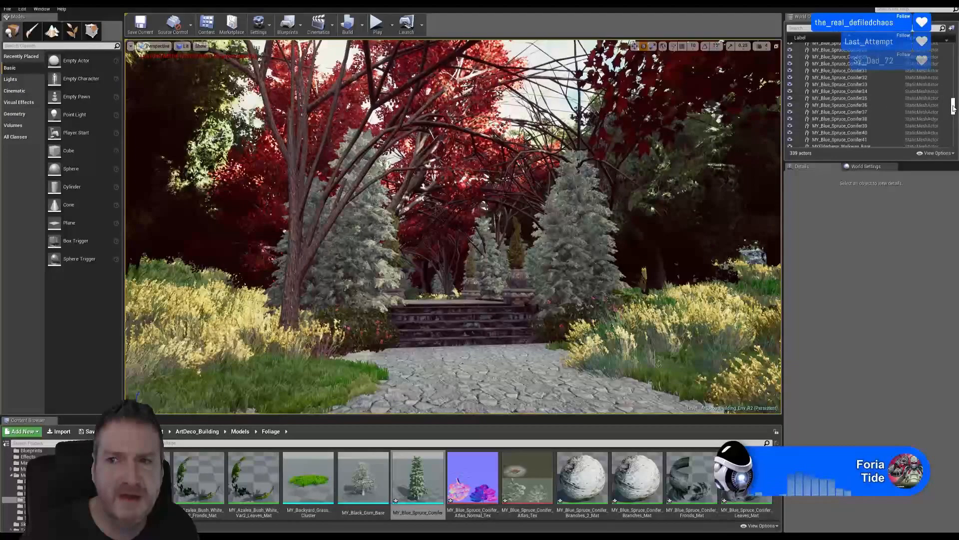
- Find the ExponentialHeightFog actor among the scene's actors and make it visible
mouse_move(953, 107)
mouse_down()
mouse_move(955, 73)
mouse_move(958, 90)
mouse_up()
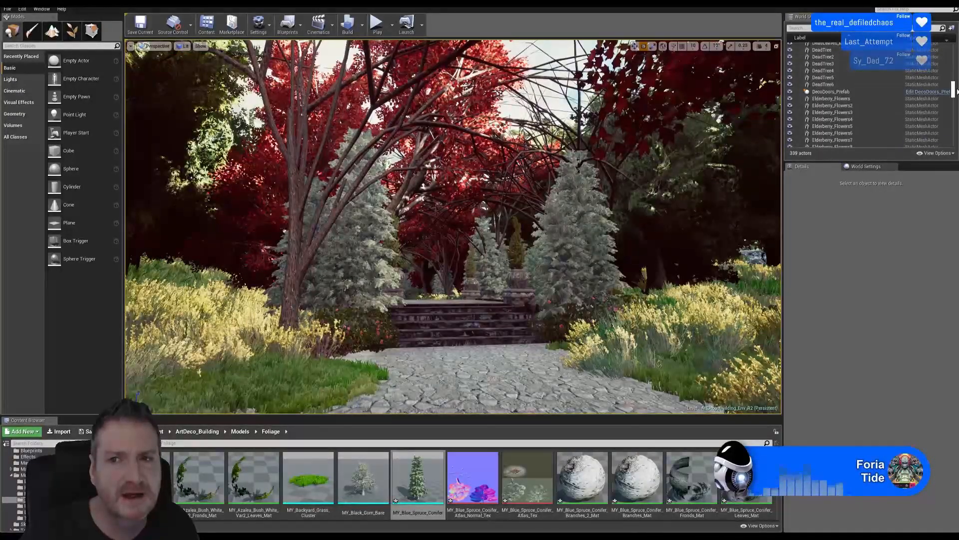
scroll(859, 98, down, 3)
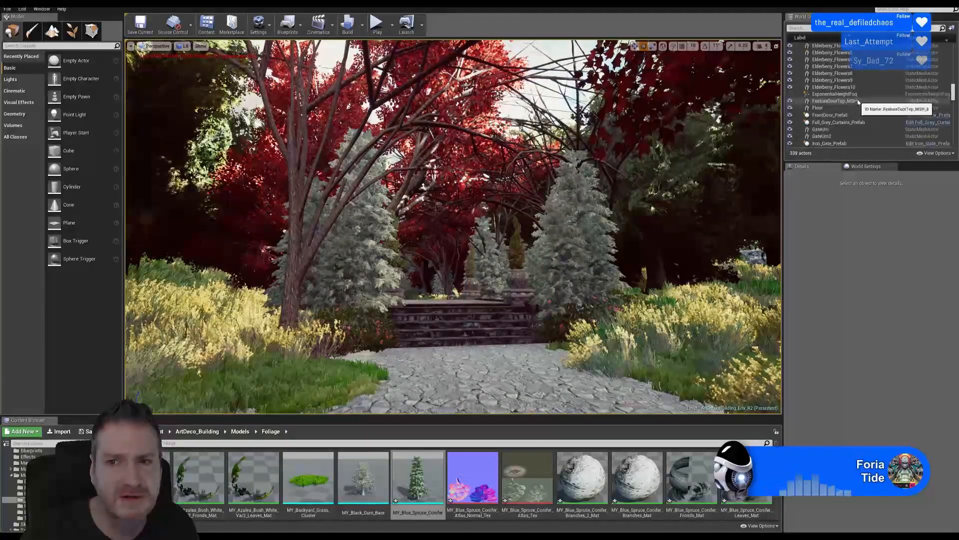
click(790, 93)
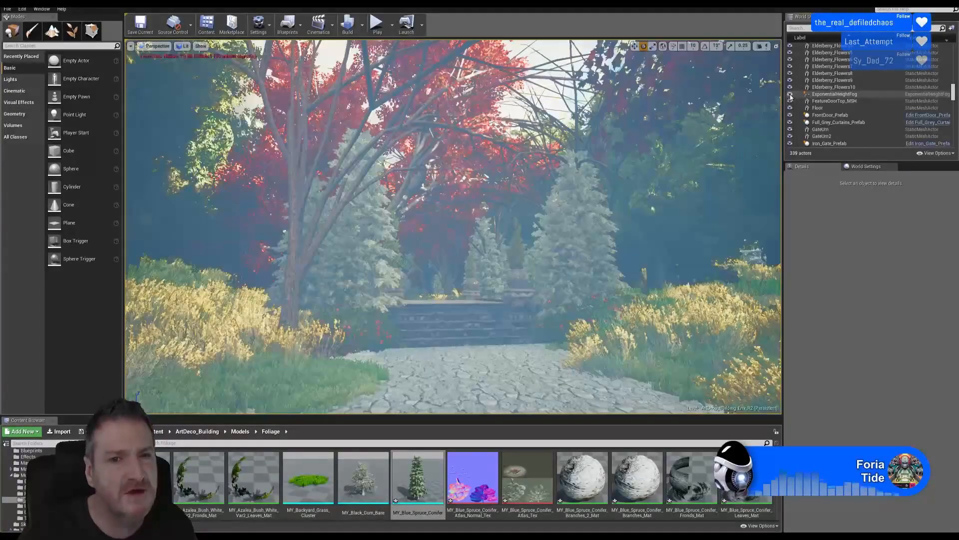
- Inspect the fog from saved viewpoints 1, 2 and 3 and around the steps, and jump to Bookmark 3
key(1)
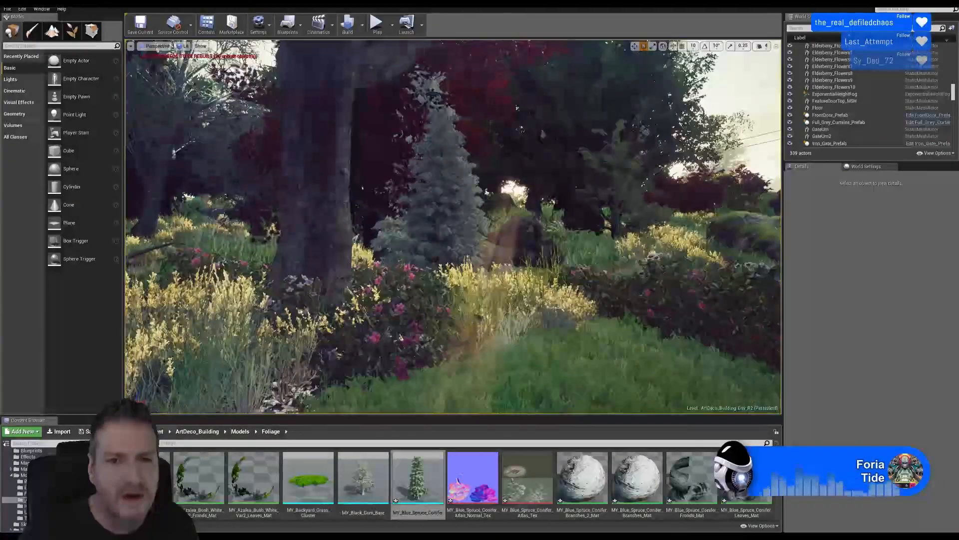
key(2)
key(3)
mouse_move(453, 226)
right_down()
mouse_move(614, 232)
mouse_move(442, 225)
right_up()
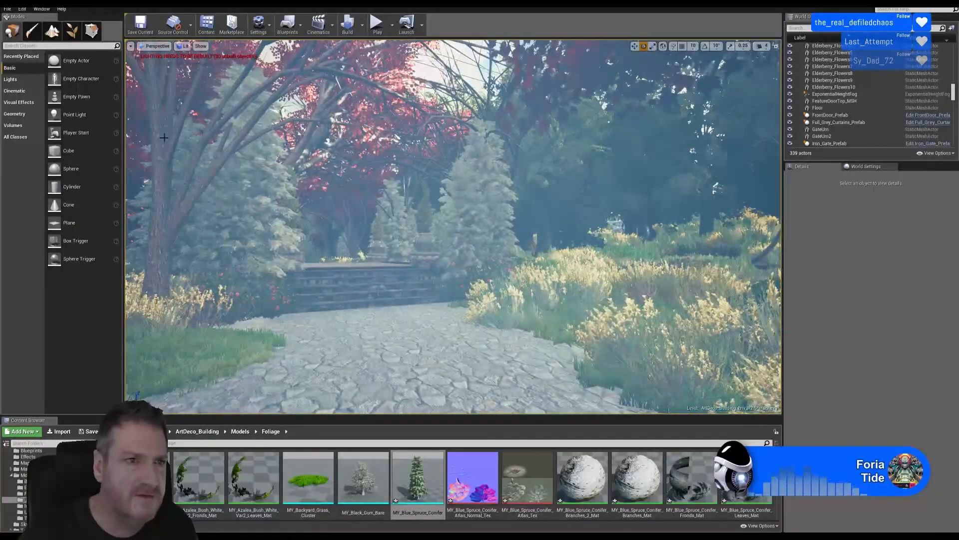
click(130, 46)
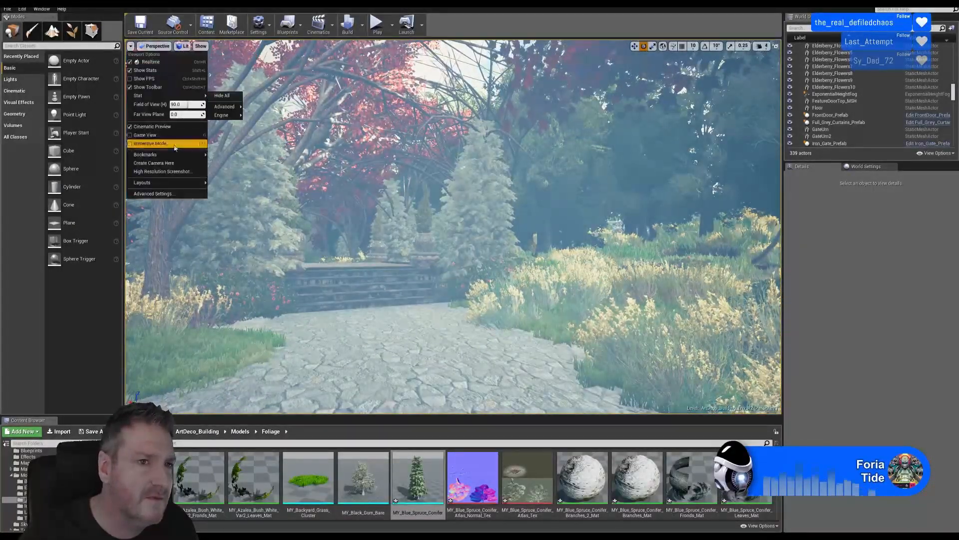
mouse_move(197, 155)
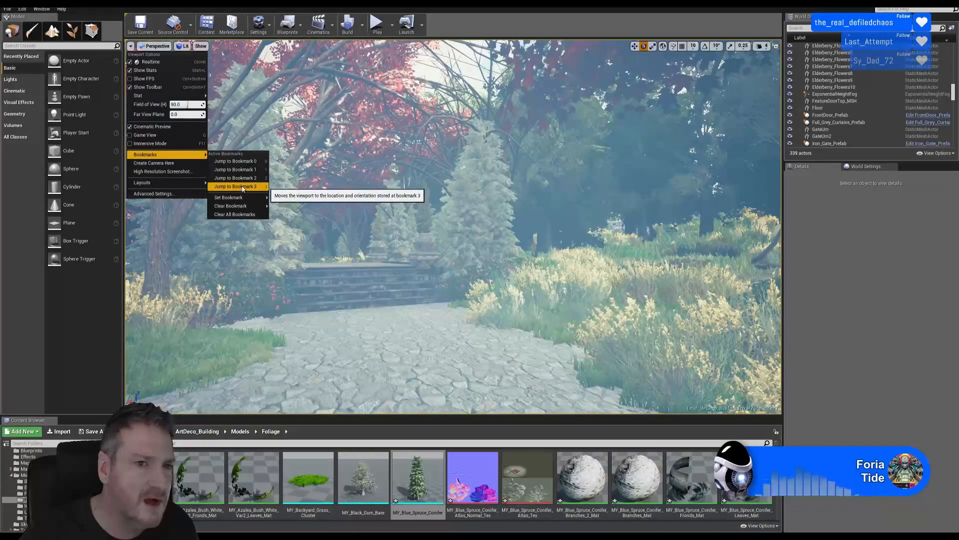
click(243, 188)
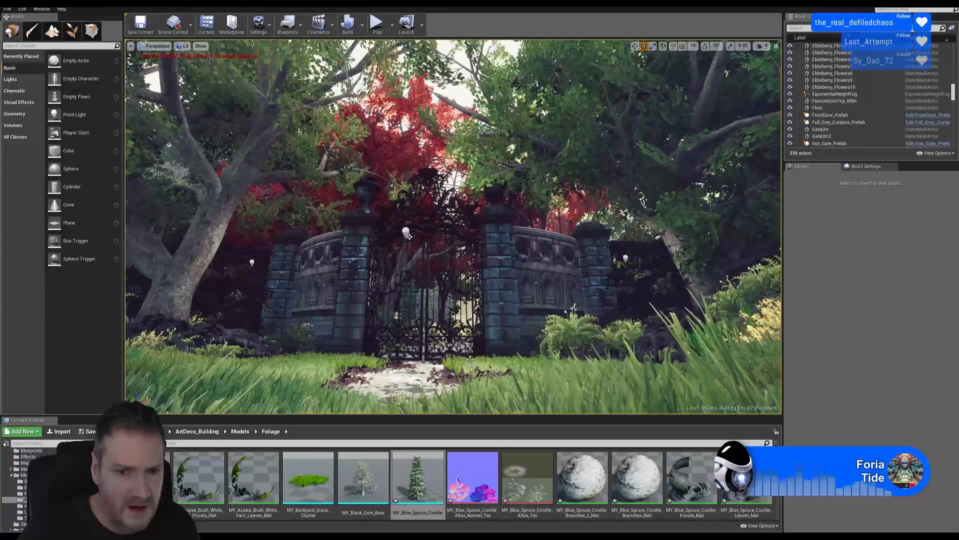
- Jump to Bookmark 2 and examine the iron gate, the stone path and its planting up to the steps
click(131, 46)
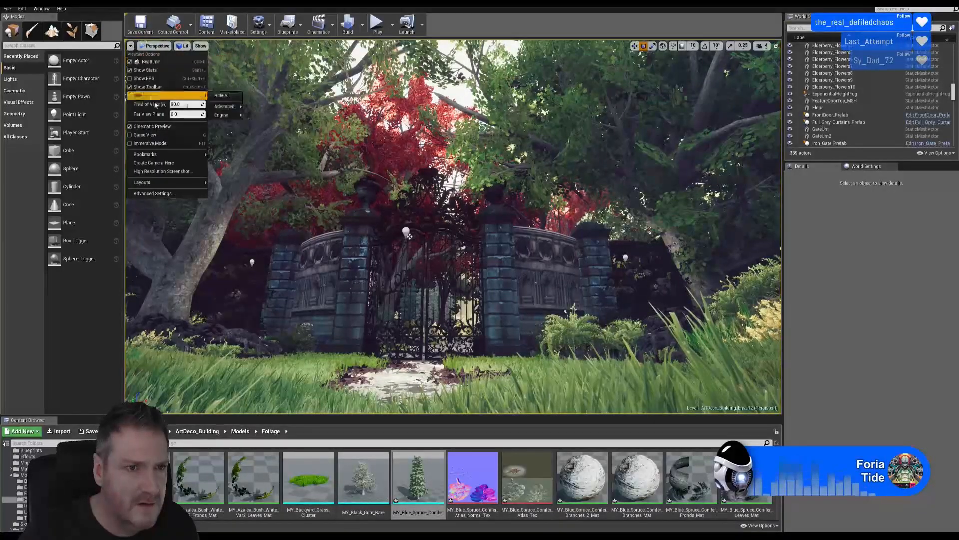
mouse_move(165, 154)
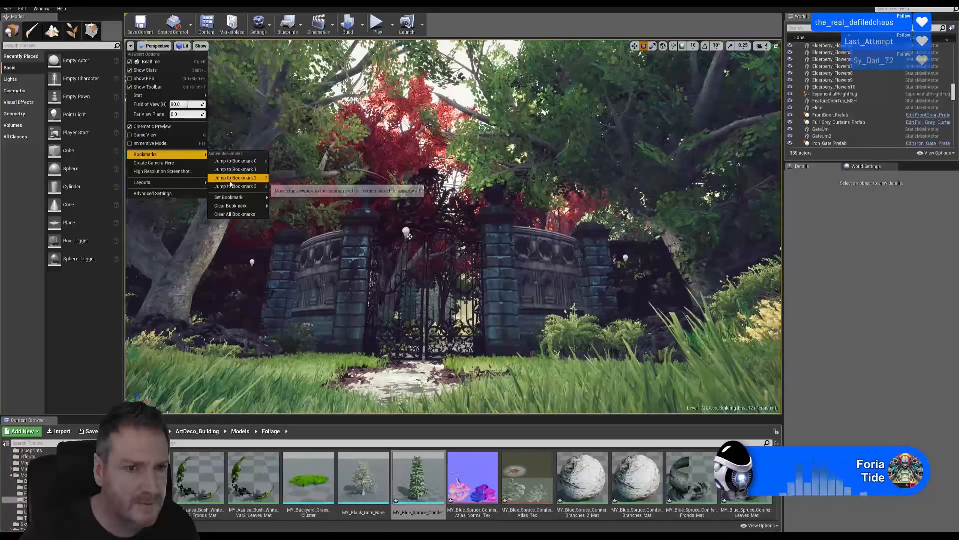
click(229, 181)
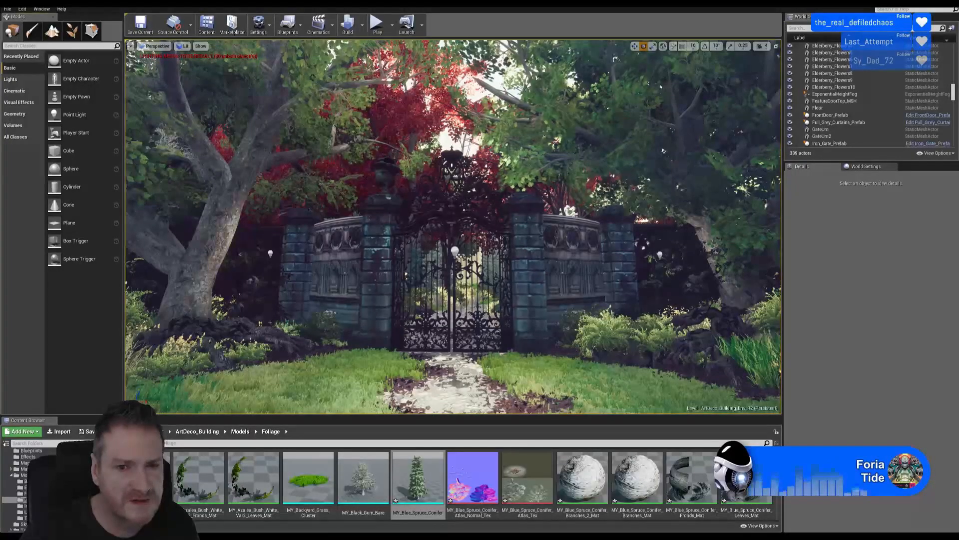
right_drag(440, 224, 576, 319)
key(w)
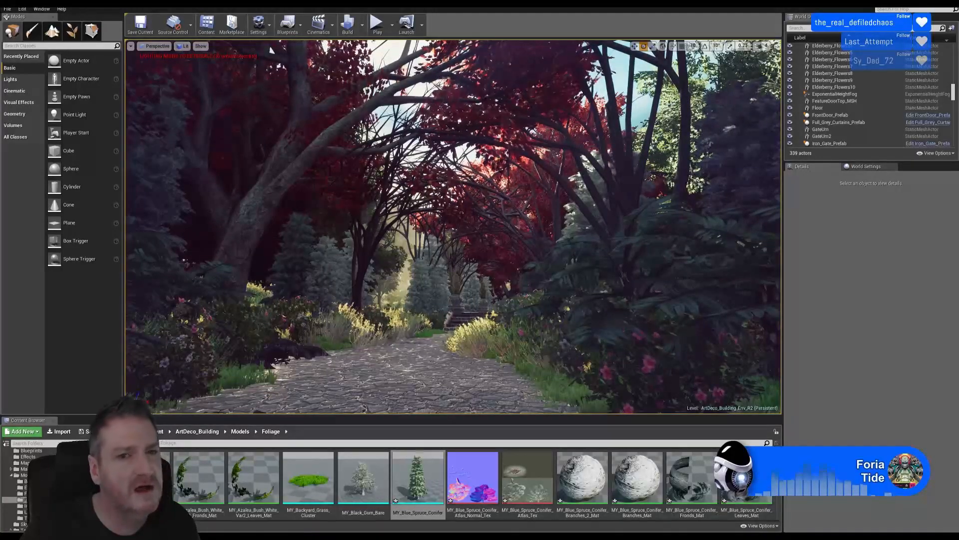
mouse_move(174, 347)
right_down()
mouse_move(171, 363)
mouse_move(152, 363)
mouse_move(164, 359)
right_up()
key(w)
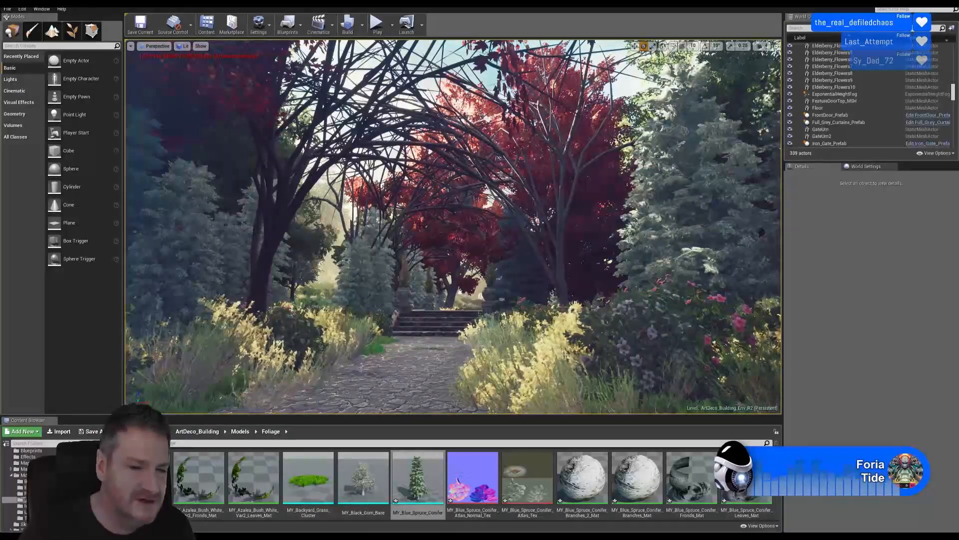
- Switch to 3ds Max, inspect the red-brick building model in the perspective view, and return to the Unreal Editor scene
key(alt+Tab)
alt+middle_drag(325, 296, 473, 195)
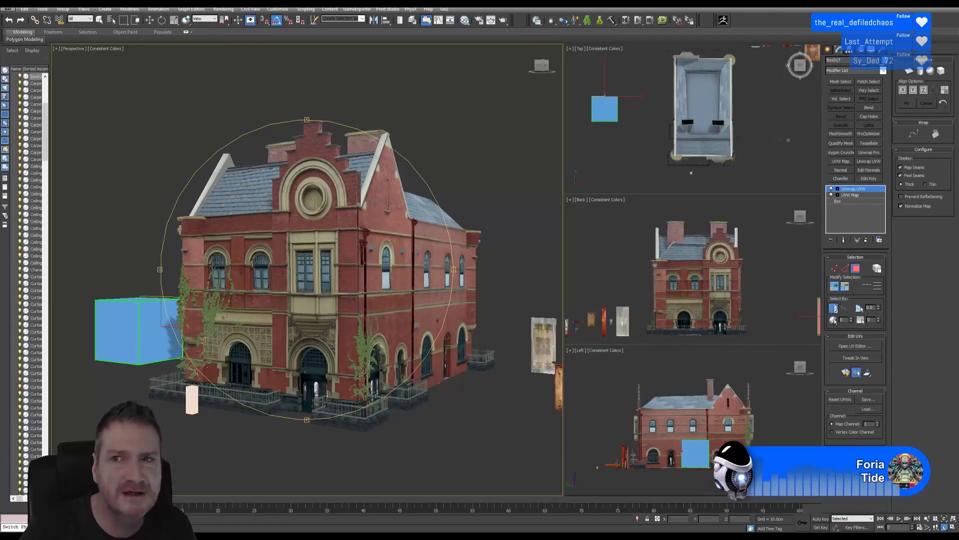
click(917, 3)
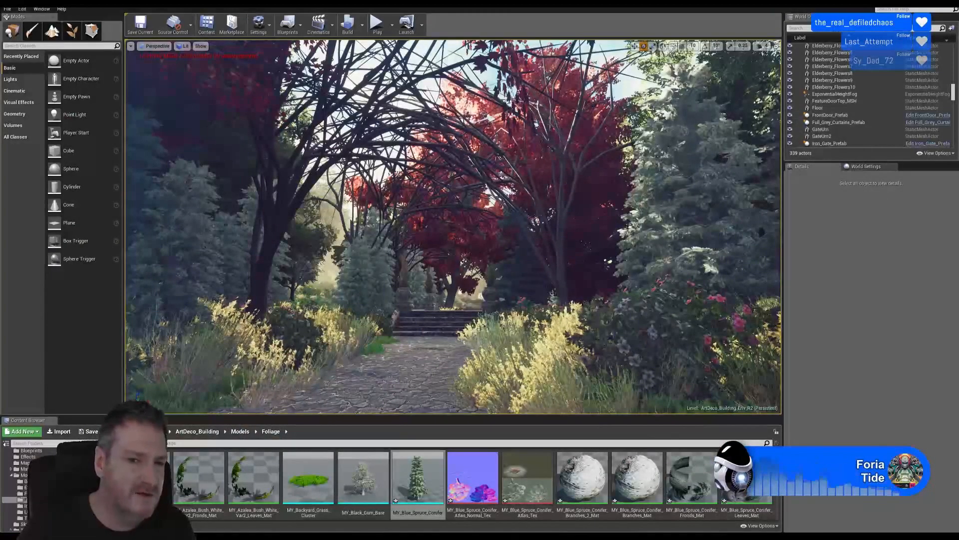